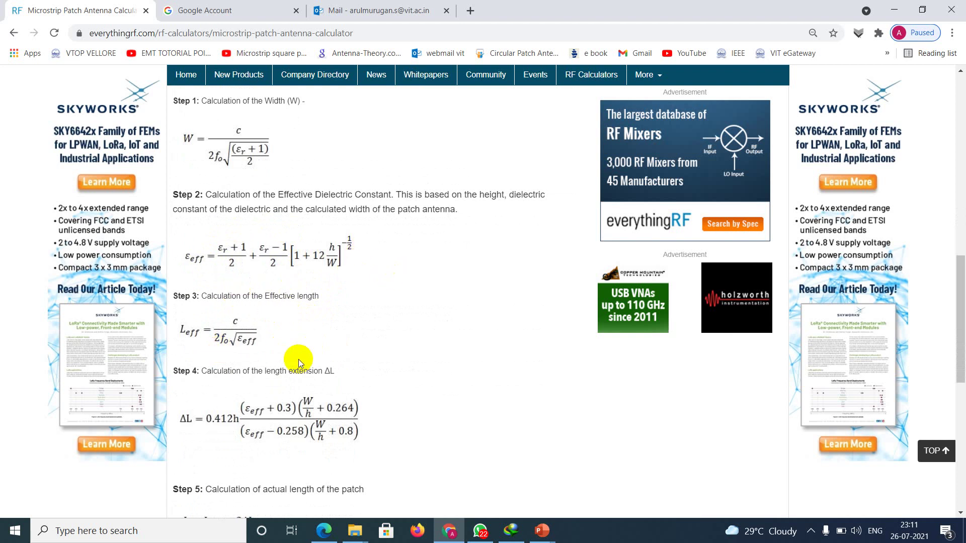
# Step: Review the microstrip patch antenna calculation formulas and the calculator's input values and resulting width and length
pyautogui.scroll(-3, 302, 347)
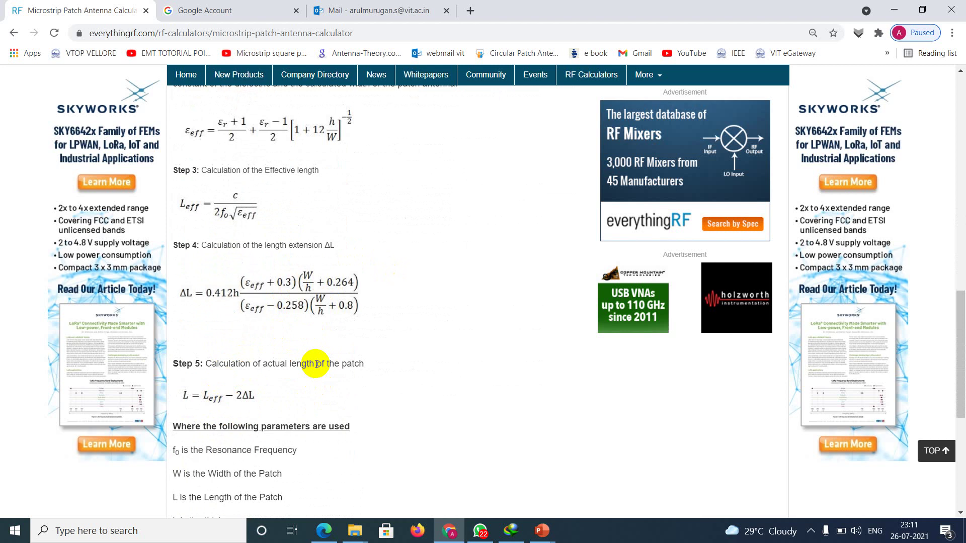
pyautogui.scroll(1, 315, 364)
pyautogui.scroll(6, 341, 348)
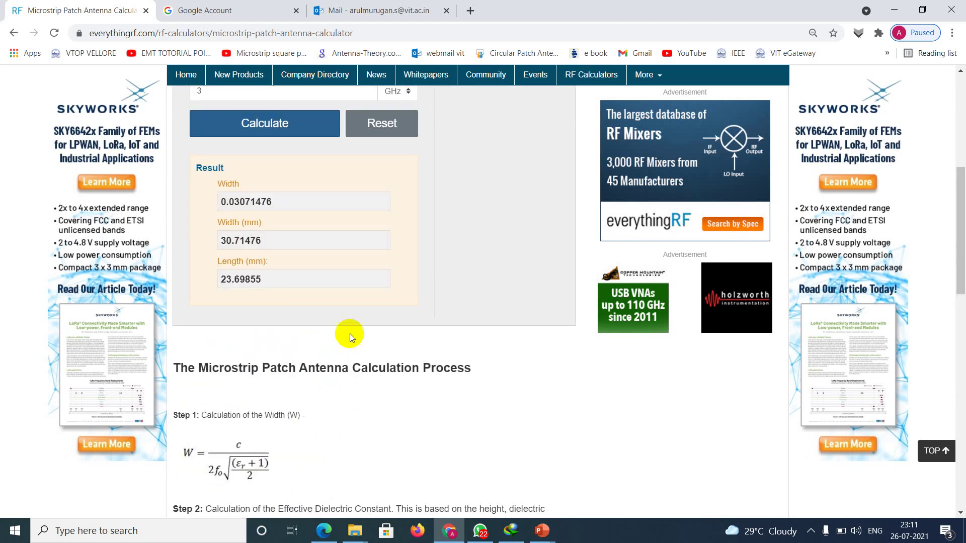
pyautogui.scroll(1, 247, 242)
pyautogui.scroll(1, 303, 277)
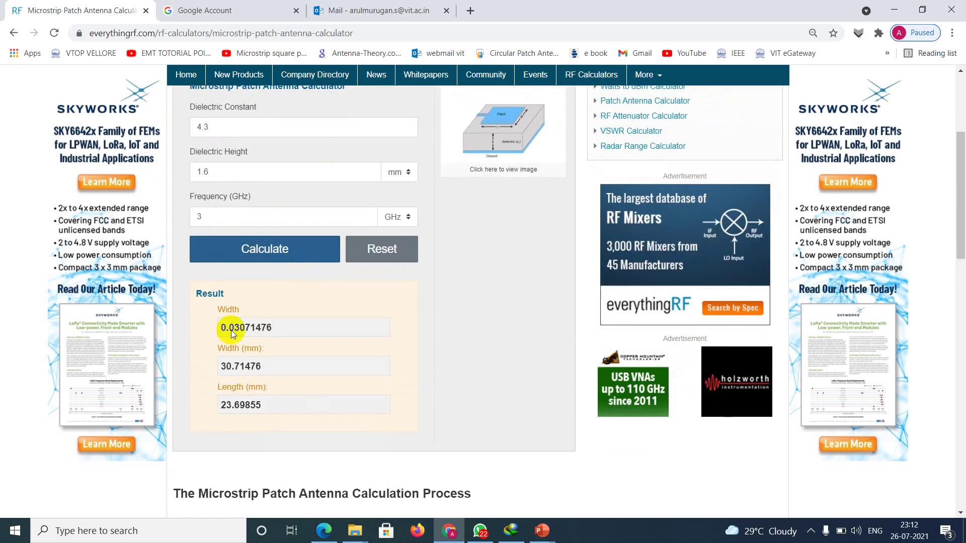
pyautogui.scroll(1, 235, 243)
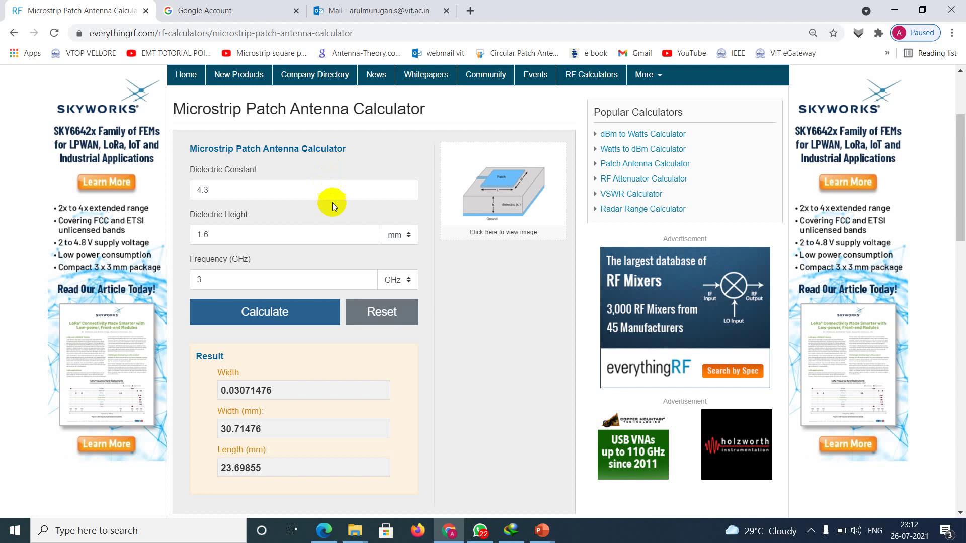
# Step: Find and launch CST STUDIO SUITE 2018
pyautogui.click(191, 525)
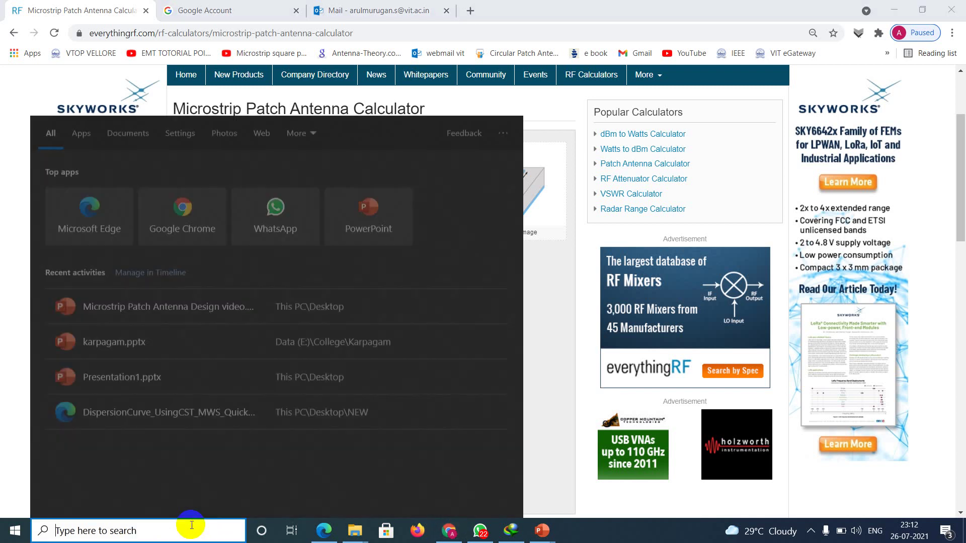
pyautogui.write('cs')
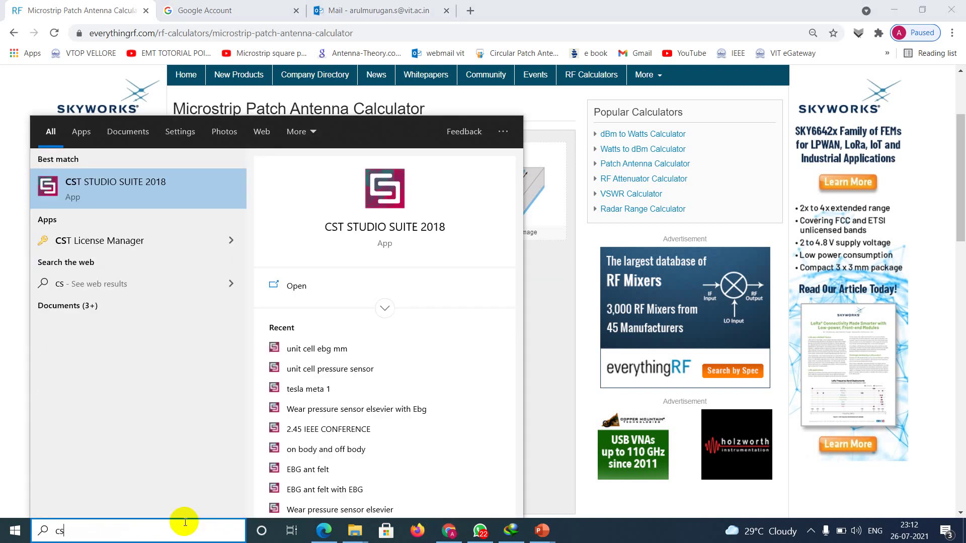
pyautogui.write('t')
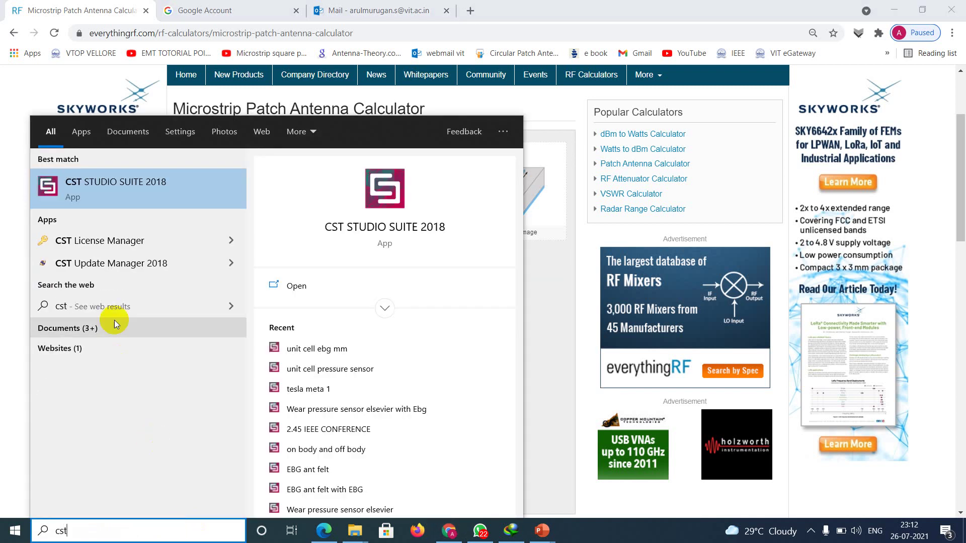
pyautogui.click(134, 196)
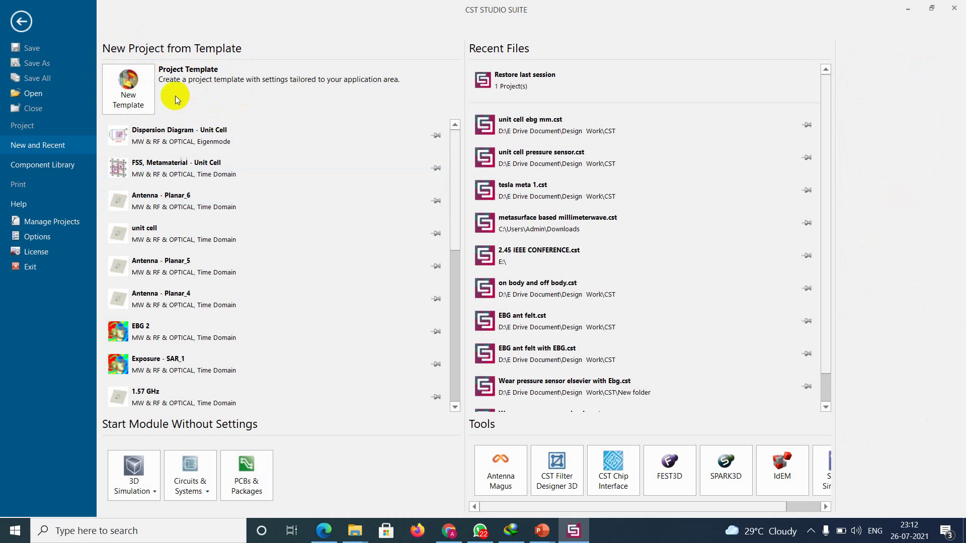
# Step: Start a new project template for the MW & RF & OPTICAL application area and choose Antennas
pyautogui.click(137, 82)
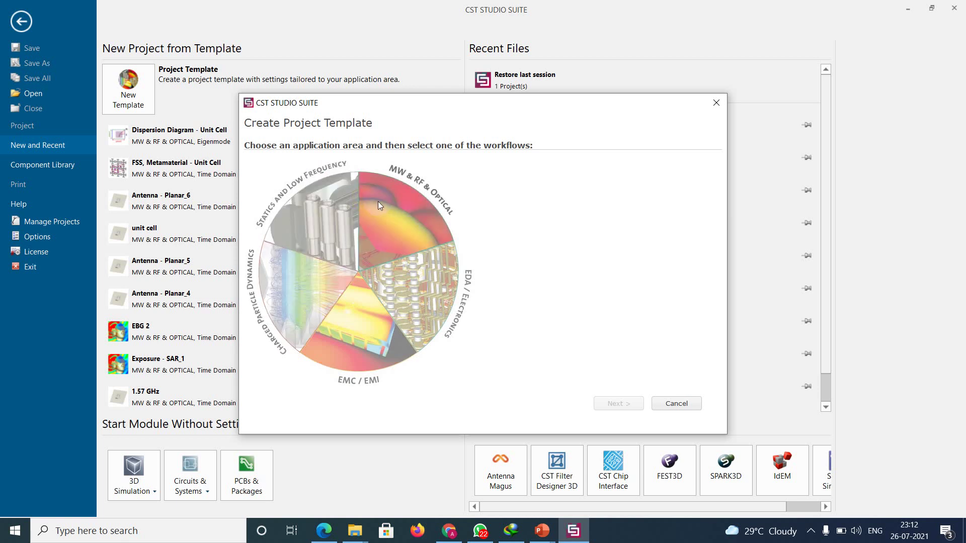
pyautogui.click(389, 206)
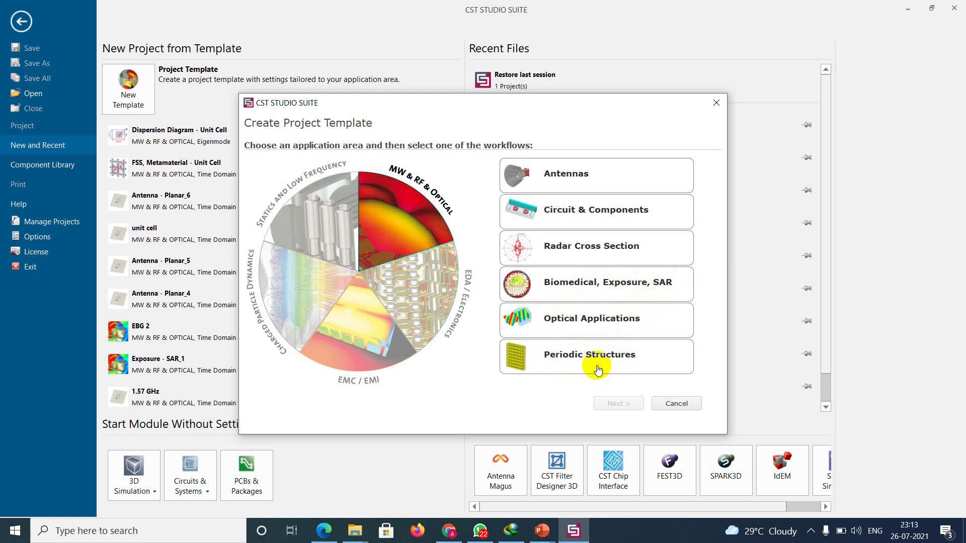
pyautogui.click(598, 183)
pyautogui.click(613, 409)
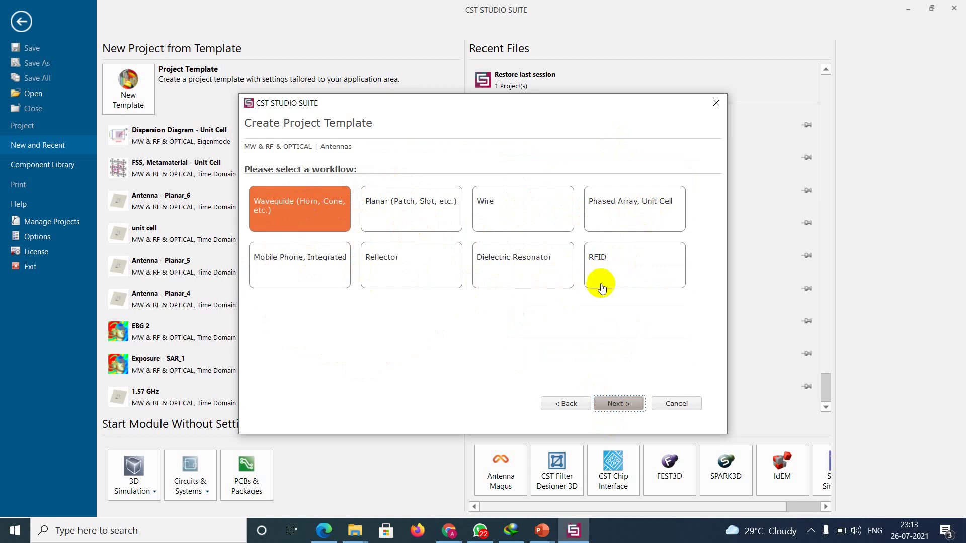
# Step: Choose the Planar (Patch, Slot, etc.) workflow and the Time Domain solver for the template
pyautogui.click(305, 205)
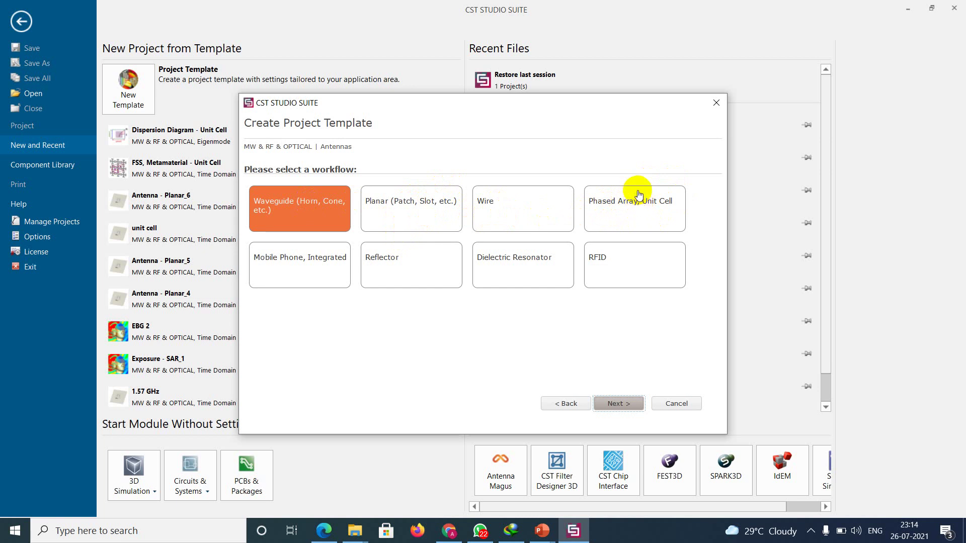
pyautogui.click(418, 220)
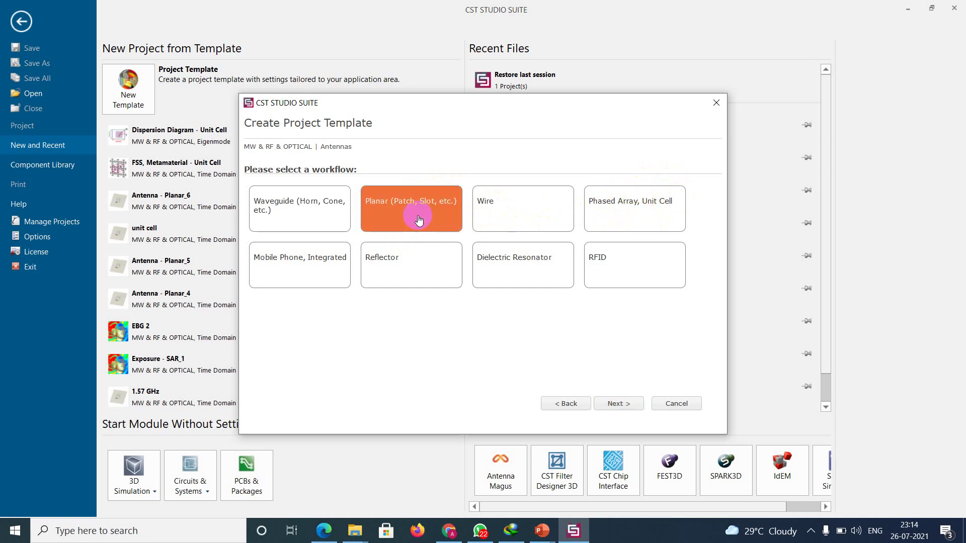
pyautogui.click(624, 405)
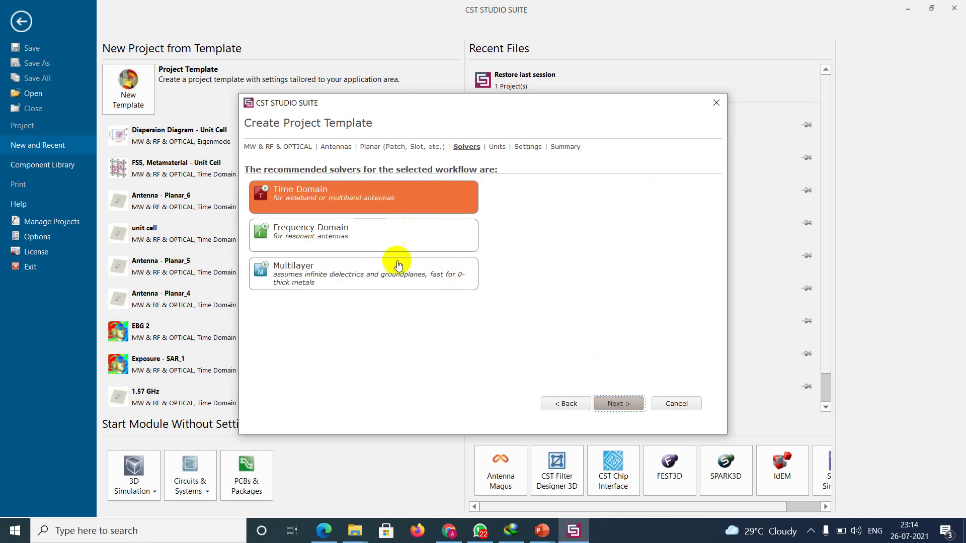
pyautogui.click(389, 203)
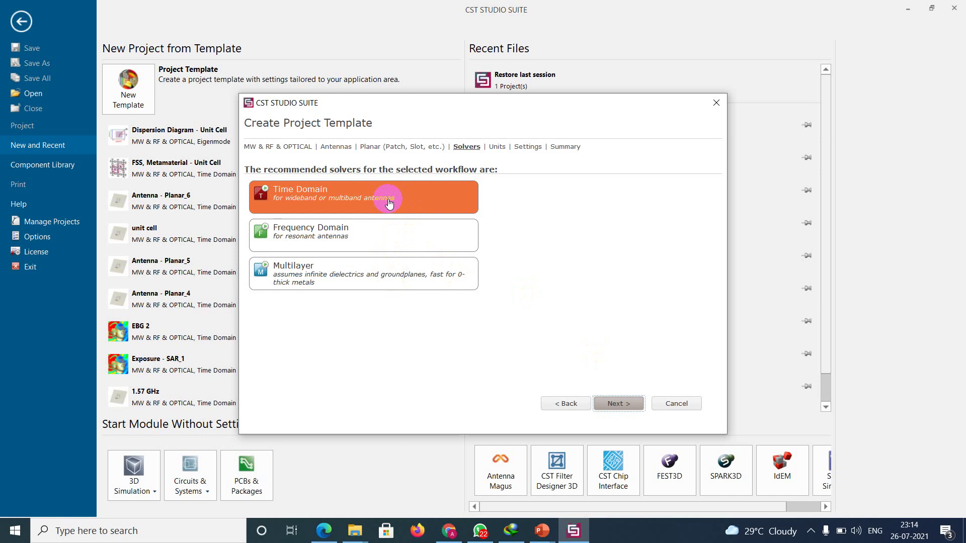
pyautogui.click(622, 401)
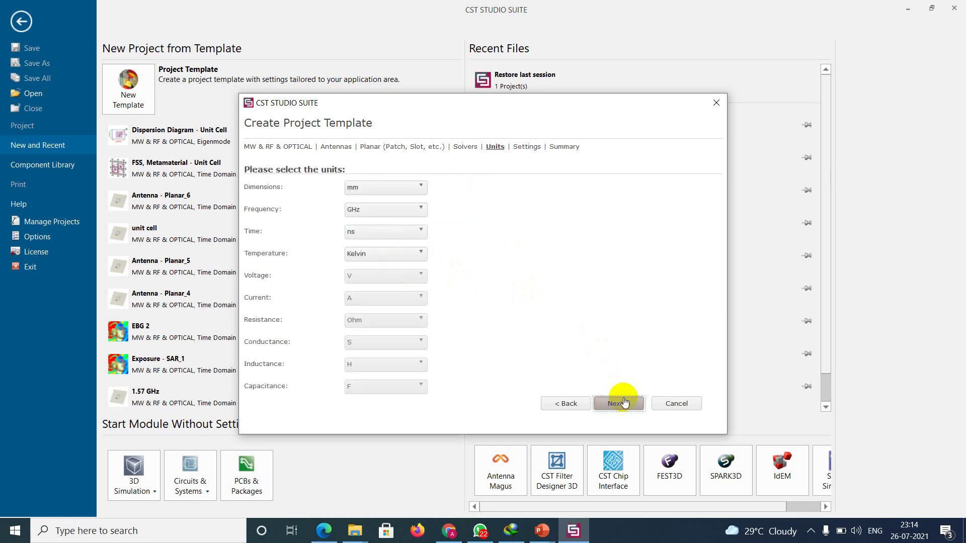
# Step: Check the available dimension and frequency units, keep mm and GHz, and accept the template's units
pyautogui.click(368, 188)
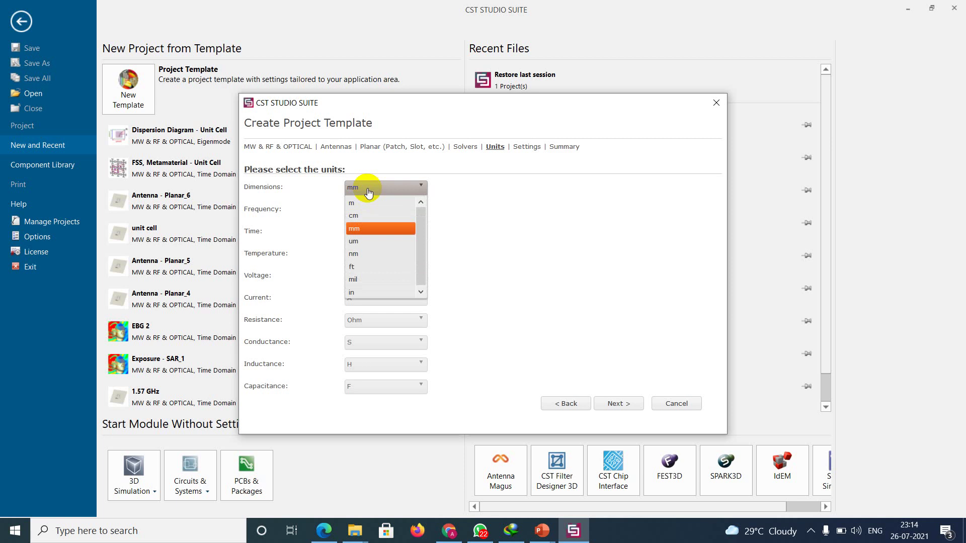
pyautogui.click(367, 190)
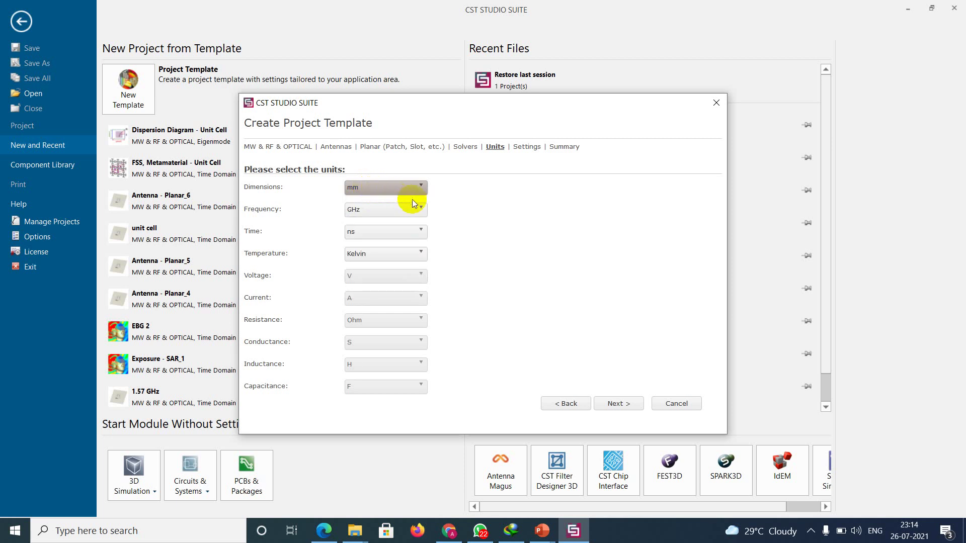
pyautogui.click(384, 214)
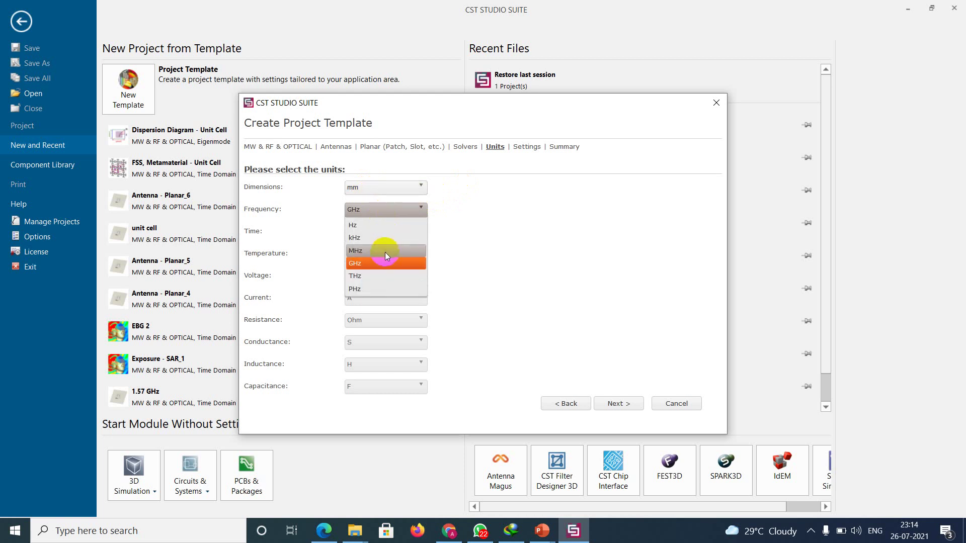
pyautogui.click(380, 251)
pyautogui.click(372, 210)
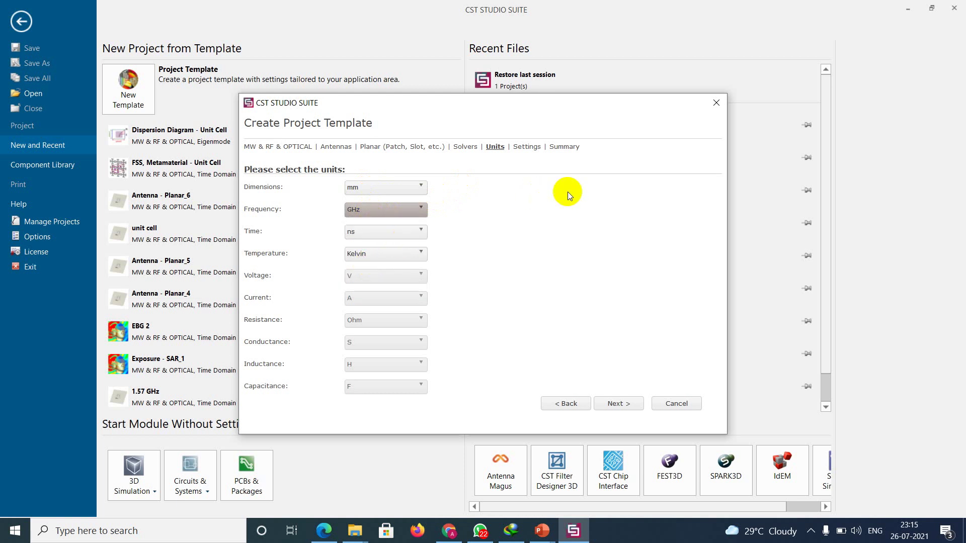
pyautogui.click(632, 409)
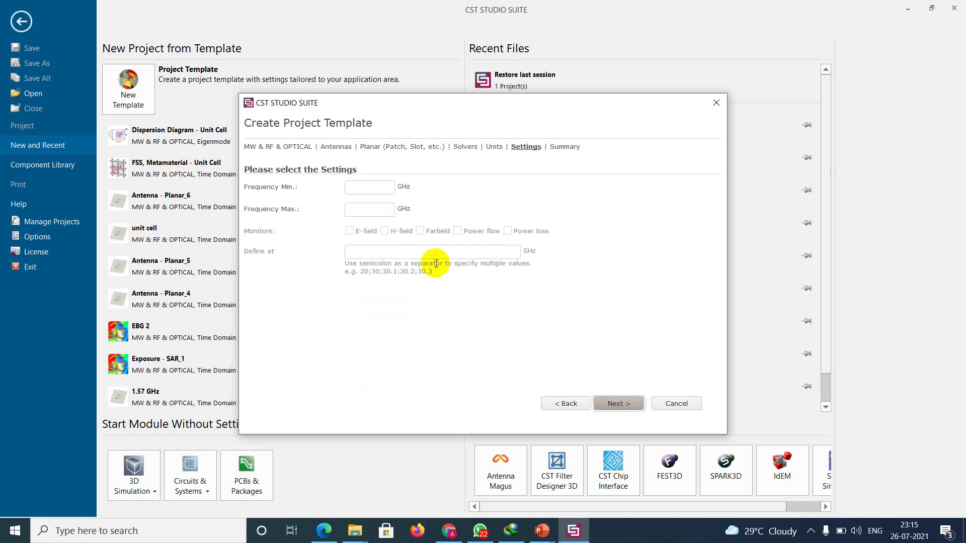
# Step: Create the template with a 2 to 4 GHz frequency range and E-field, H-field and Farfield monitors defined at 3 GHz
pyautogui.click(373, 193)
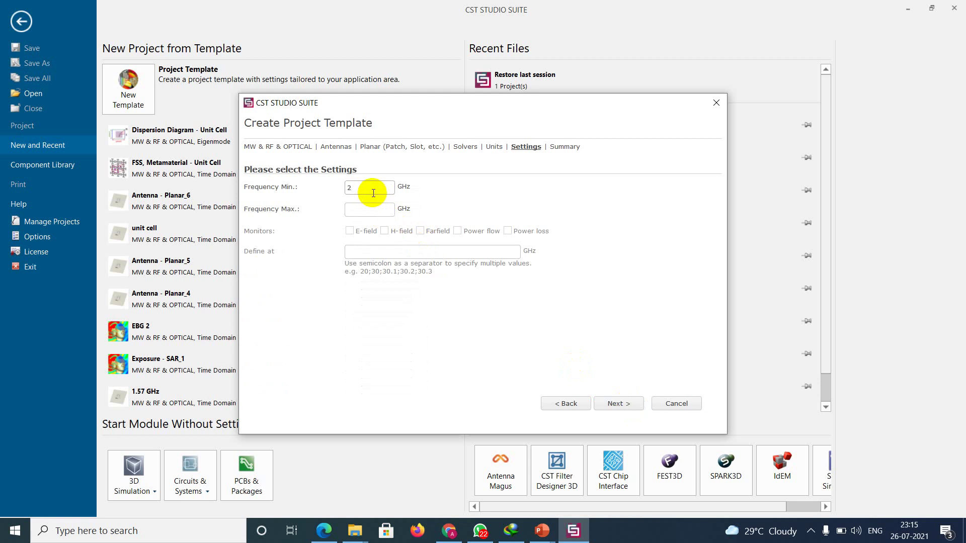
pyautogui.write('4')
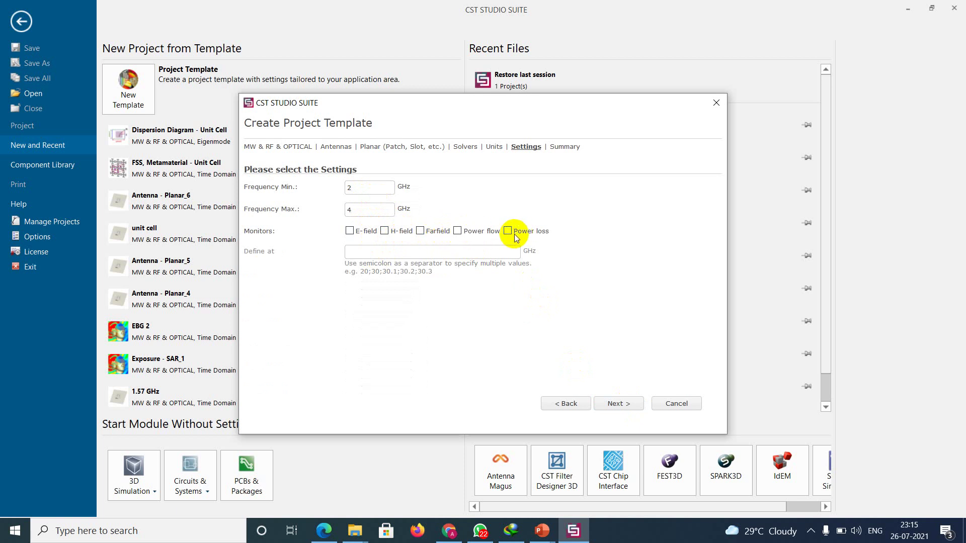
pyautogui.click(362, 232)
pyautogui.click(384, 233)
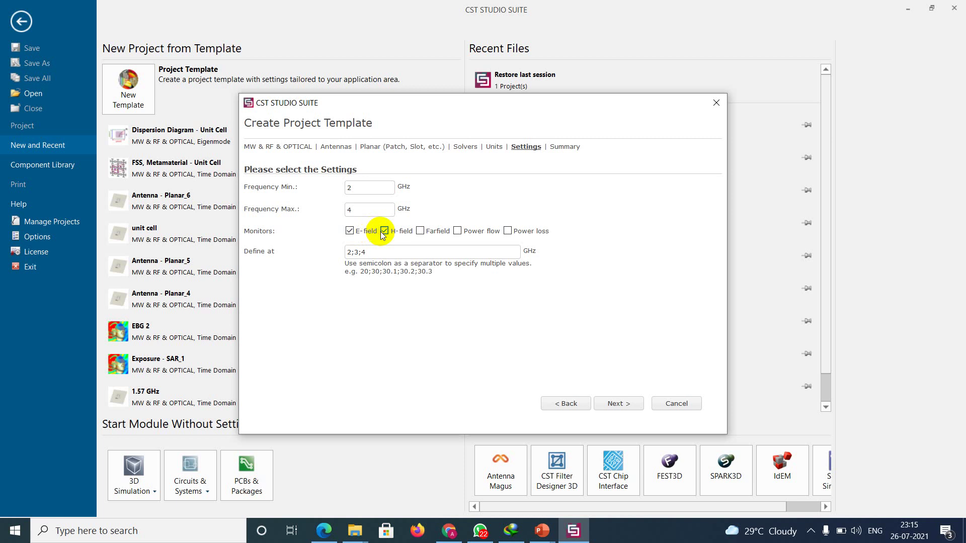
pyautogui.click(420, 230)
pyautogui.moveTo(410, 251); pyautogui.dragTo(349, 252)
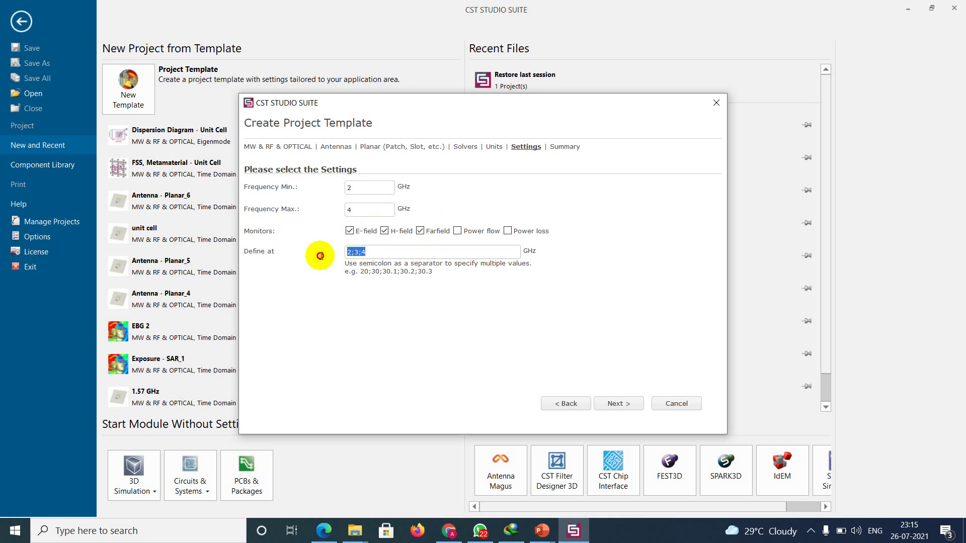
pyautogui.write('3')
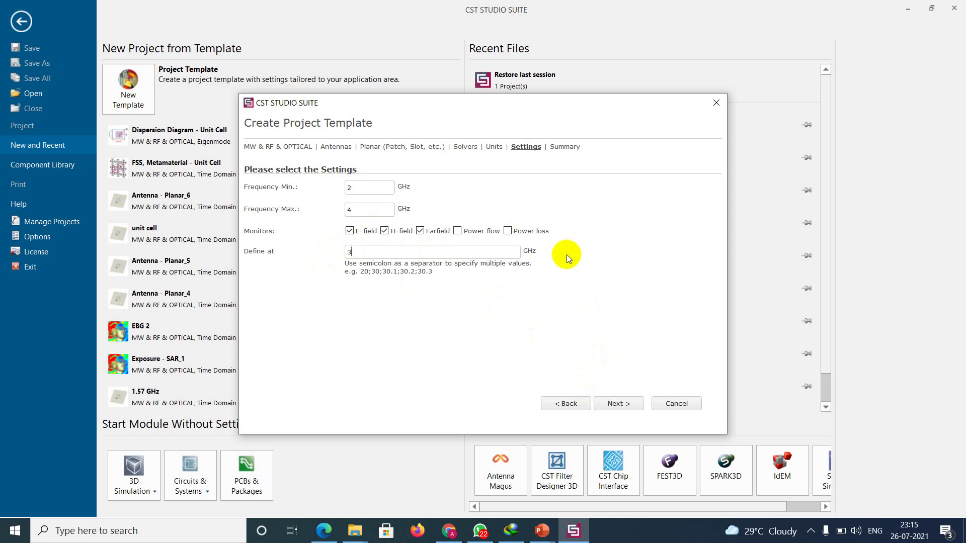
pyautogui.click(614, 406)
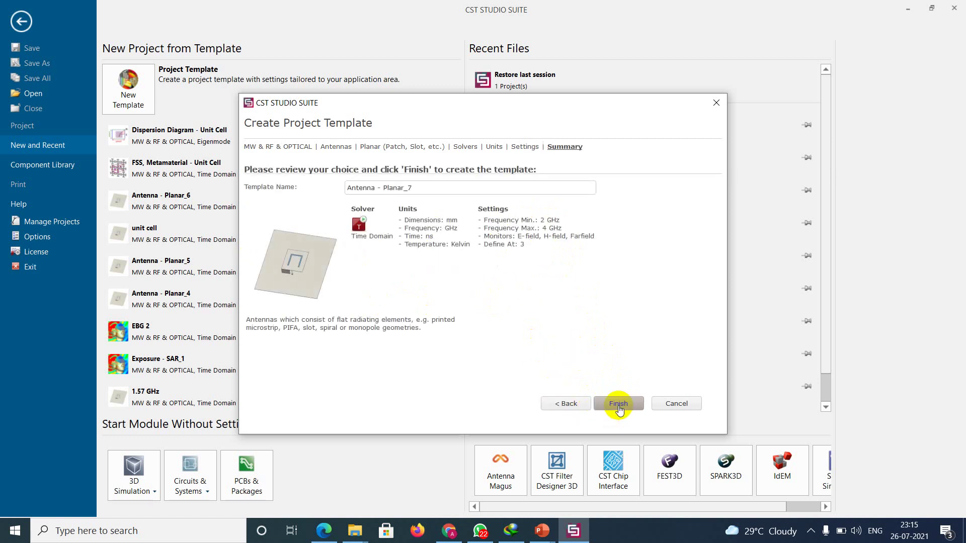
pyautogui.click(618, 405)
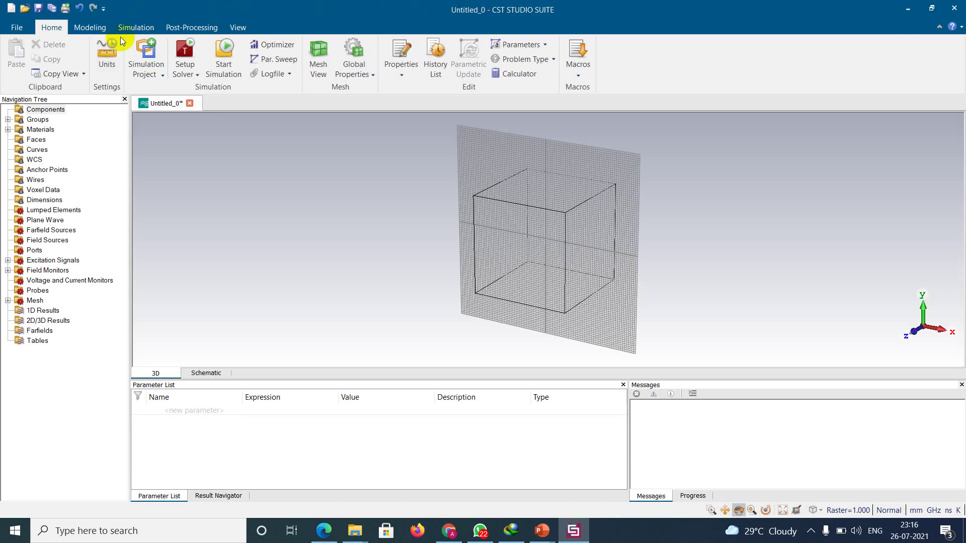
# Step: Define a parameter L with the value 23.69, taken from the patch length in the online calculator
pyautogui.click(177, 414)
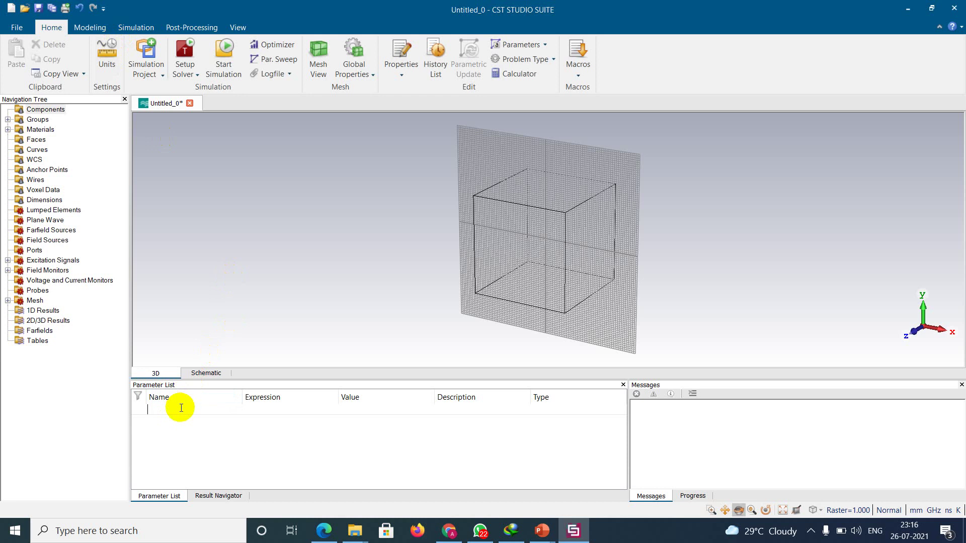
pyautogui.write('L')
pyautogui.press('Tab')
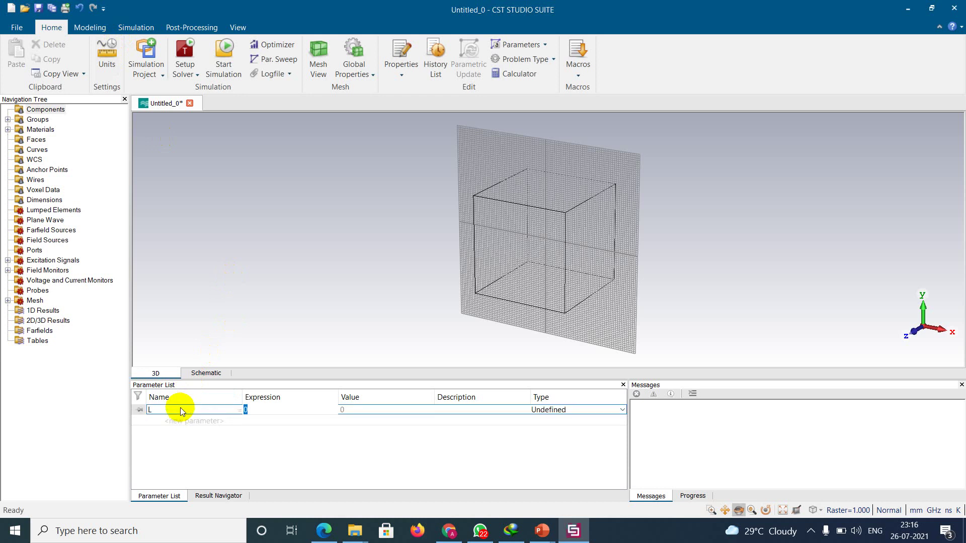
pyautogui.hotkey('alt', 'Tab')
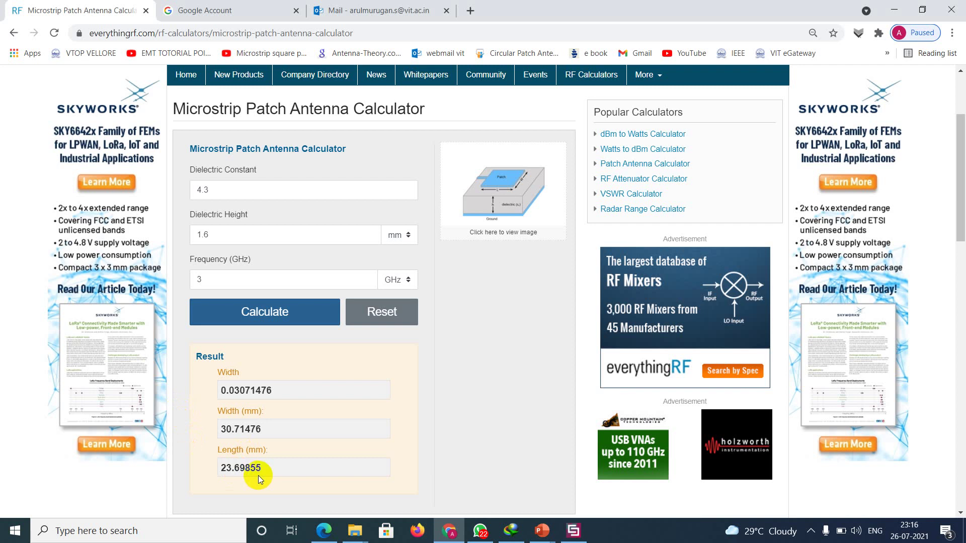
pyautogui.hotkey('alt', 'Tab')
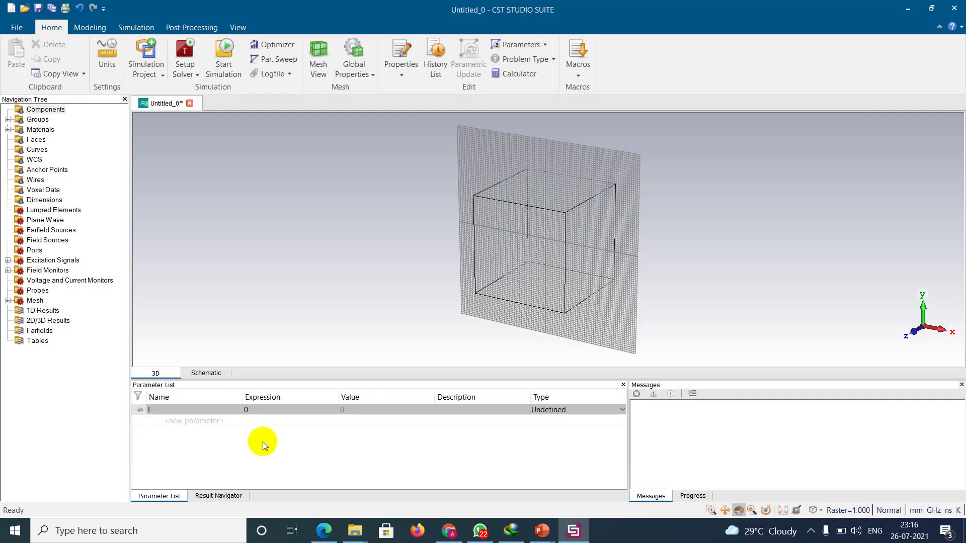
pyautogui.click(261, 412)
pyautogui.write('2')
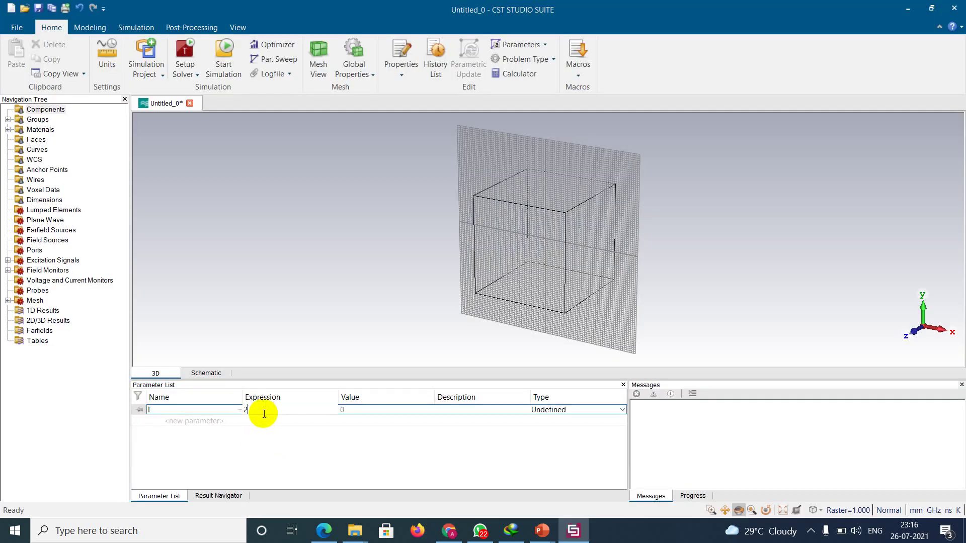
pyautogui.write('3.69')
pyautogui.press('Return')
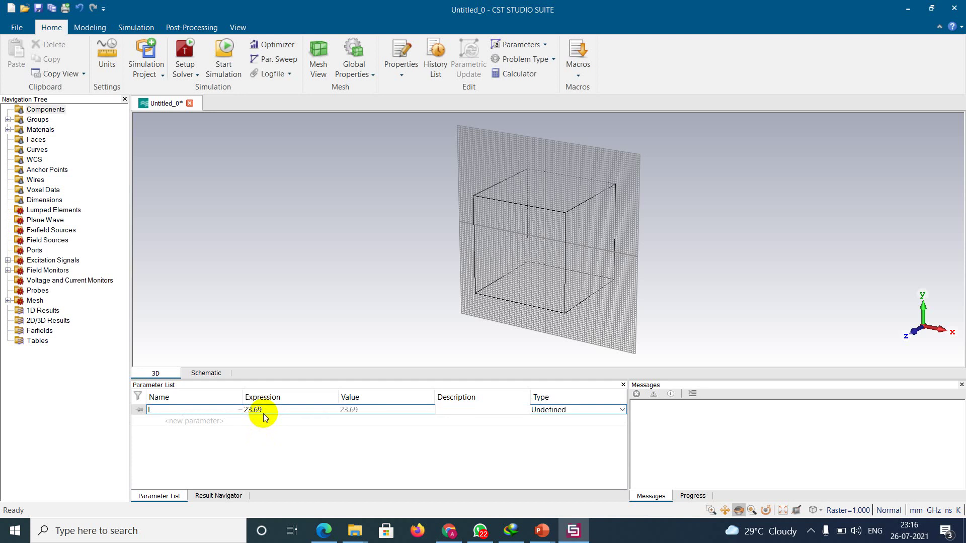
# Step: Define a parameter W with the value 30.71 for the patch width
pyautogui.write('W')
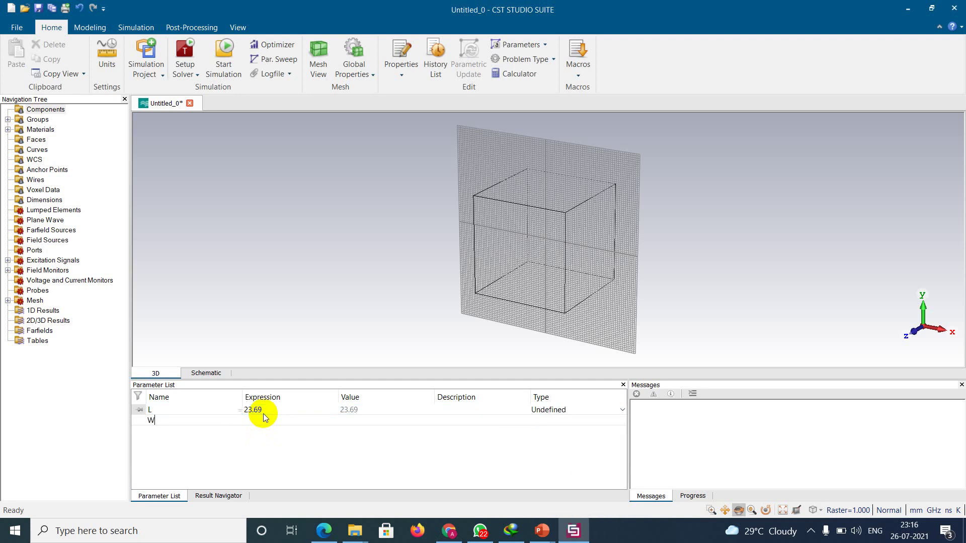
pyautogui.press('Tab')
pyautogui.write('30.71')
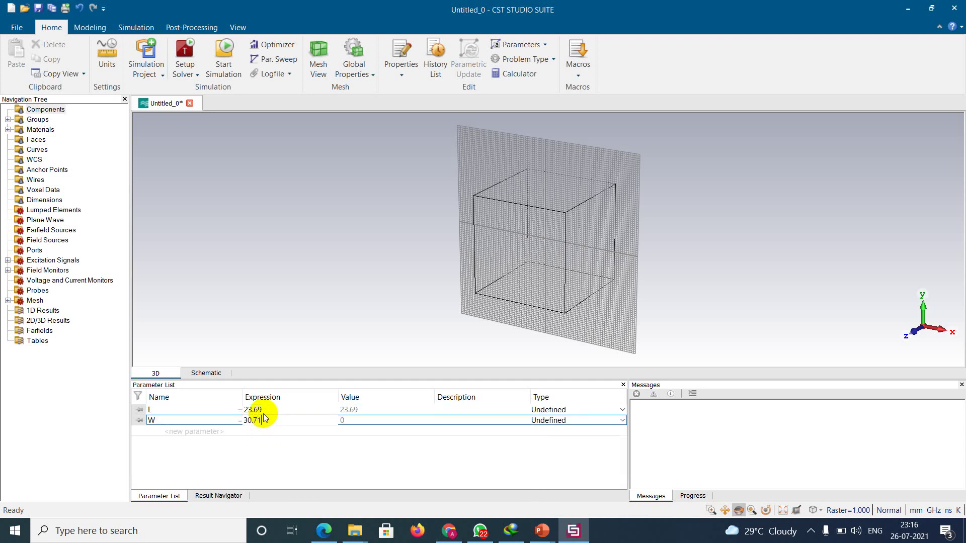
pyautogui.press('Tab')
pyautogui.press('Return')
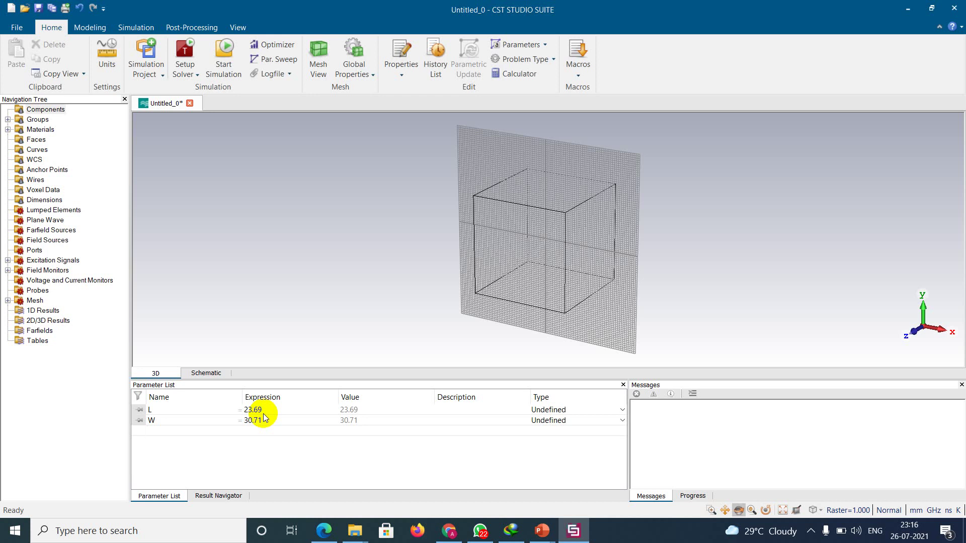
# Step: Define a parameter Lg with the expression 2*L
pyautogui.write('Lg')
pyautogui.press('Tab')
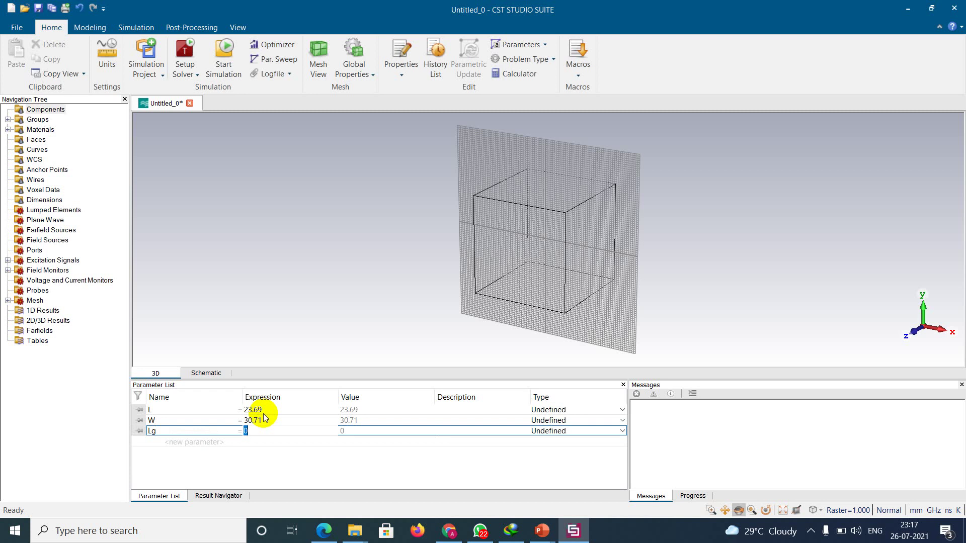
pyautogui.write('2')
pyautogui.write('*')
pyautogui.write('l')
pyautogui.write('L')
pyautogui.press('Return')
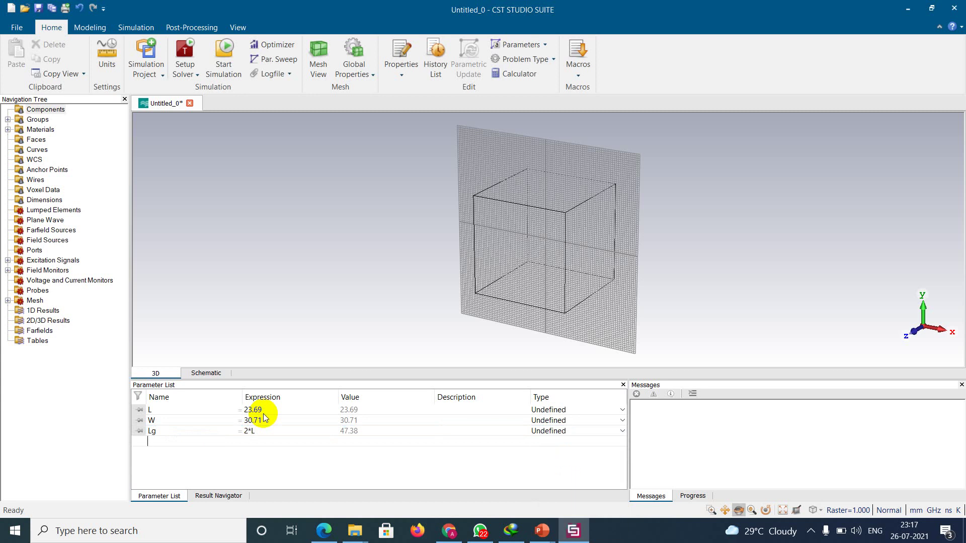
# Step: Define a parameter Wg with the expression 2*W, leaving its type undefined
pyautogui.write('w')
pyautogui.press('BackSpace')
pyautogui.write('Wg')
pyautogui.press('Tab')
pyautogui.write('2')
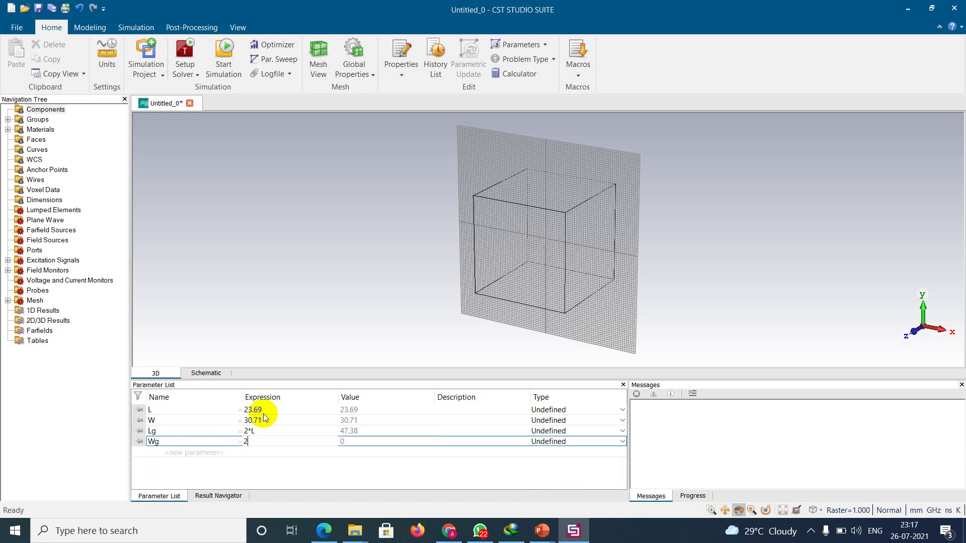
pyautogui.write('*W')
pyautogui.press('Tab')
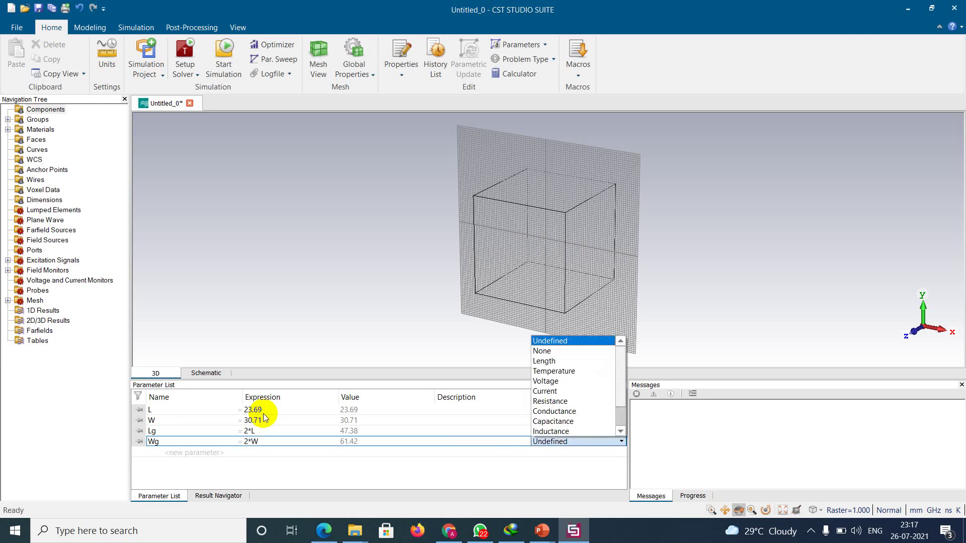
pyautogui.press('Return')
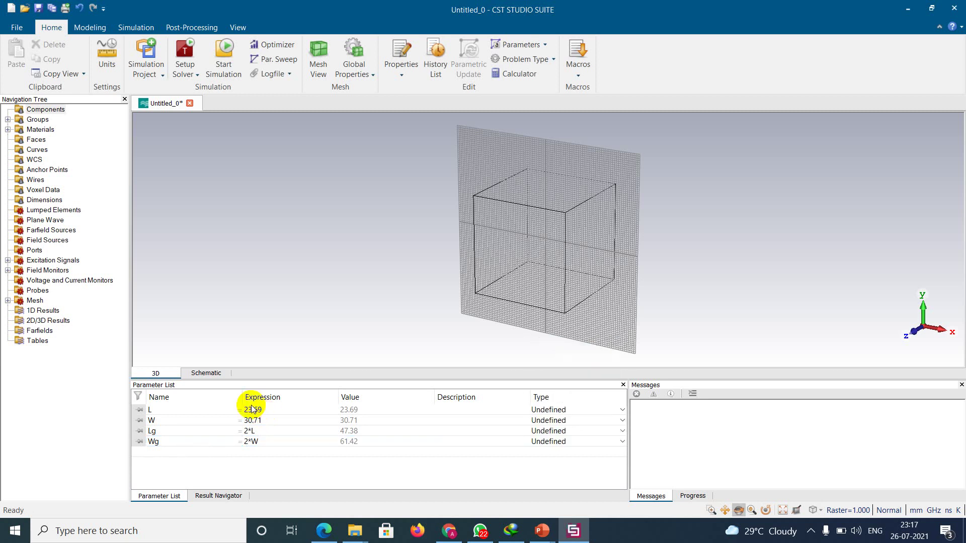
# Step: Define a parameter h with the value 1.6 and check it against the dielectric height in the online patch antenna calculator
pyautogui.write('h')
pyautogui.press('Tab')
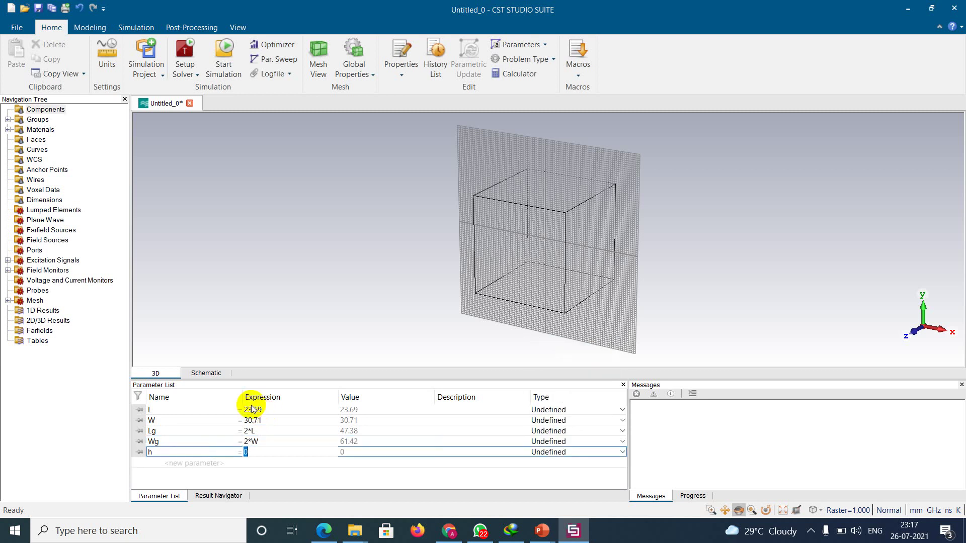
pyautogui.write('1.6')
pyautogui.press('Tab')
pyautogui.press('Tab')
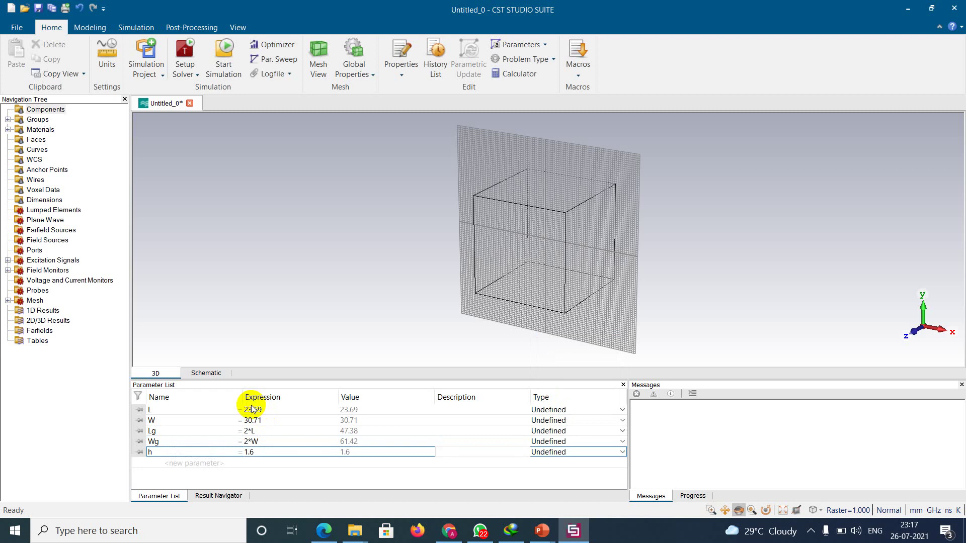
pyautogui.press('Return')
pyautogui.hotkey('alt', 'Tab')
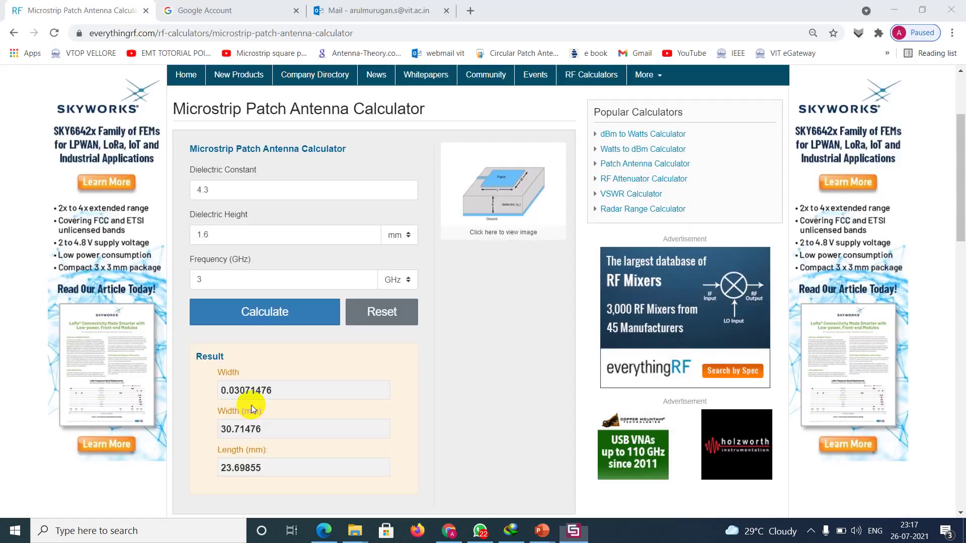
pyautogui.hotkey('alt', 'Tab')
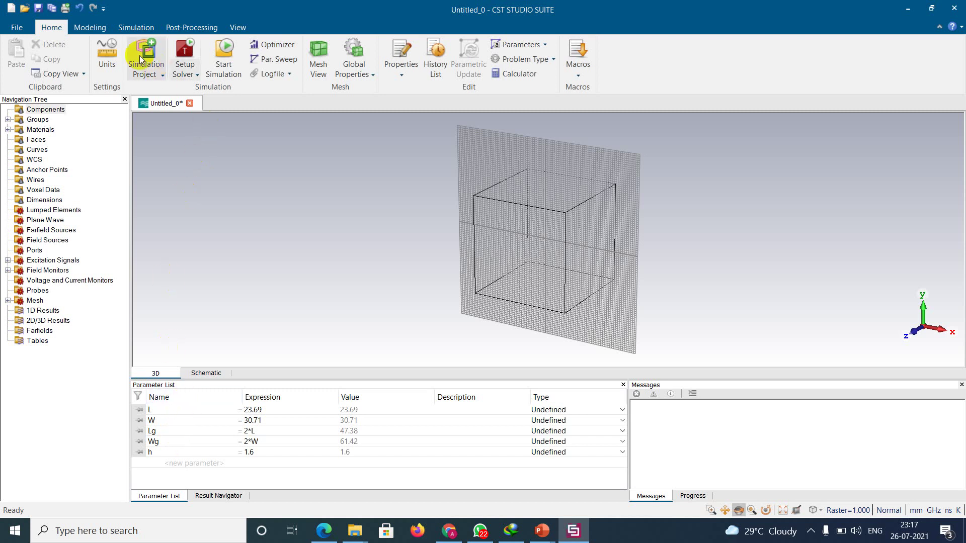
# Step: Start a new brick by entering its dimensions, with the model in front view, and name it Ground
pyautogui.hotkey('ctrl', 'f')
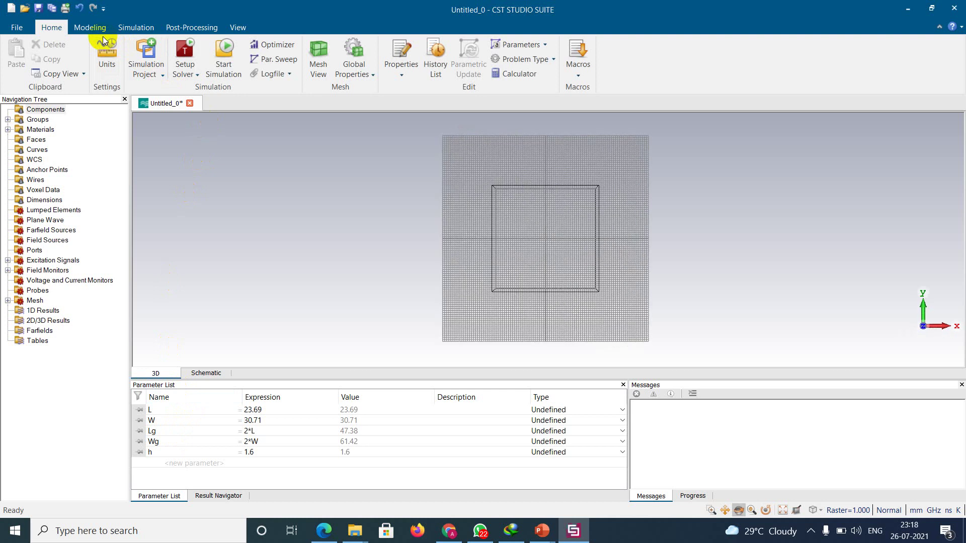
pyautogui.click(78, 29)
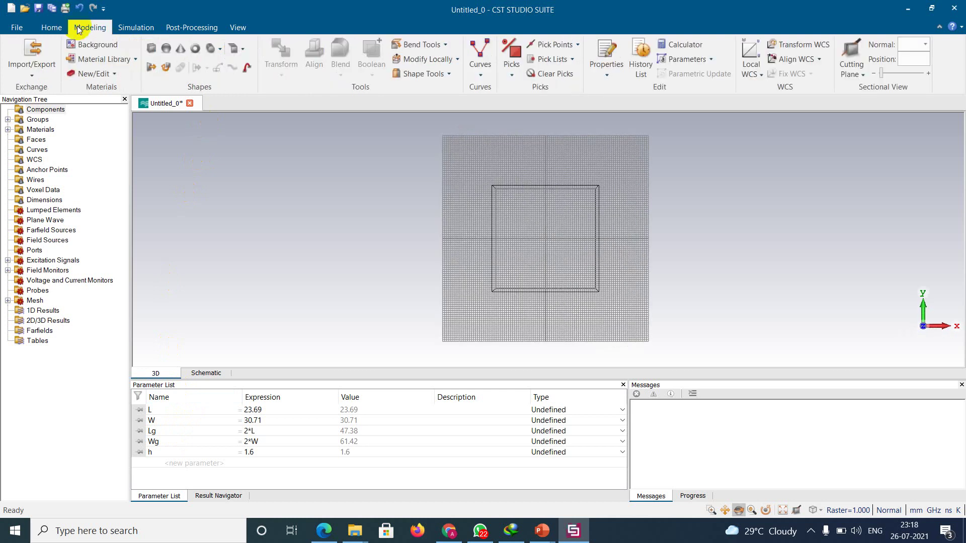
pyautogui.click(152, 48)
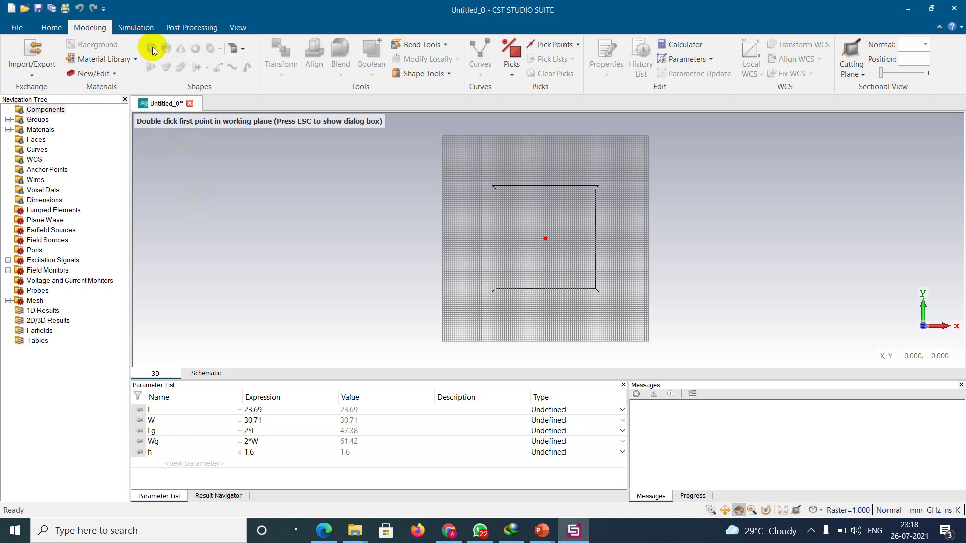
pyautogui.press('Escape')
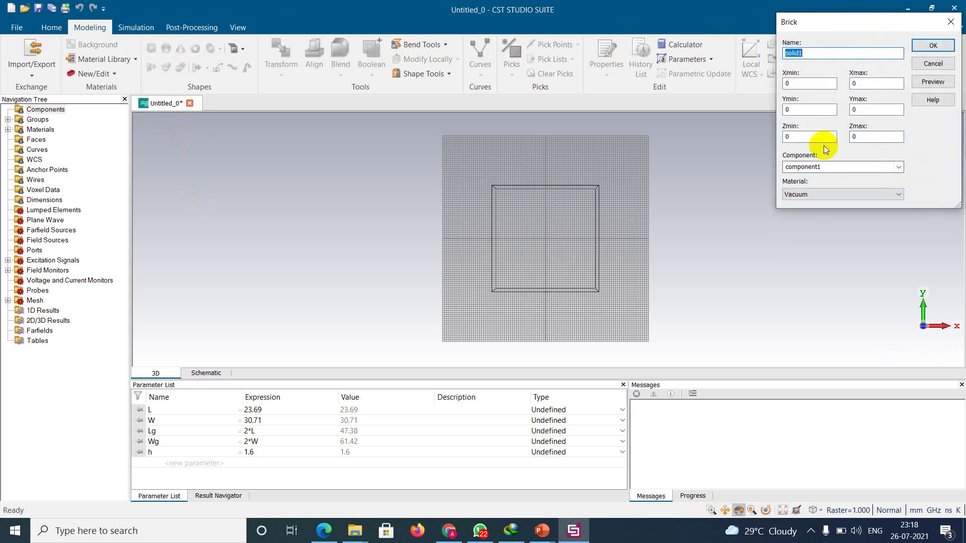
pyautogui.moveTo(829, 22); pyautogui.dragTo(688, 105)
pyautogui.write('Ground')
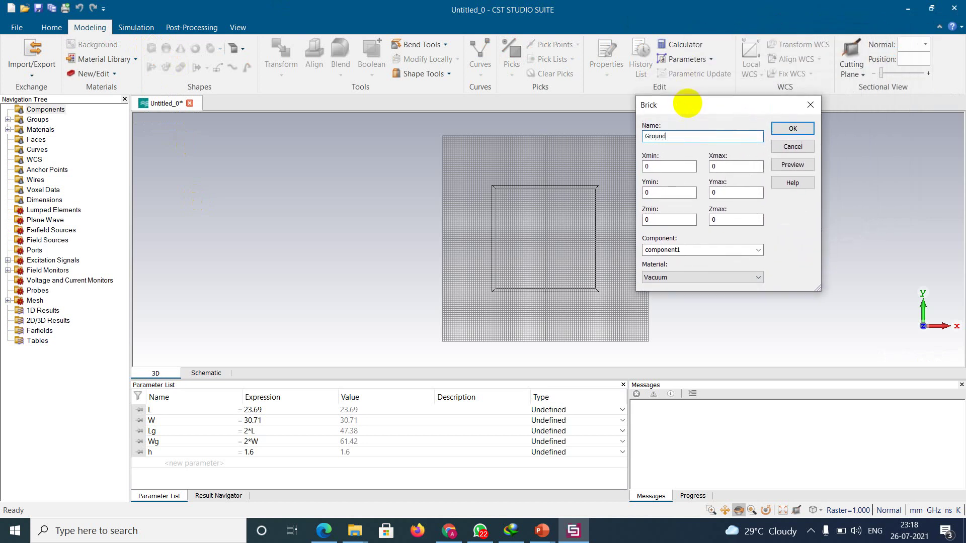
pyautogui.press('Tab')
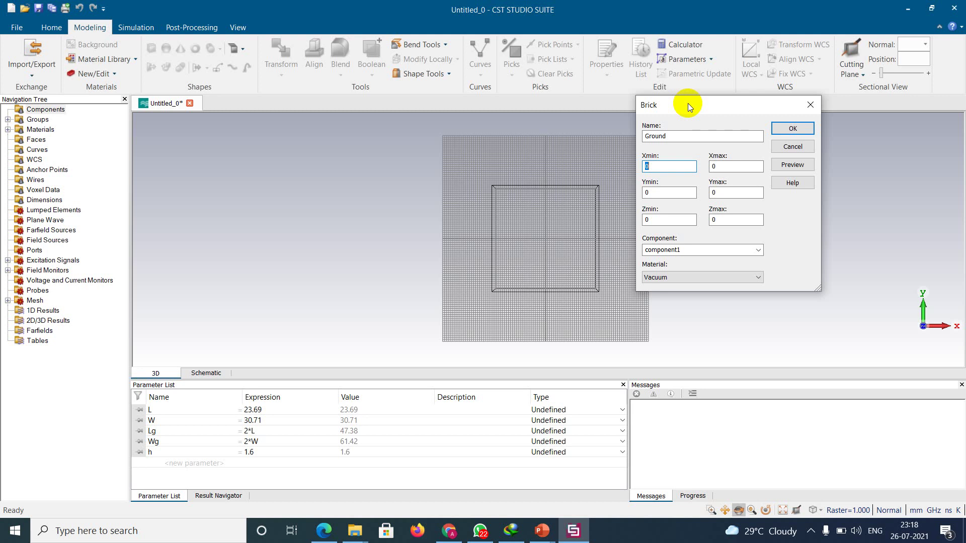
# Step: Set the Ground brick's X range to -Lg/2 to Lg/2, its Y range to -Wg/2 to Wg/2 and its Zmax to t
pyautogui.write('-Lg/2')
pyautogui.press('Tab')
pyautogui.write('Lg/2')
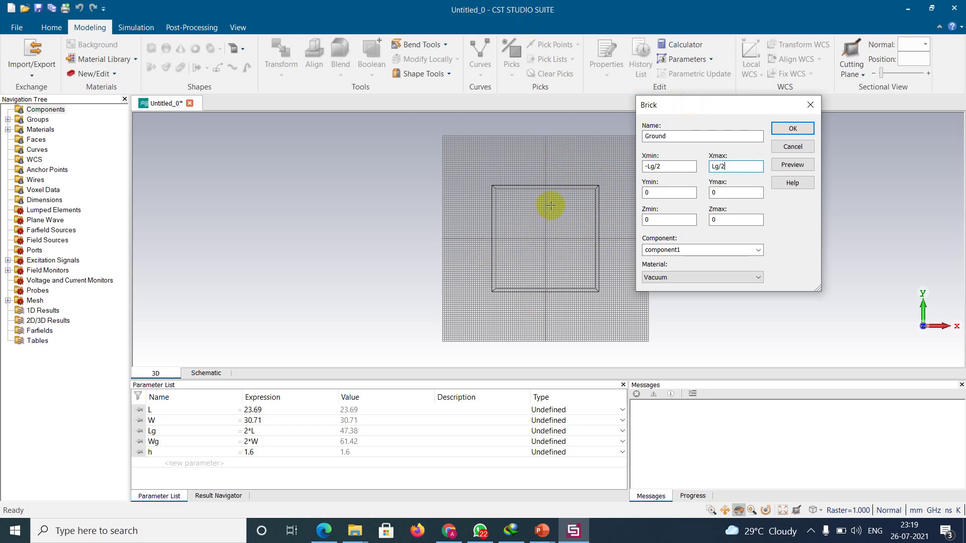
pyautogui.doubleClick(656, 192)
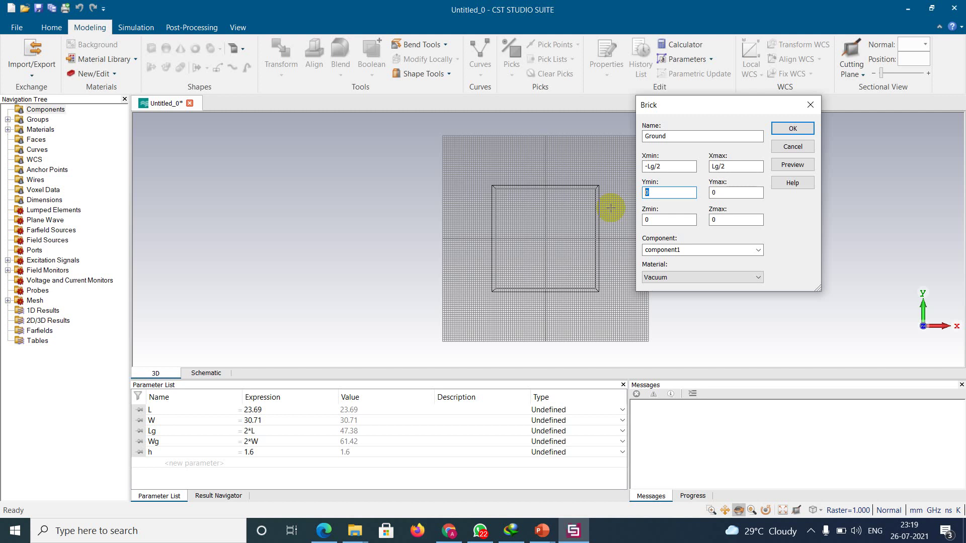
pyautogui.write('-Wg/2')
pyautogui.press('Tab')
pyautogui.write('Wg/2')
pyautogui.press('Tab')
pyautogui.press('Tab')
pyautogui.write('t')
pyautogui.scroll(-3, 610, 311)
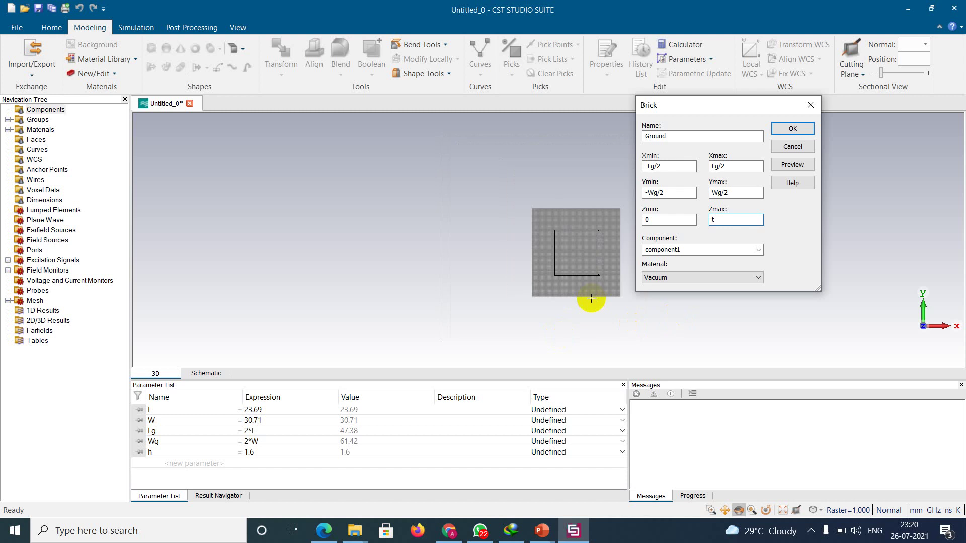
pyautogui.scroll(3, 591, 298)
# Step: Find copper in the material library and load Copper (annealed) as the Ground brick's material
pyautogui.click(701, 274)
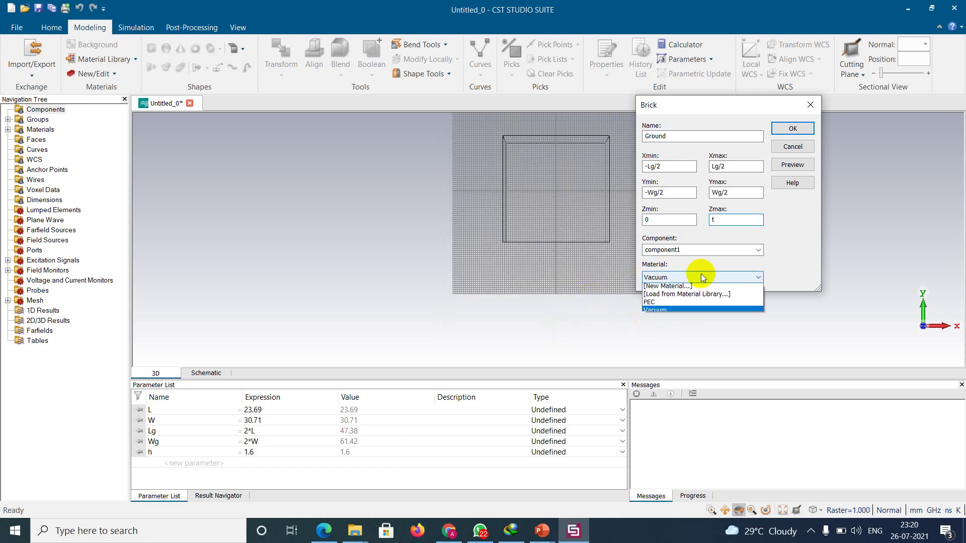
pyautogui.click(703, 296)
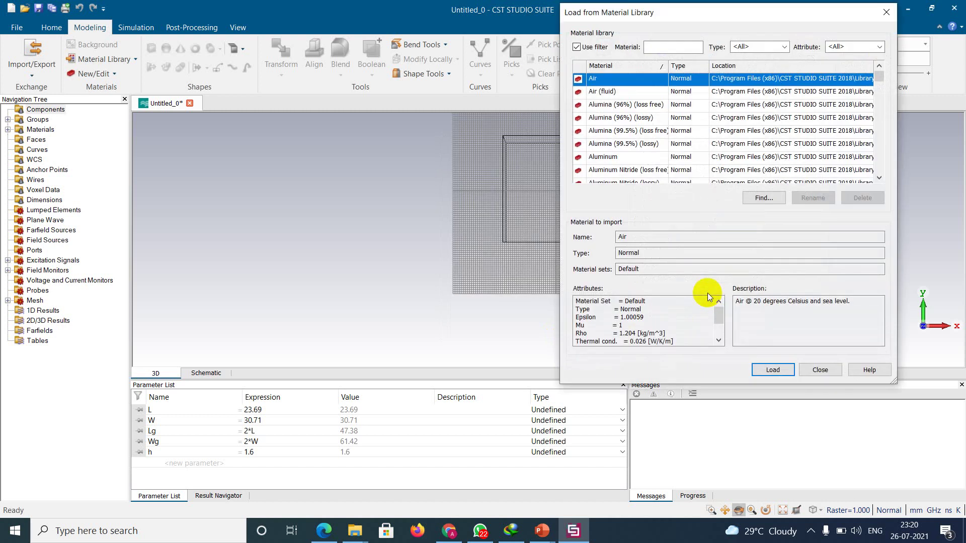
pyautogui.click(660, 48)
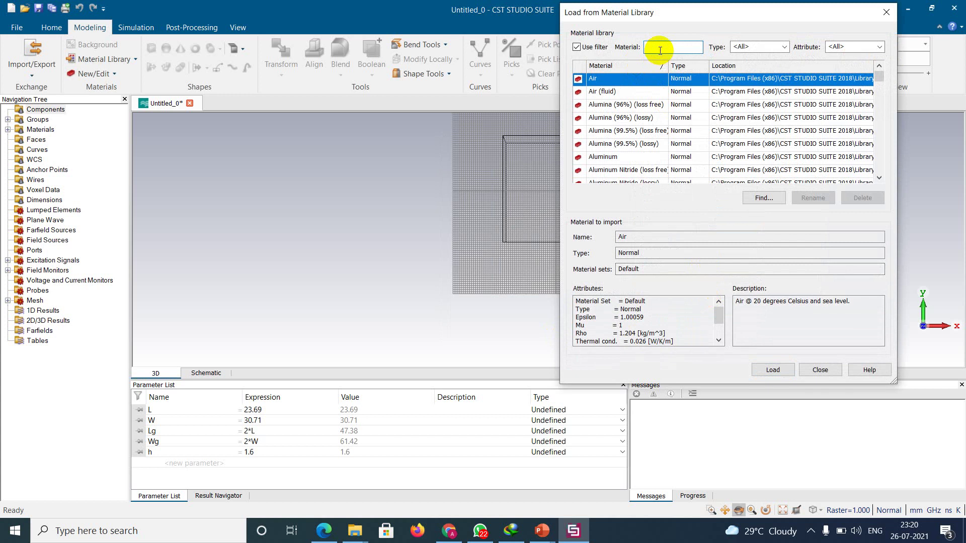
pyautogui.write('copp')
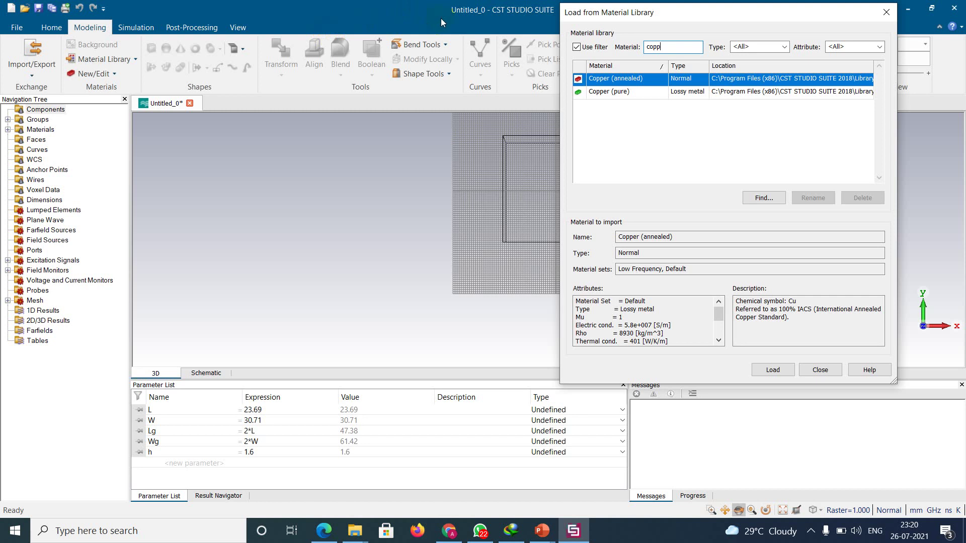
pyautogui.click(775, 368)
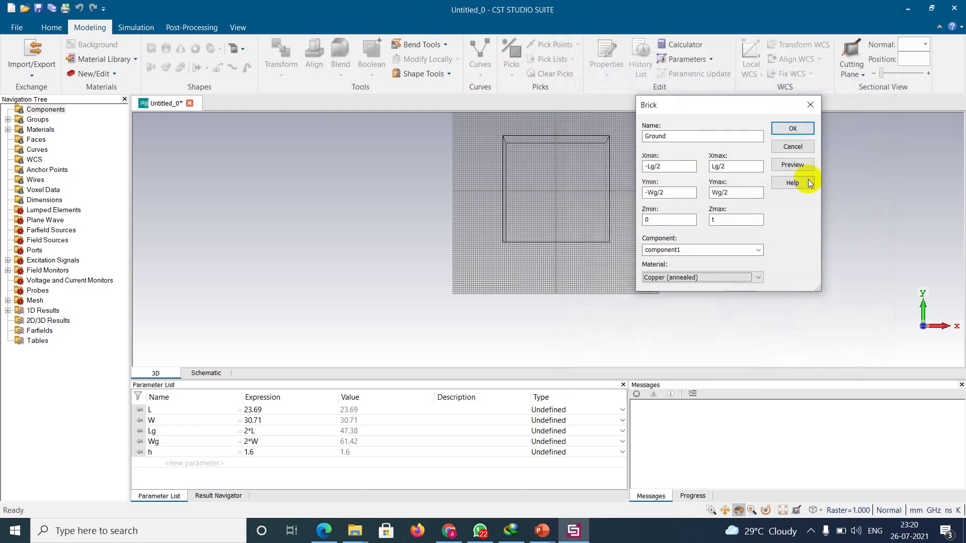
# Step: Preview the Ground brick and define the missing parameter t as 0.035
pyautogui.click(779, 162)
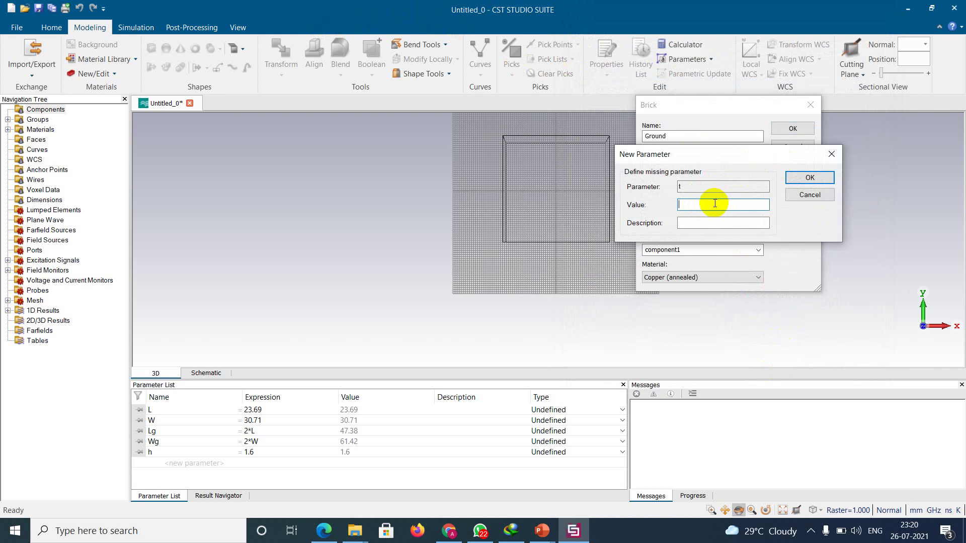
pyautogui.write('0.035')
pyautogui.click(791, 178)
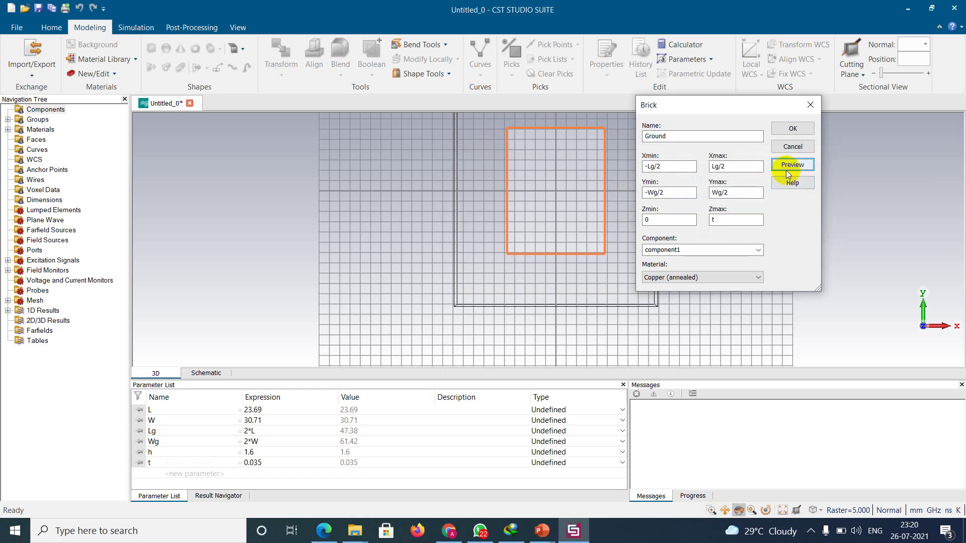
# Step: Change the Ground brick's X range to -w/2 to w/2
pyautogui.click(648, 166)
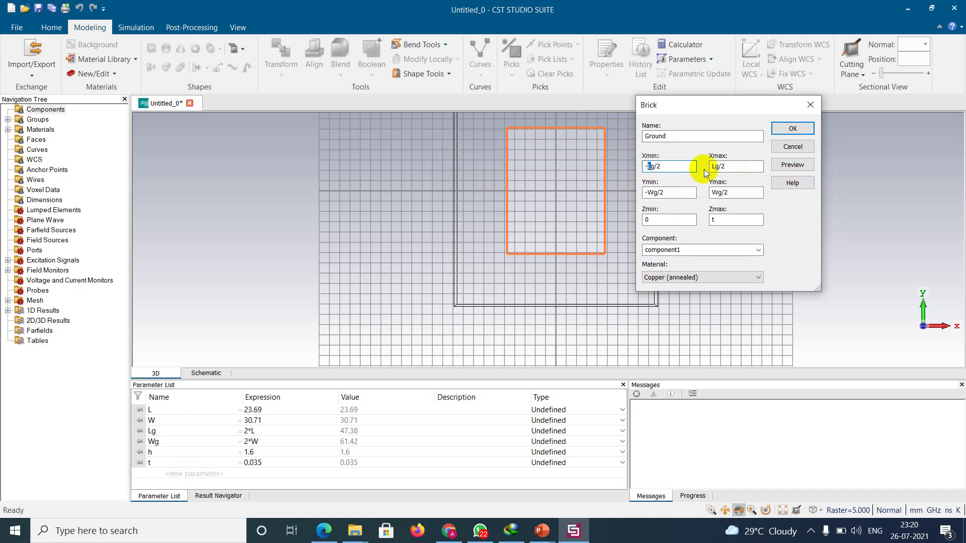
pyautogui.click(650, 165)
pyautogui.doubleClick(650, 166)
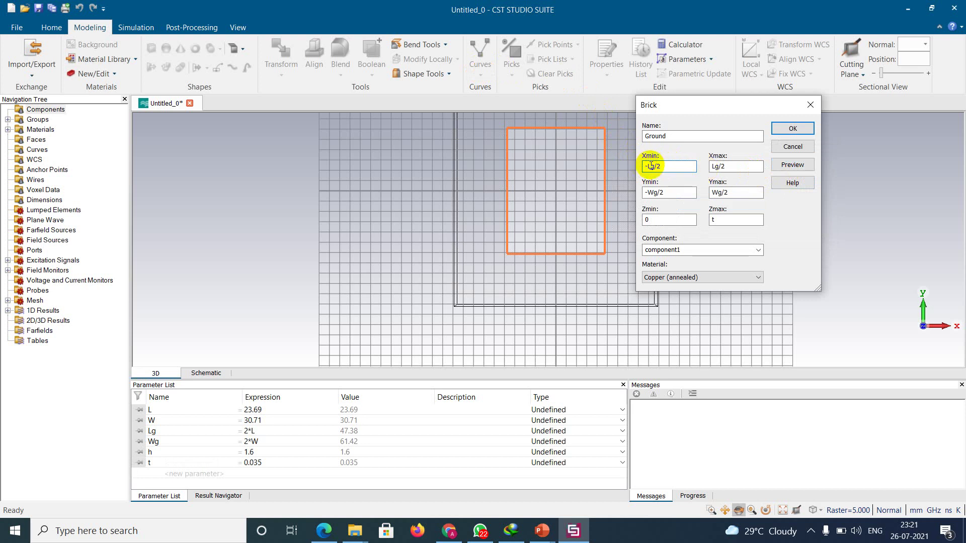
pyautogui.write('w')
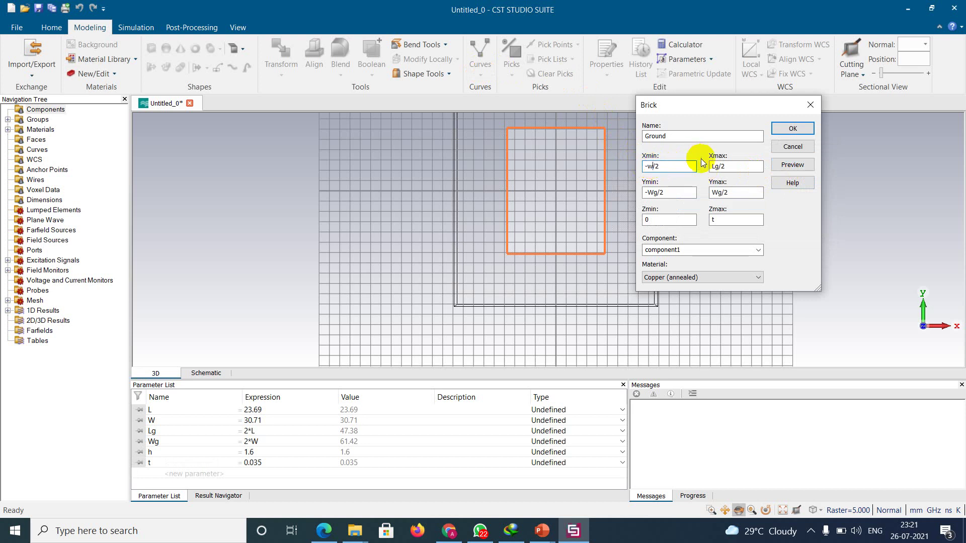
pyautogui.doubleClick(717, 166)
pyautogui.write('w')
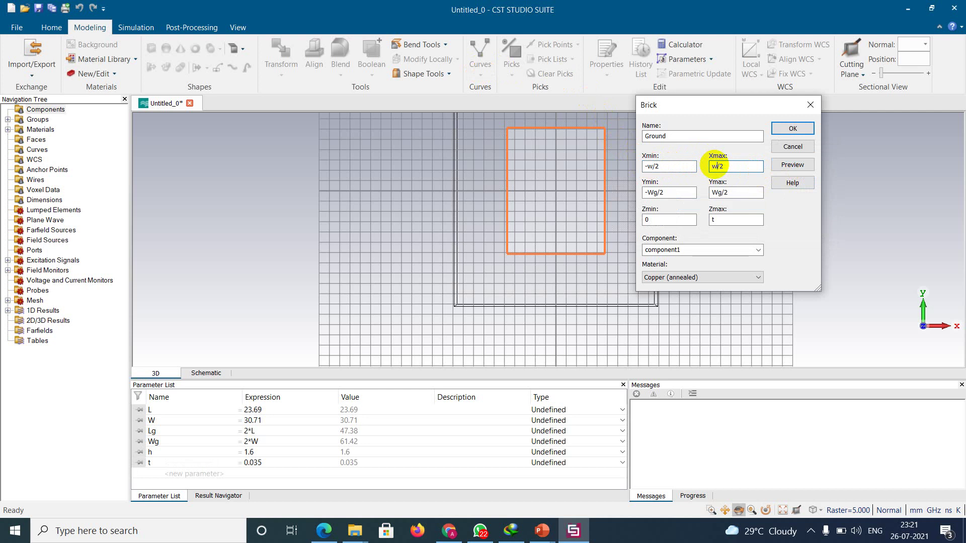
# Step: Change the Ground brick's Y range to -Lg/2 to Lg/2
pyautogui.click(653, 192)
pyautogui.press('BackSpace')
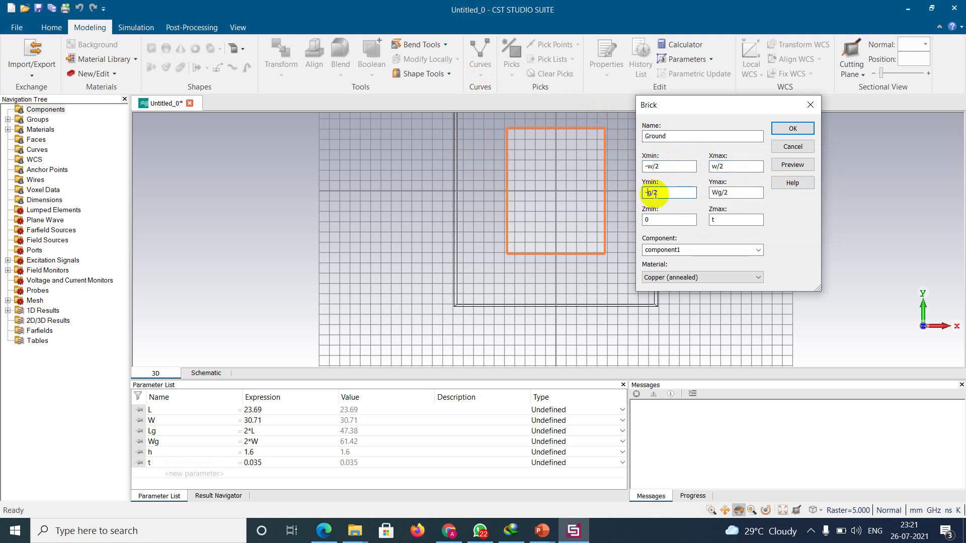
pyautogui.write('Lg')
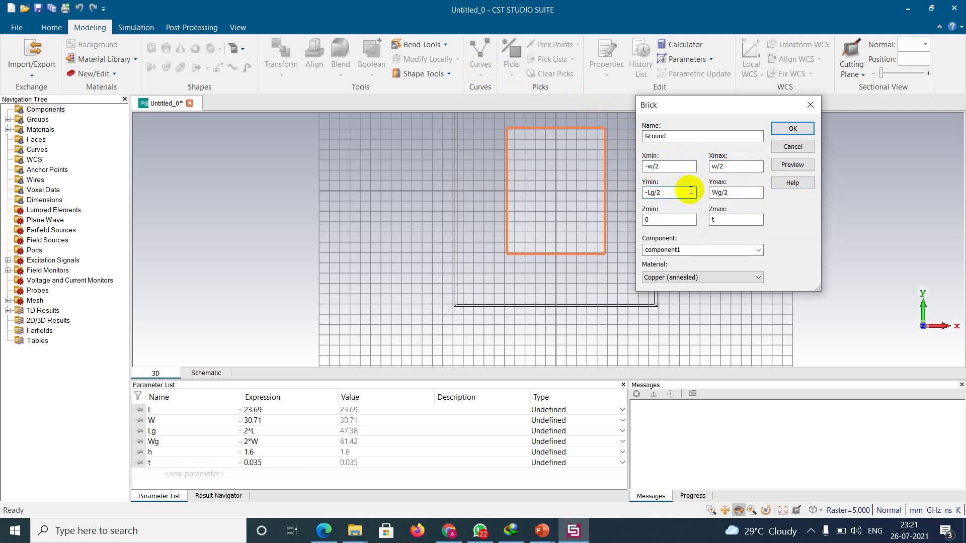
pyautogui.click(718, 192)
pyautogui.press('BackSpace')
pyautogui.write('L')
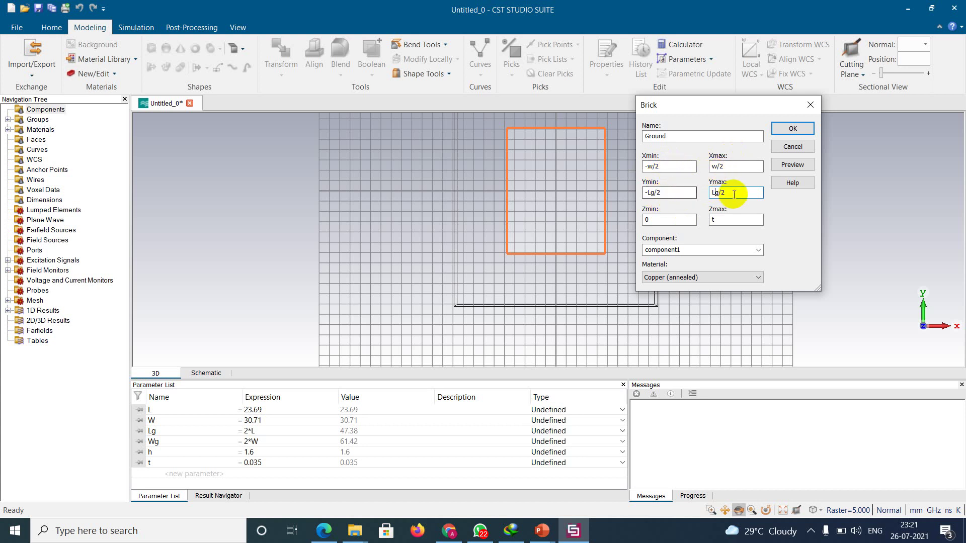
# Step: Correct the Ground brick's X range to -wg/2 to wg/2, preview it and create the brick
pyautogui.click(797, 165)
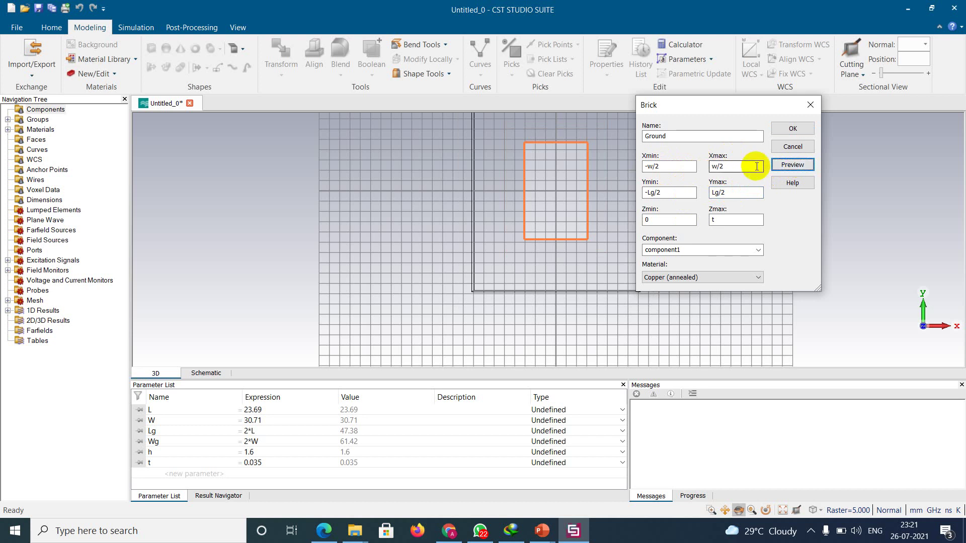
pyautogui.click(656, 168)
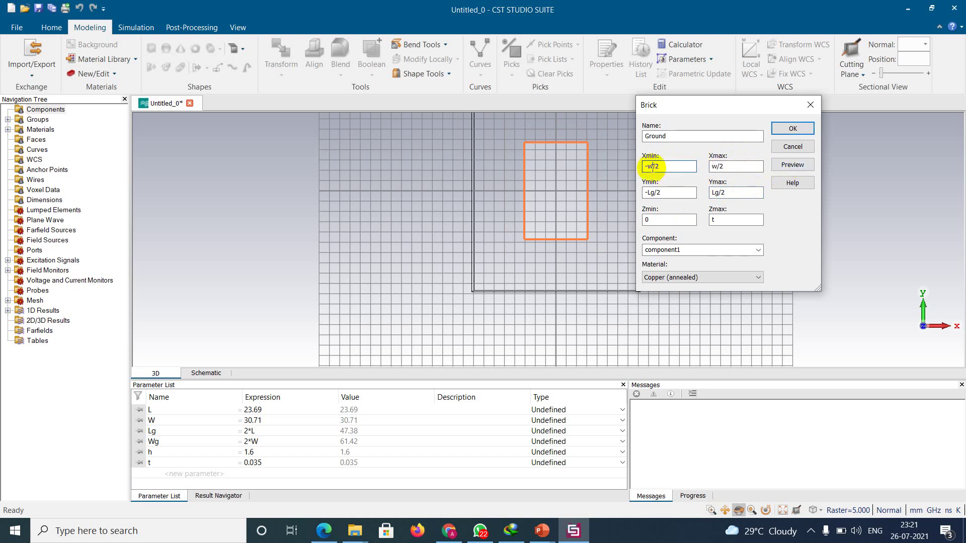
pyautogui.write('g')
pyautogui.click(715, 167)
pyautogui.write('g')
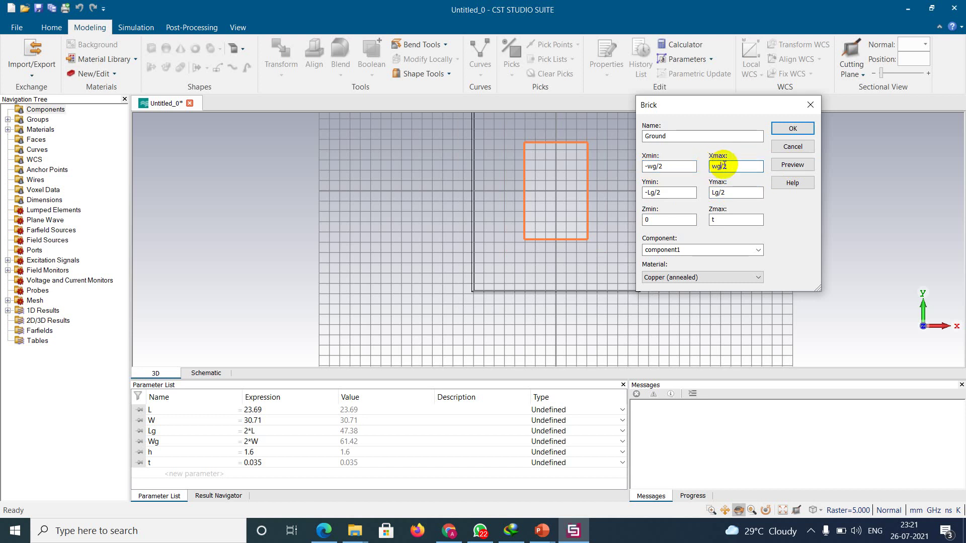
pyautogui.click(779, 165)
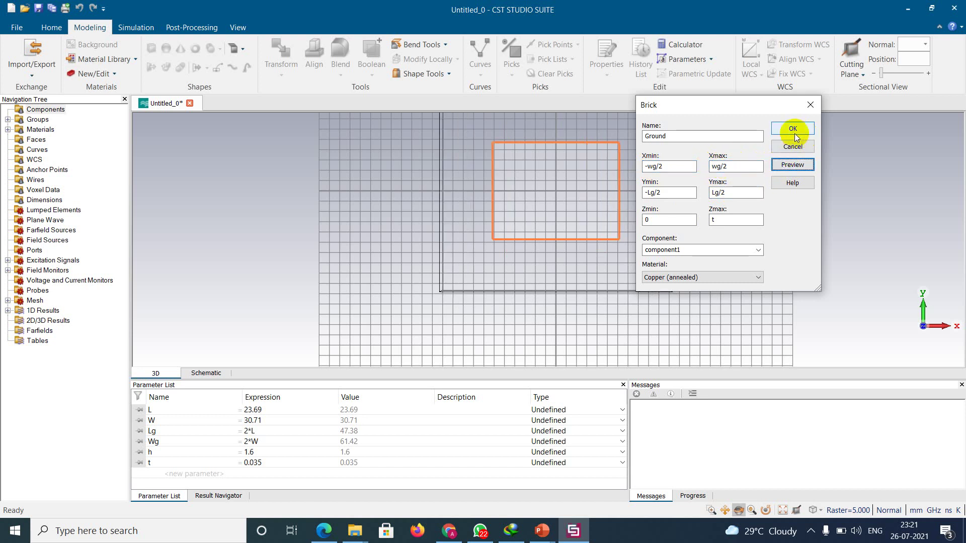
pyautogui.click(717, 168)
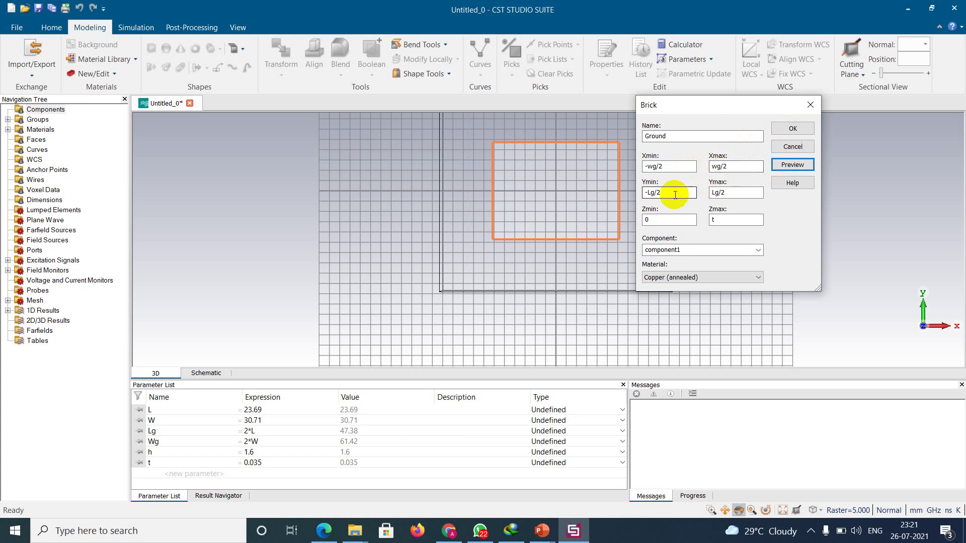
pyautogui.click(727, 192)
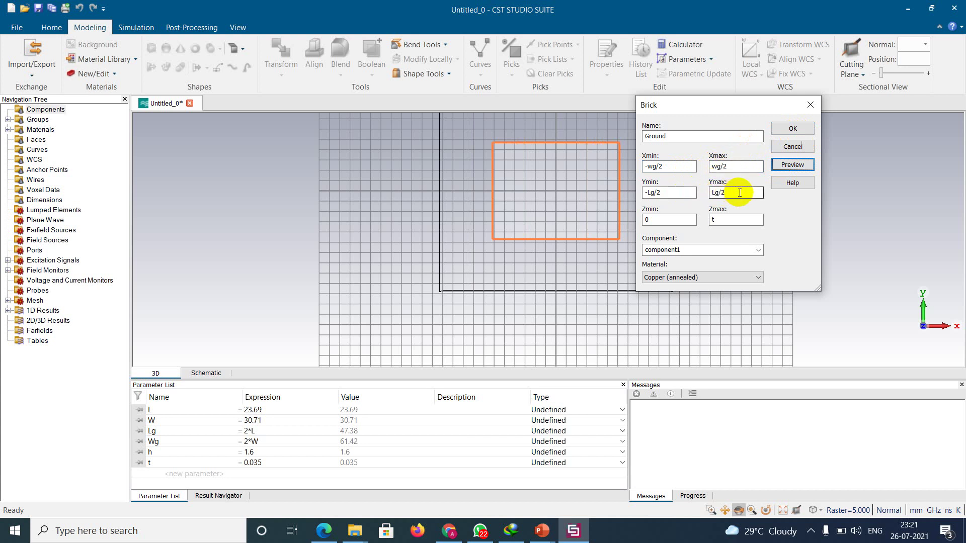
pyautogui.click(779, 130)
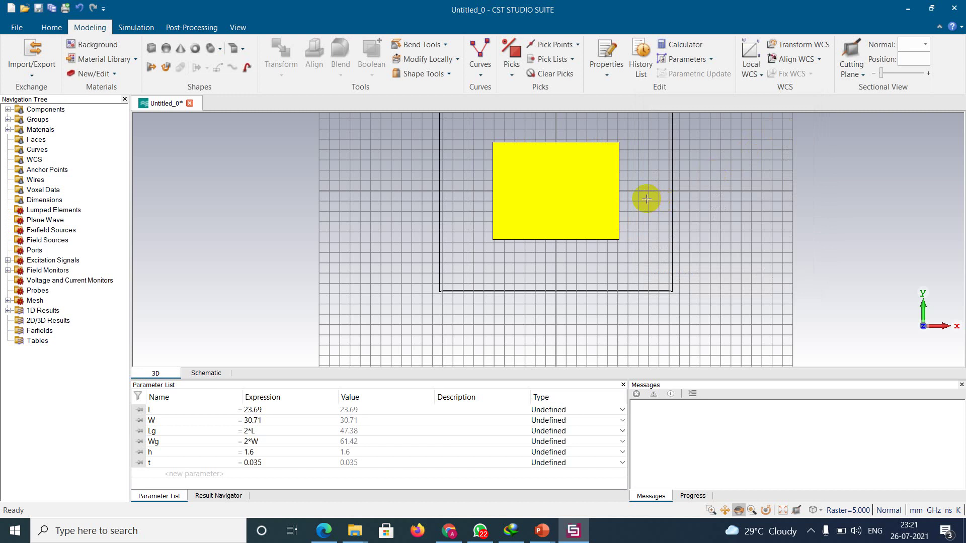
# Step: Start a new brick named Substrate with an X range of -Wg/2 to Wg/2
pyautogui.click(151, 49)
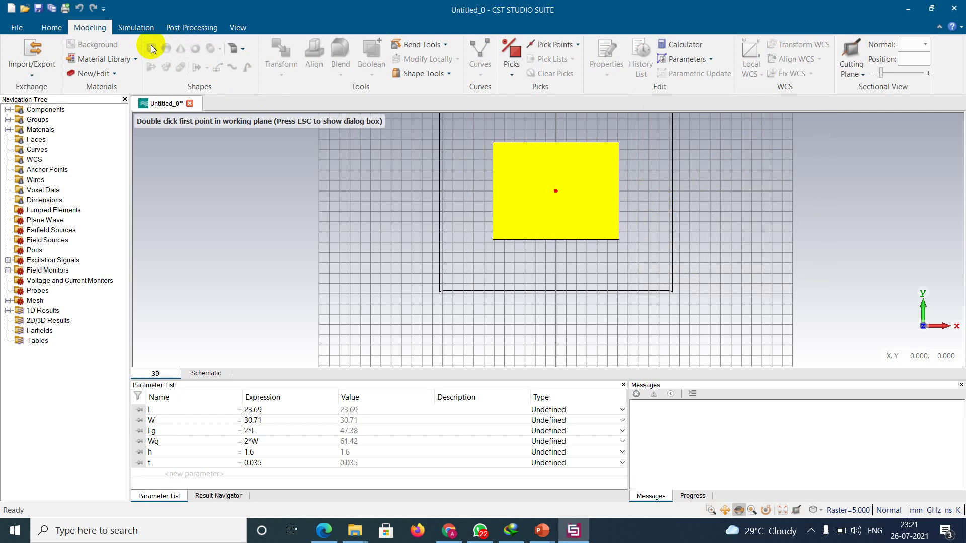
pyautogui.press('Escape')
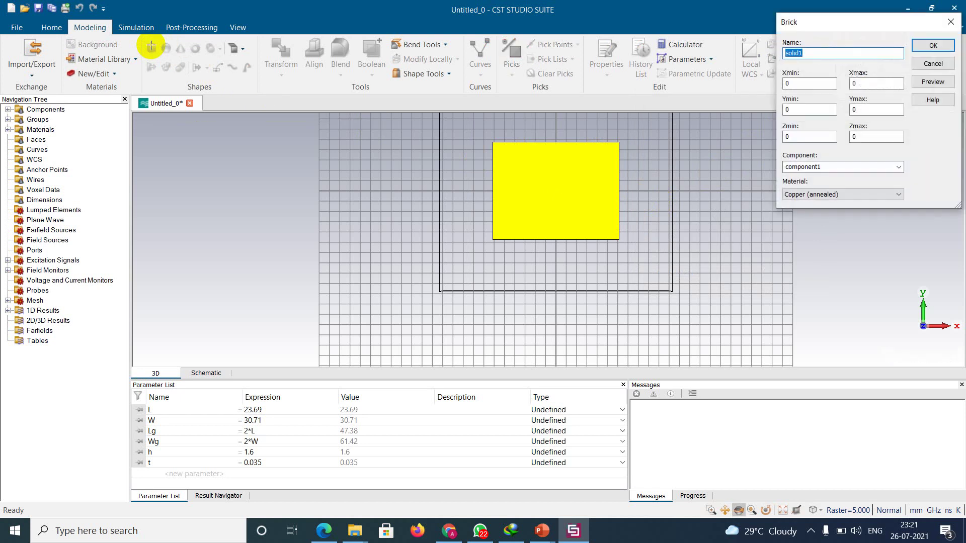
pyautogui.write('Substrate')
pyautogui.press('Tab')
pyautogui.write('-Wg/2')
pyautogui.press('Tab')
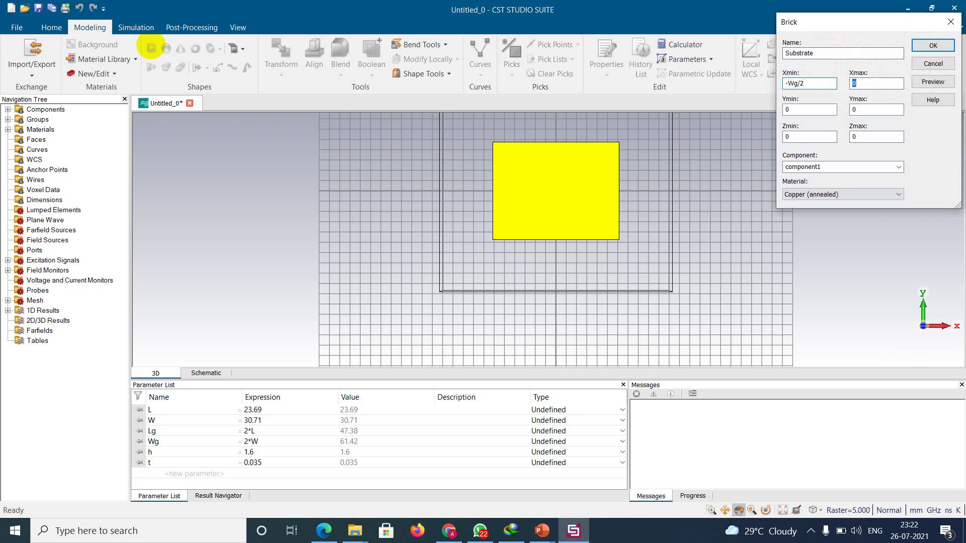
pyautogui.write('Wg/2')
# Step: Set the Substrate brick's Y range to -Lg/2 to Lg/2 and its Z range to t to t+h
pyautogui.press('Tab')
pyautogui.write('-Lg/2')
pyautogui.press('Tab')
pyautogui.write('Lg/2')
pyautogui.press('Tab')
pyautogui.write('t+')
pyautogui.press('BackSpace')
pyautogui.press('Tab')
pyautogui.write('t+h')
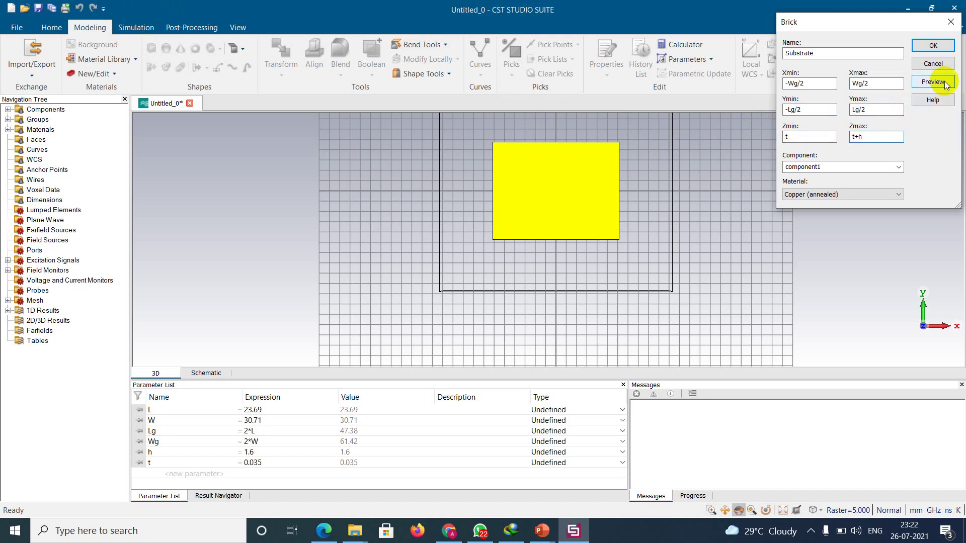
# Step: Load FR-4 (lossy) from the material library as the Substrate brick's material and create the brick
pyautogui.click(866, 194)
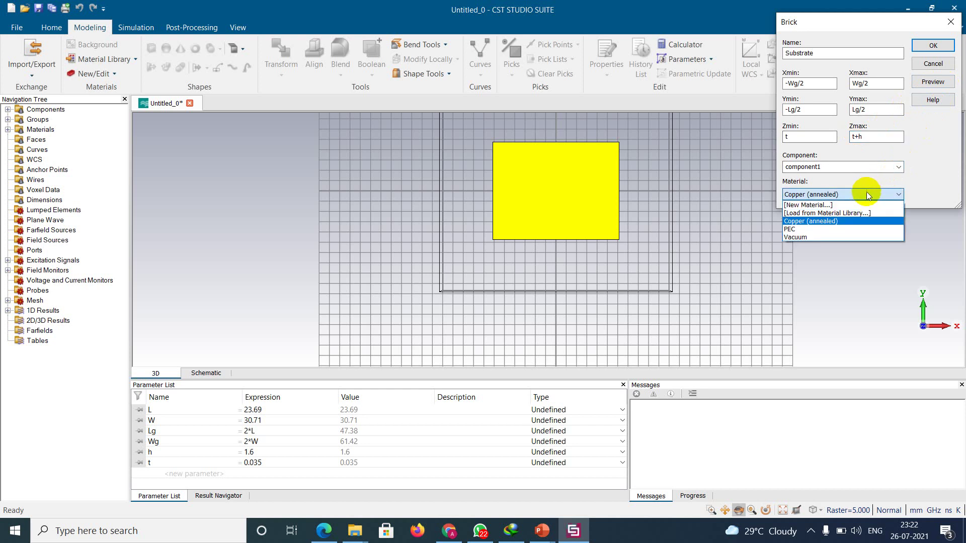
pyautogui.click(849, 213)
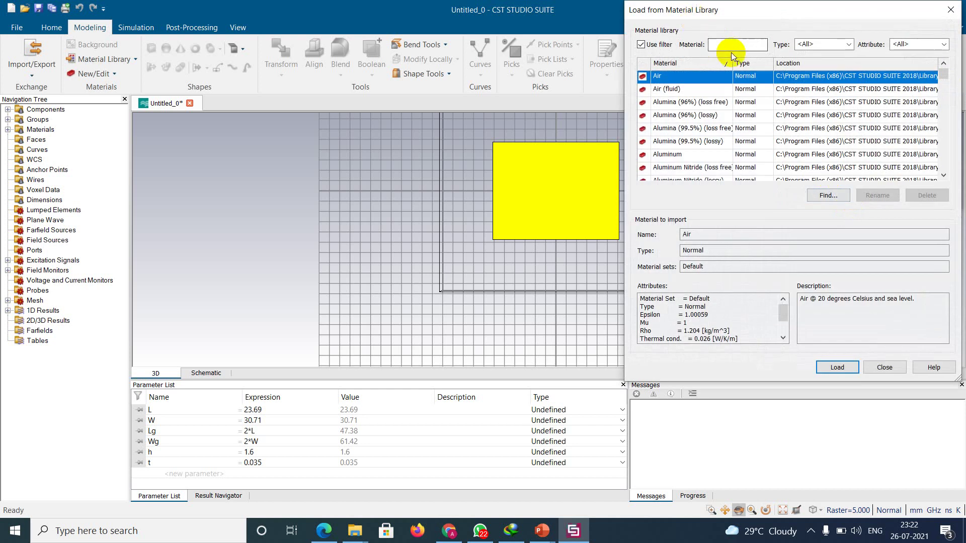
pyautogui.click(733, 45)
pyautogui.write('F')
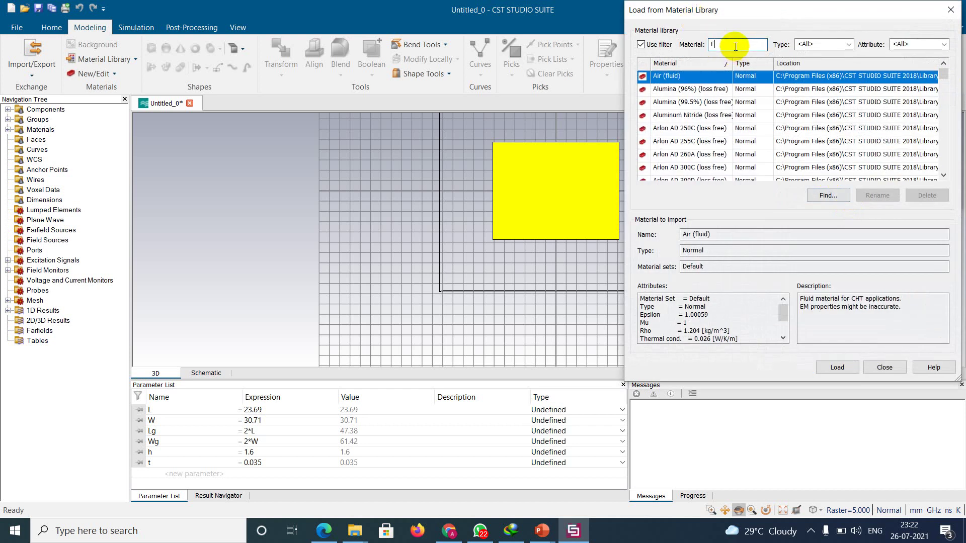
pyautogui.write('r-')
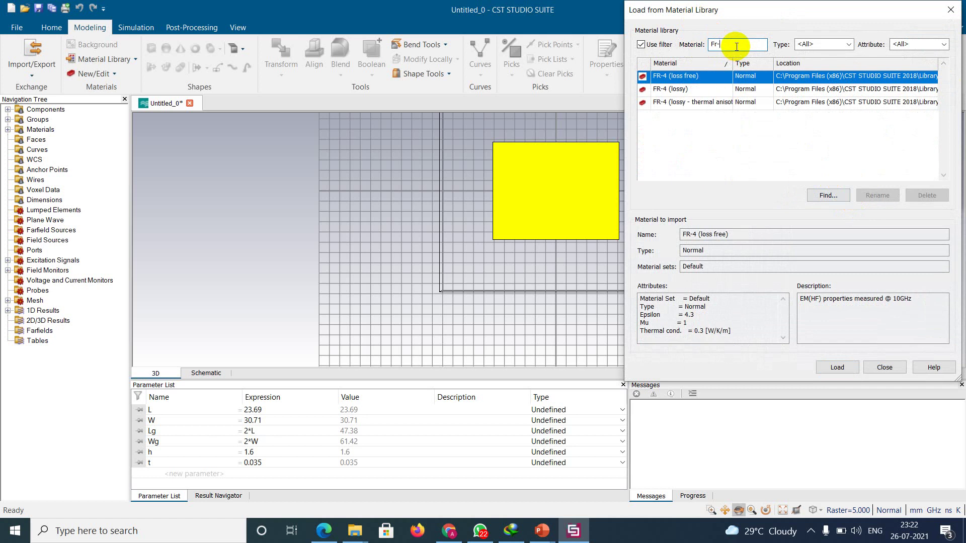
pyautogui.click(698, 90)
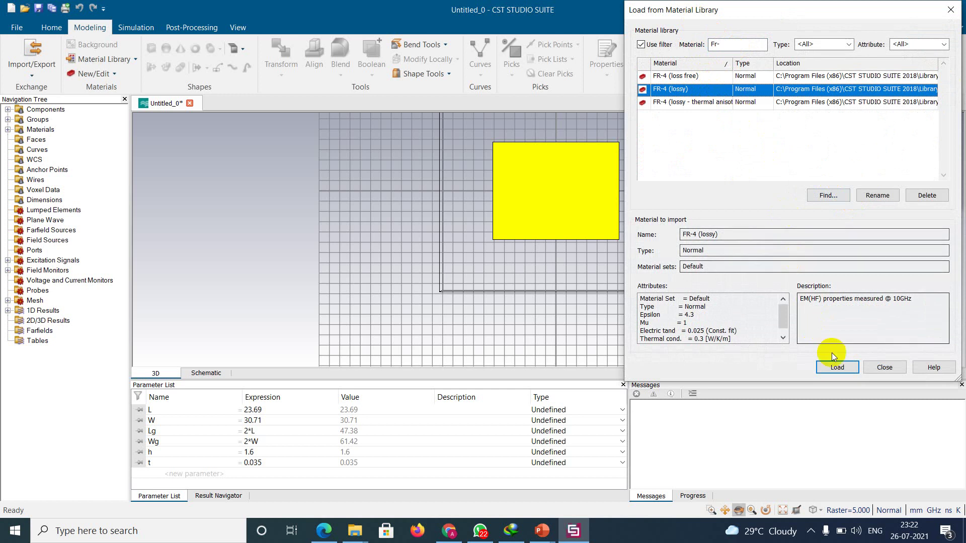
pyautogui.click(838, 368)
pyautogui.click(932, 82)
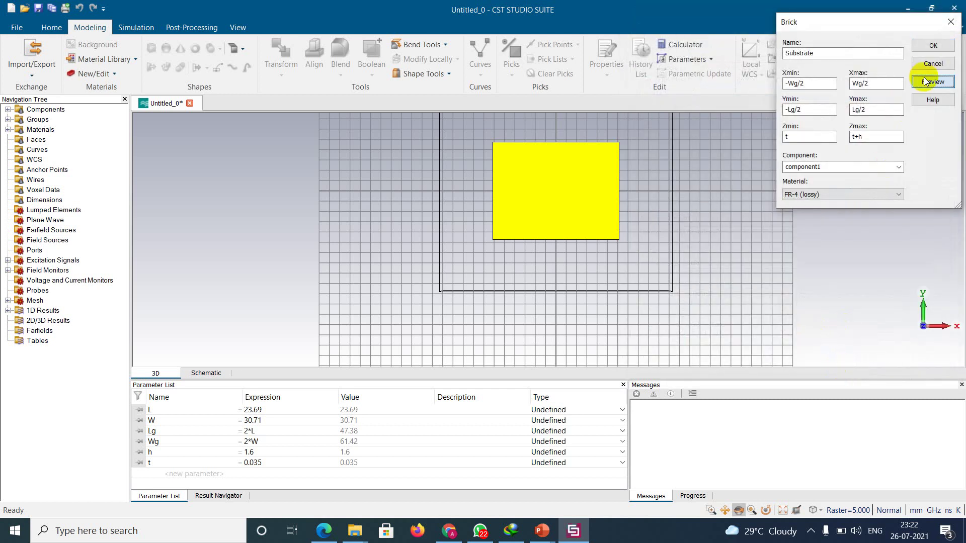
pyautogui.click(945, 47)
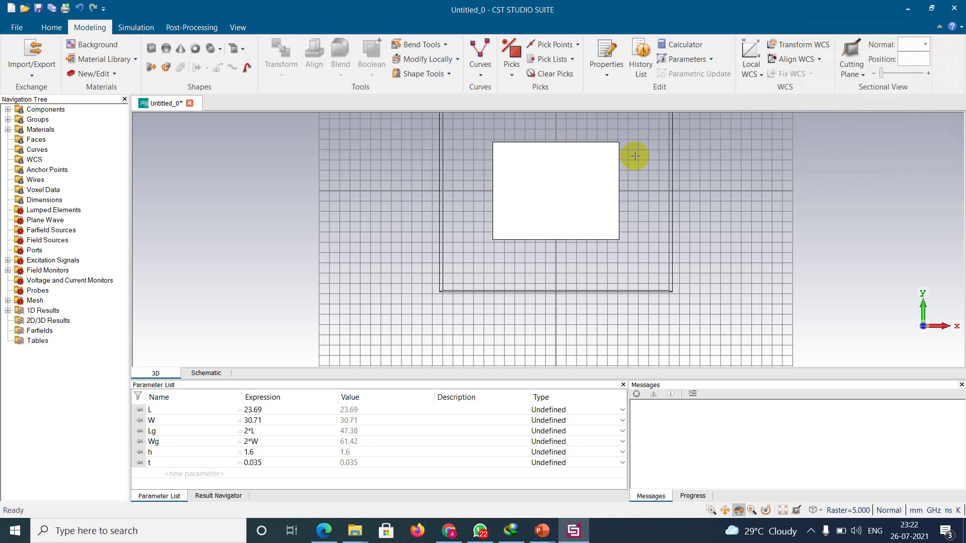
# Step: Start a new brick named Patch with an X range of -W/2 to W/2
pyautogui.click(152, 48)
pyautogui.press('Escape')
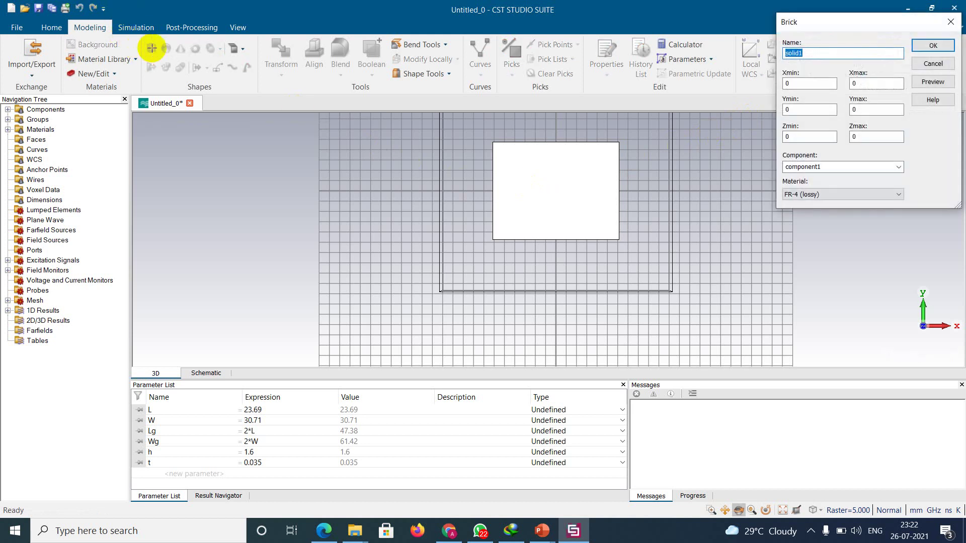
pyautogui.write('Patch')
pyautogui.press('Tab')
pyautogui.write('-W/2')
pyautogui.press('Tab')
pyautogui.write('W/2')
pyautogui.press('Tab')
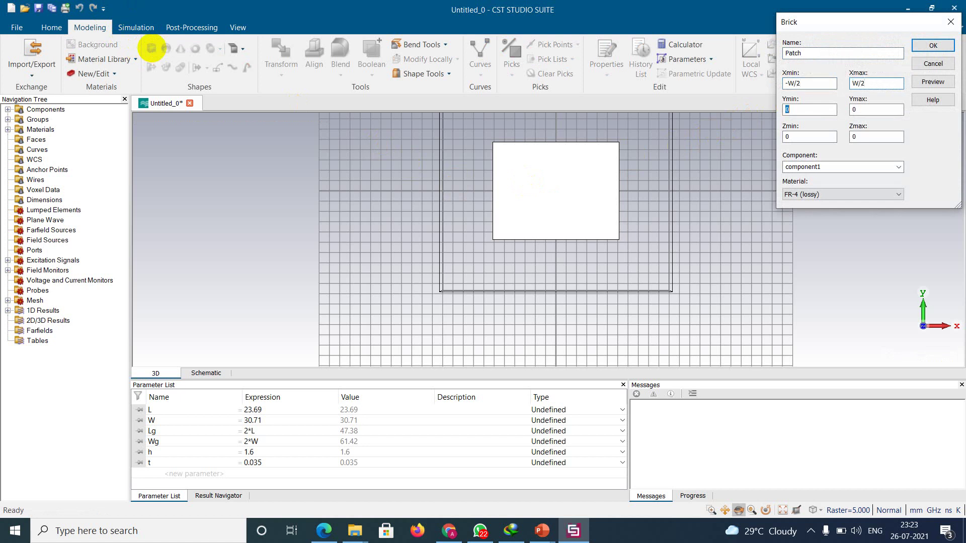
# Step: Set the Patch brick's Y range to -L/2 to L/2 and its Z range to t+h to t+h+t
pyautogui.write('-L/2')
pyautogui.press('Tab')
pyautogui.write('L/2')
pyautogui.press('Tab')
pyautogui.write('t+h')
pyautogui.press('Tab')
pyautogui.write('t+h+t')
# Step: Assign Copper (annealed) to the Patch brick, preview it and create the brick
pyautogui.click(856, 193)
pyautogui.click(855, 221)
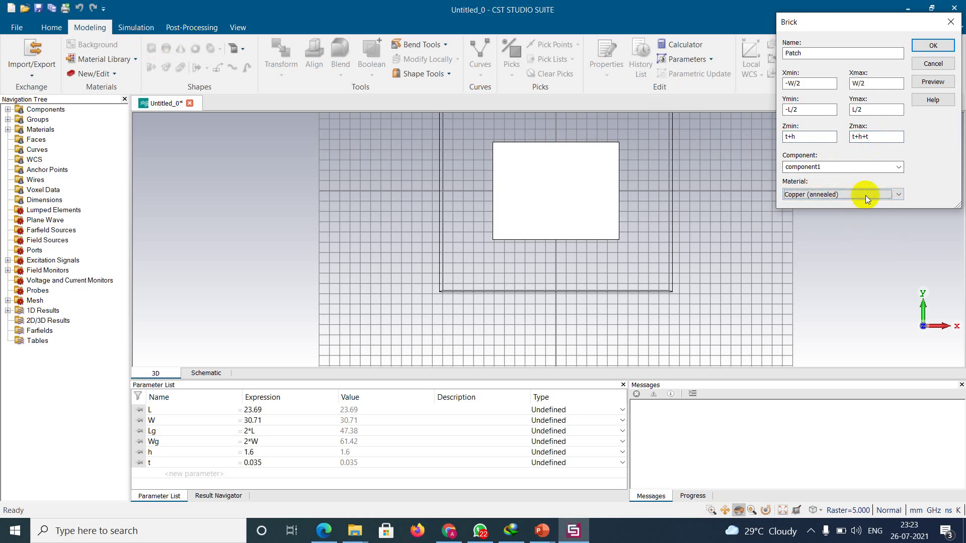
pyautogui.click(931, 81)
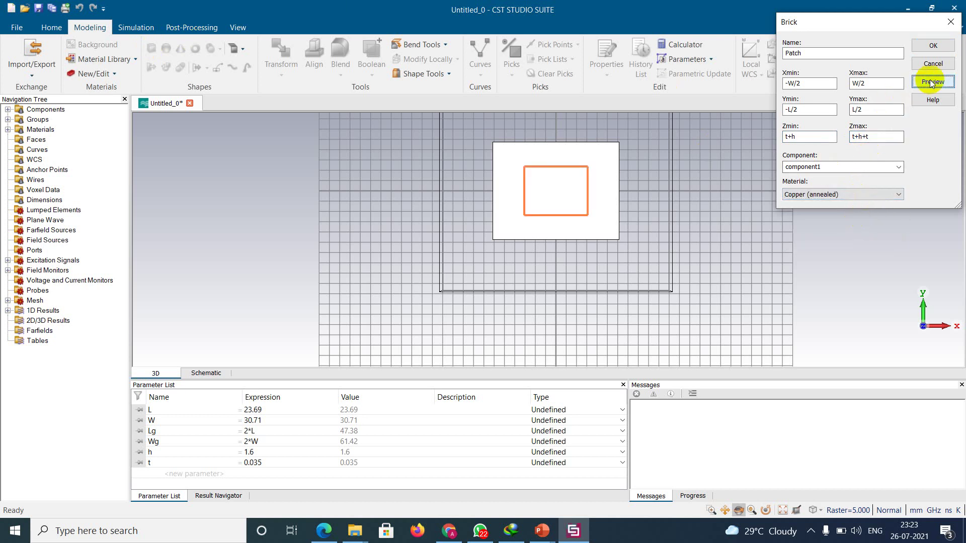
pyautogui.click(933, 46)
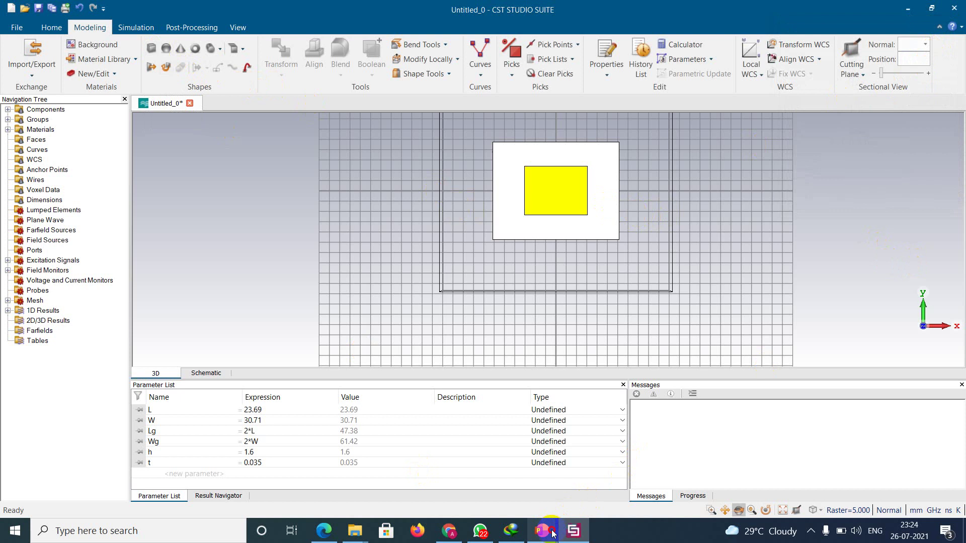
# Step: Switch to PowerPoint to review the Microstrip Feeding Techniques slide, and return to CST Studio Suite
pyautogui.moveTo(552, 533)
pyautogui.click(594, 486)
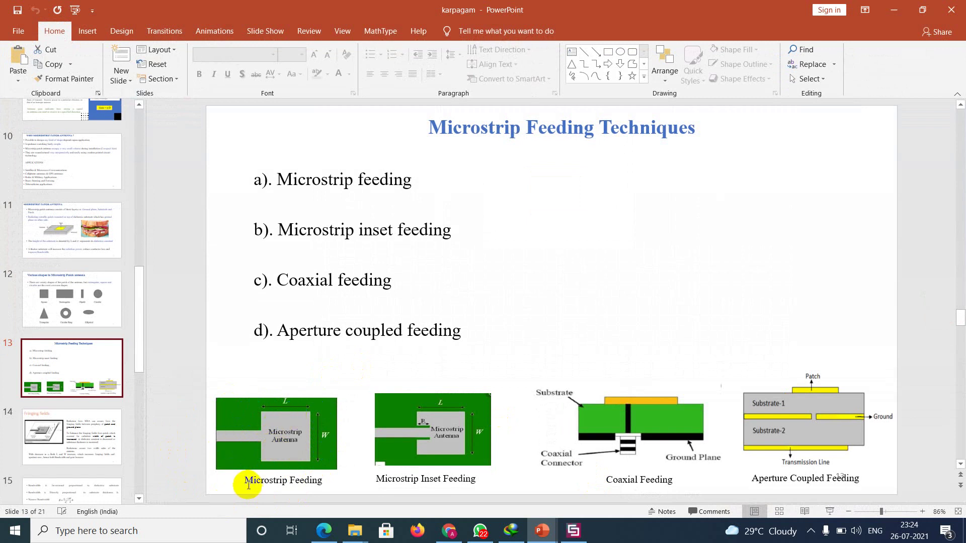
pyautogui.hotkey('alt', 'Tab')
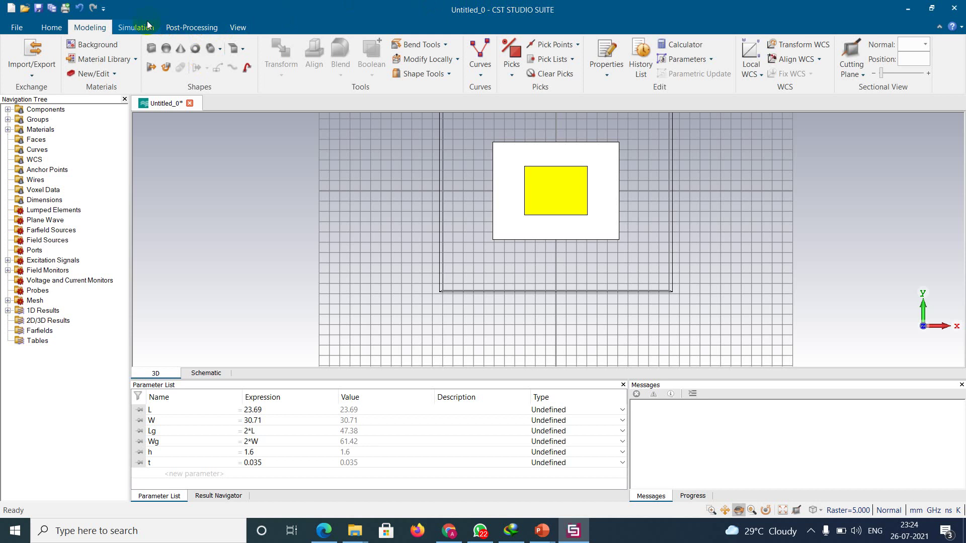
# Step: Run the analytical line impedance calculation macro and choose the Thin Microstrip setup
pyautogui.click(66, 27)
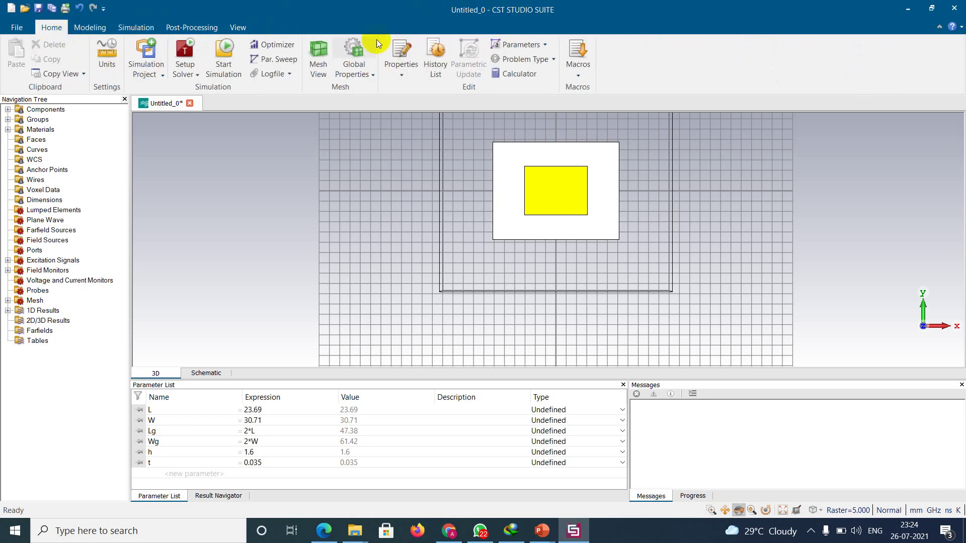
pyautogui.click(583, 78)
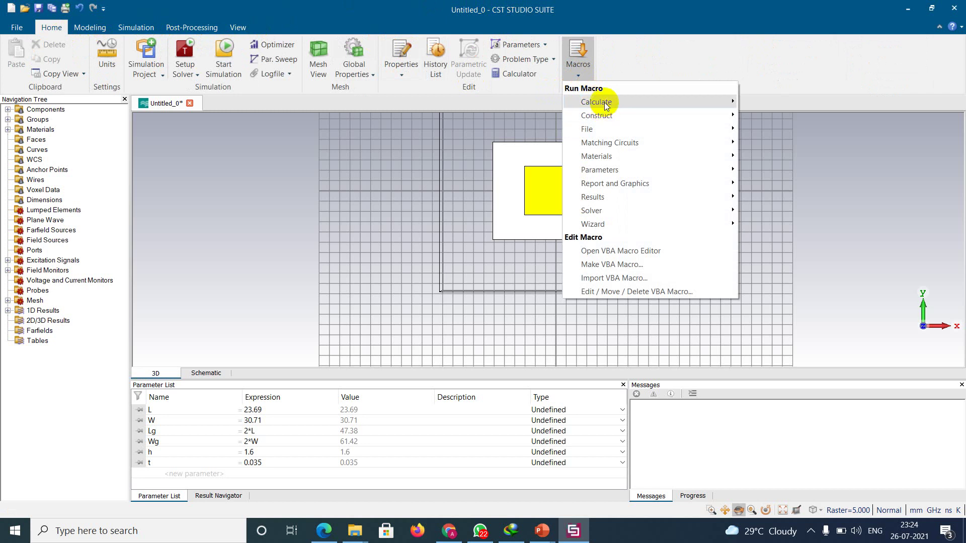
pyautogui.moveTo(606, 106)
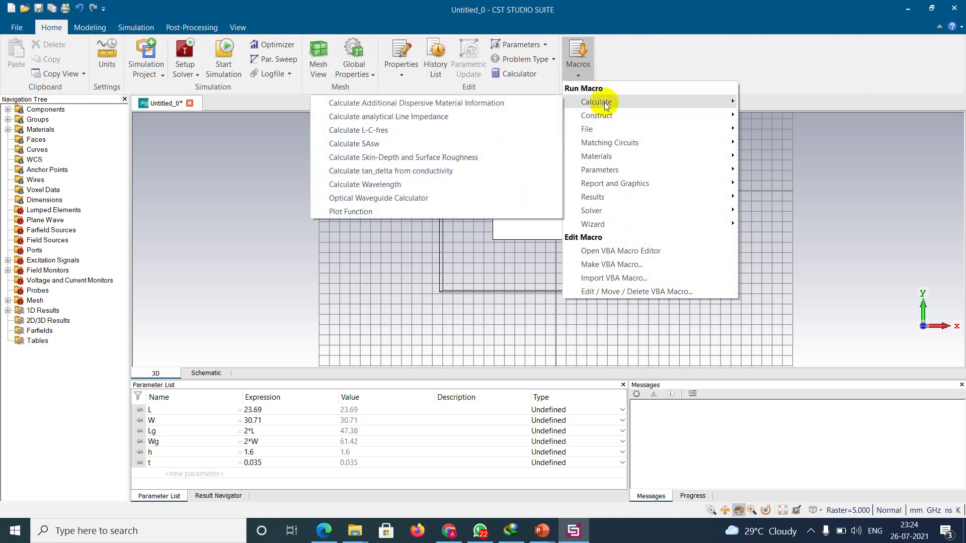
pyautogui.click(482, 117)
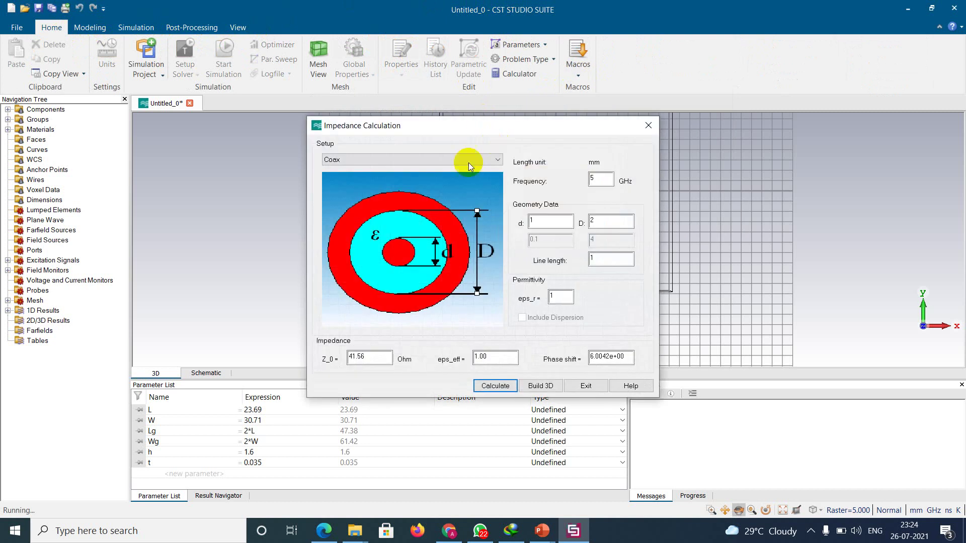
pyautogui.click(466, 160)
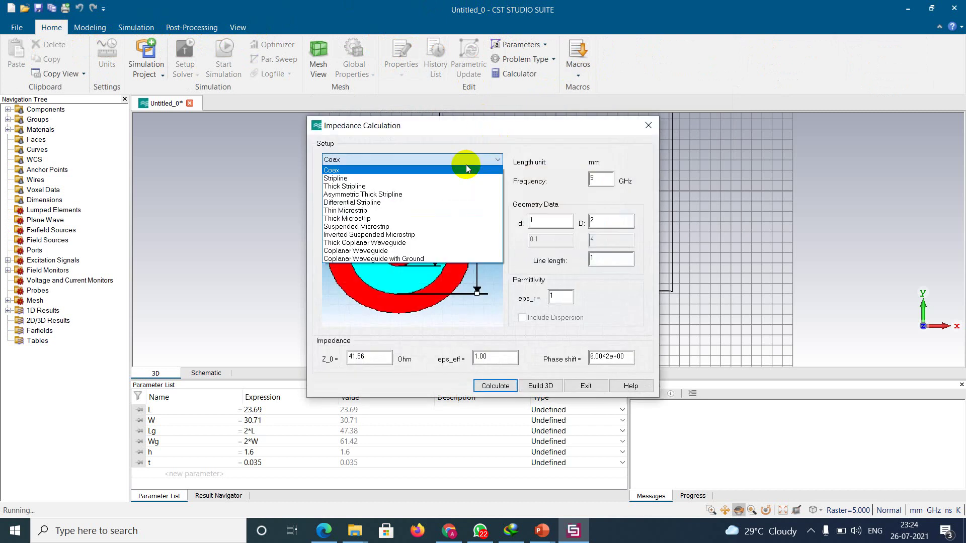
pyautogui.click(432, 210)
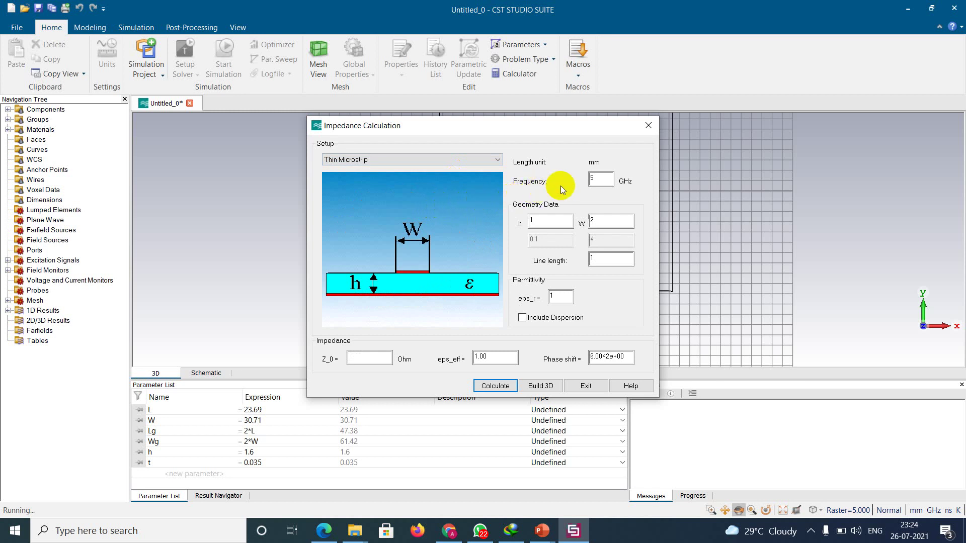
# Step: Calculate the thin microstrip's impedance for a frequency of 3 GHz, h of 1.6 mm and eps_r of 4.3
pyautogui.doubleClick(596, 179)
pyautogui.write('3')
pyautogui.click(556, 220)
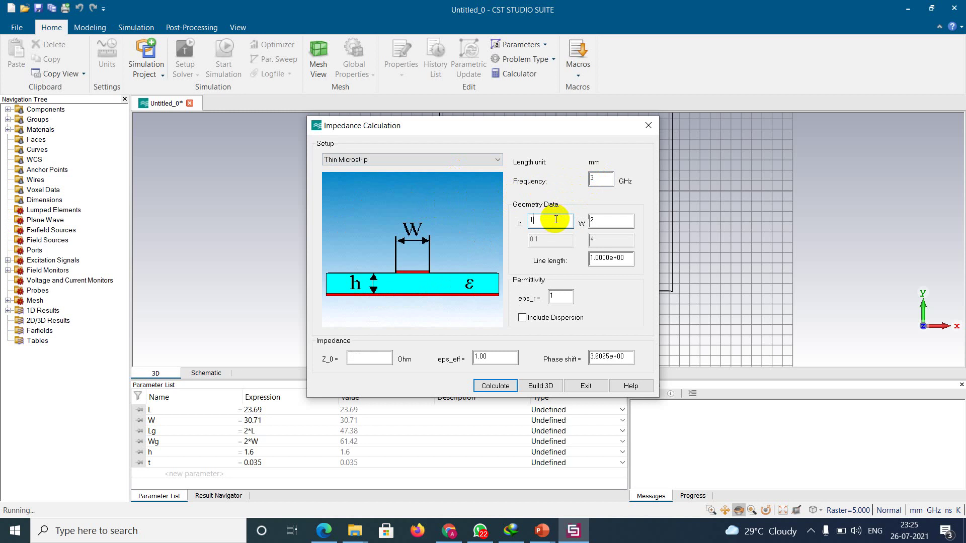
pyautogui.write('.6')
pyautogui.moveTo(561, 296); pyautogui.dragTo(531, 297)
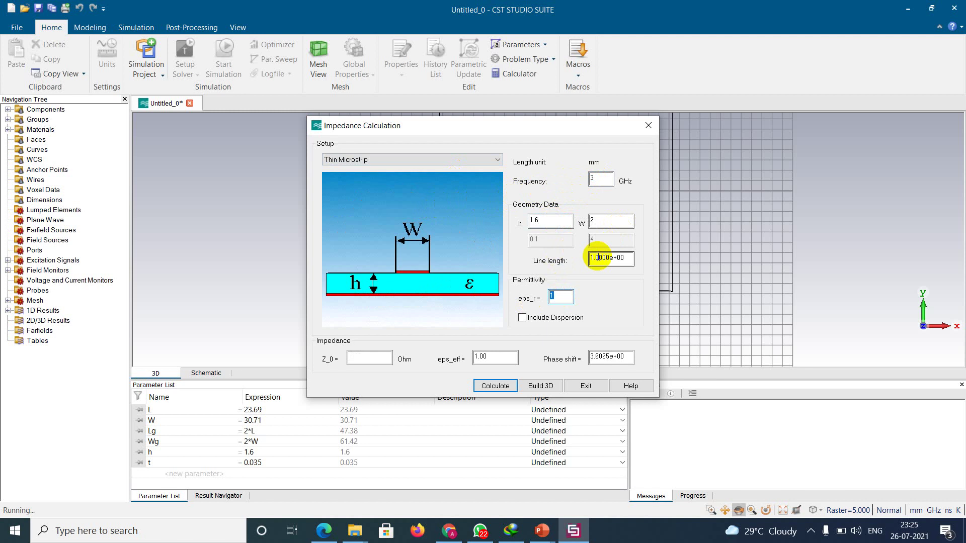
pyautogui.write('4.3')
pyautogui.click(390, 359)
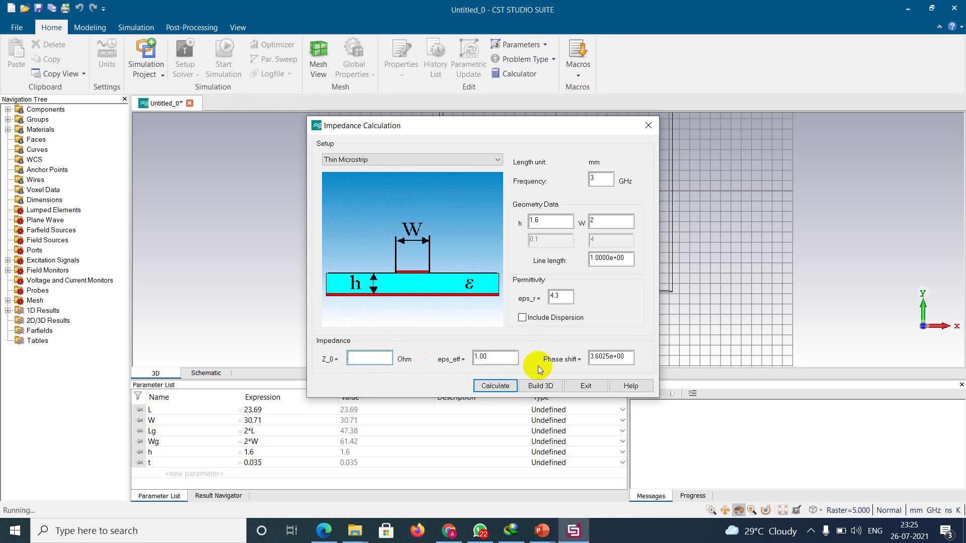
pyautogui.click(506, 389)
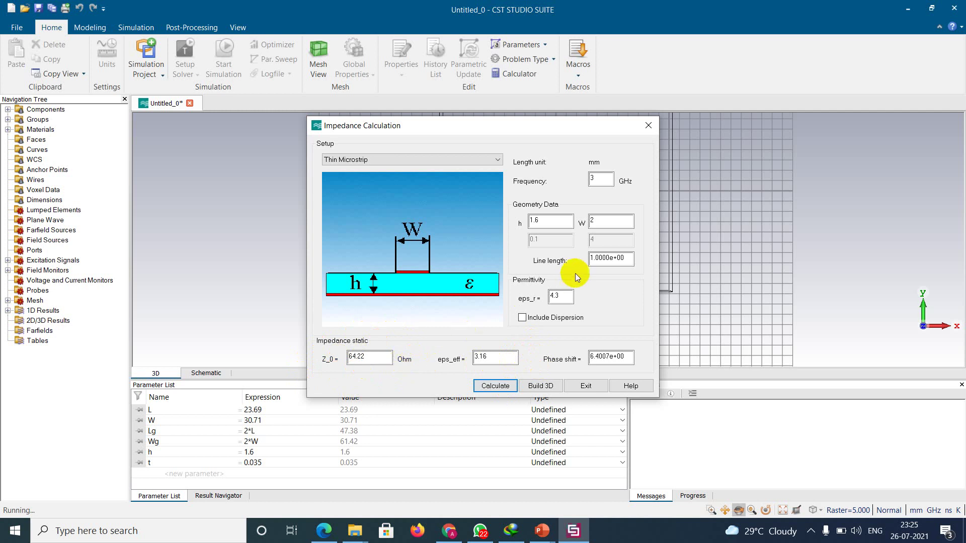
# Step: Recalculate the thin microstrip's impedance with W set to 3 and to 3.1
pyautogui.click(612, 225)
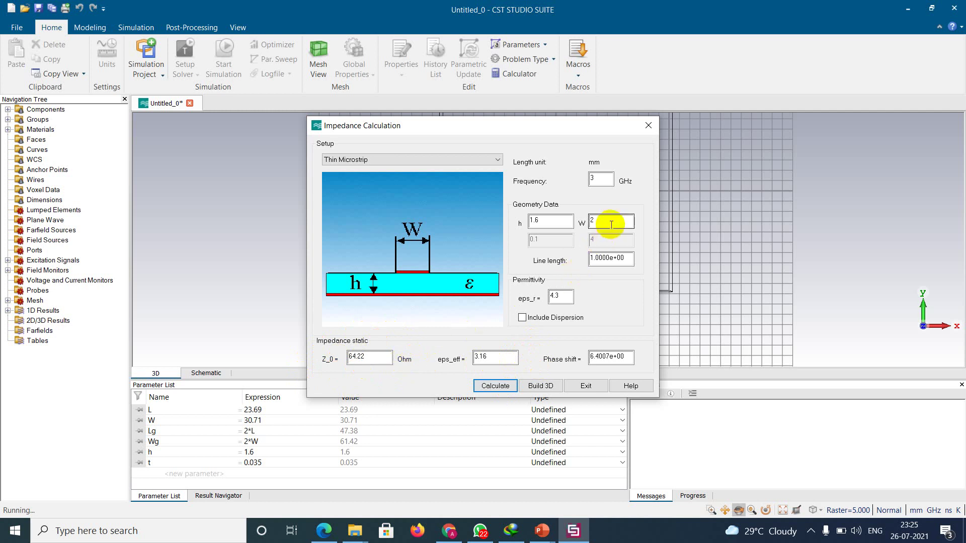
pyautogui.click(611, 224)
pyautogui.write('3')
pyautogui.click(493, 388)
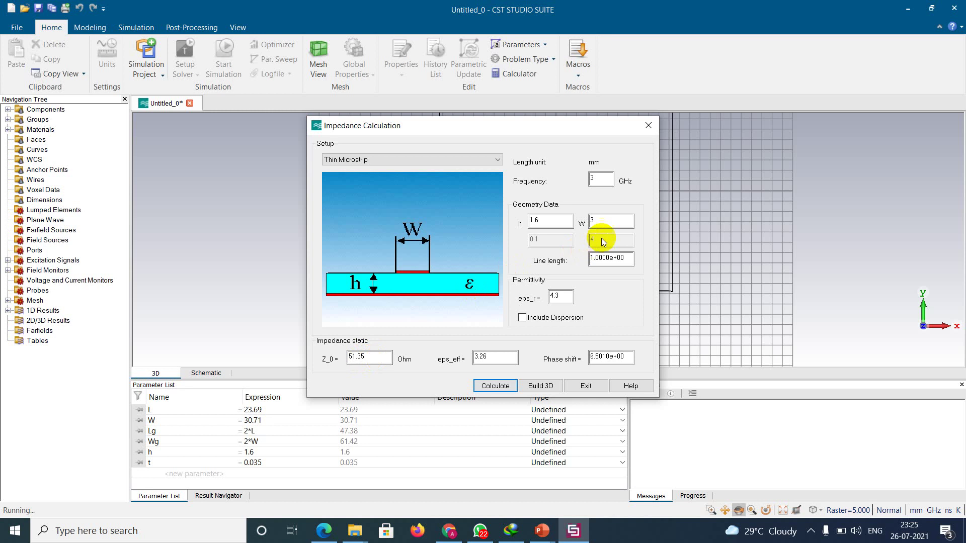
pyautogui.click(617, 222)
pyautogui.write('.0')
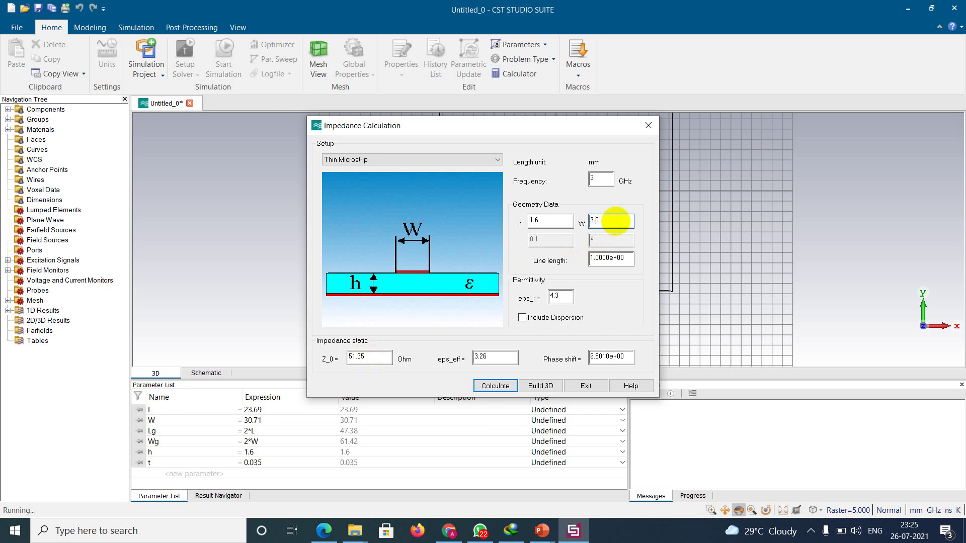
pyautogui.press('BackSpace')
pyautogui.write('1')
pyautogui.click(498, 385)
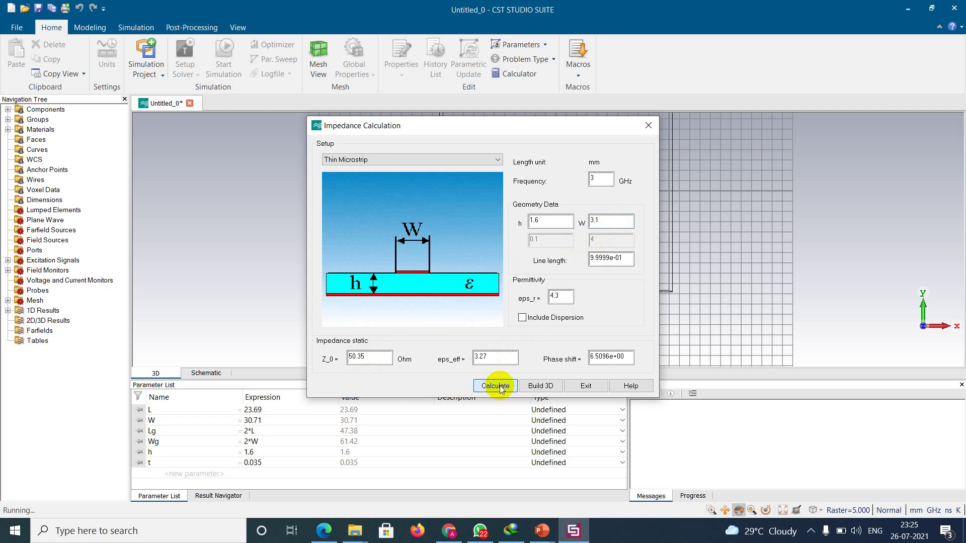
# Step: Refine the microstrip width W to 3.15 and to 3.11, recalculating the line impedance for each value
pyautogui.click(603, 220)
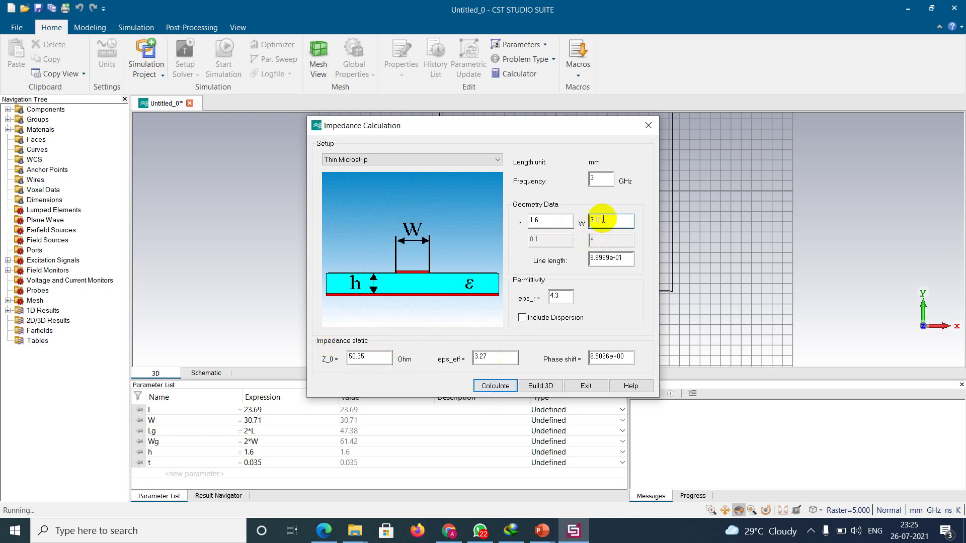
pyautogui.write('5')
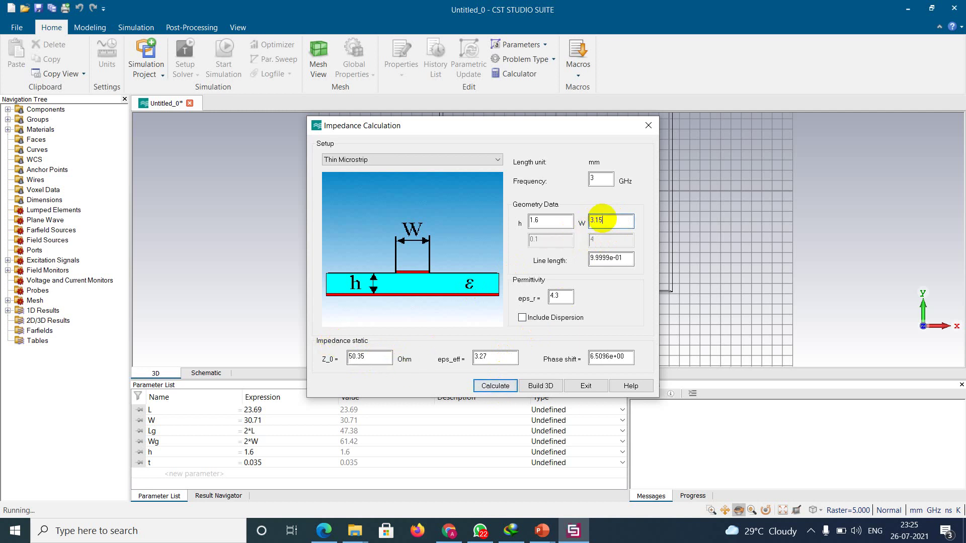
pyautogui.click(495, 386)
pyautogui.click(622, 222)
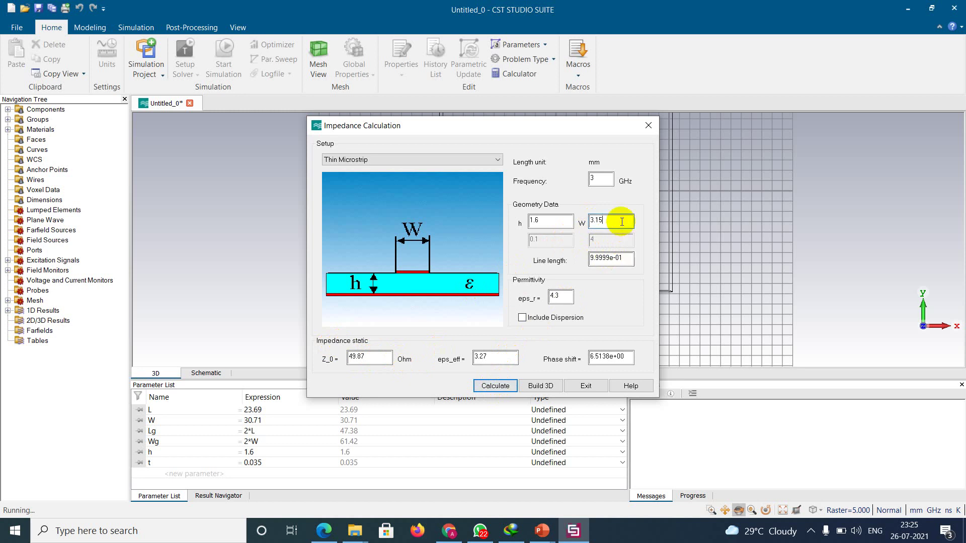
pyautogui.press('BackSpace')
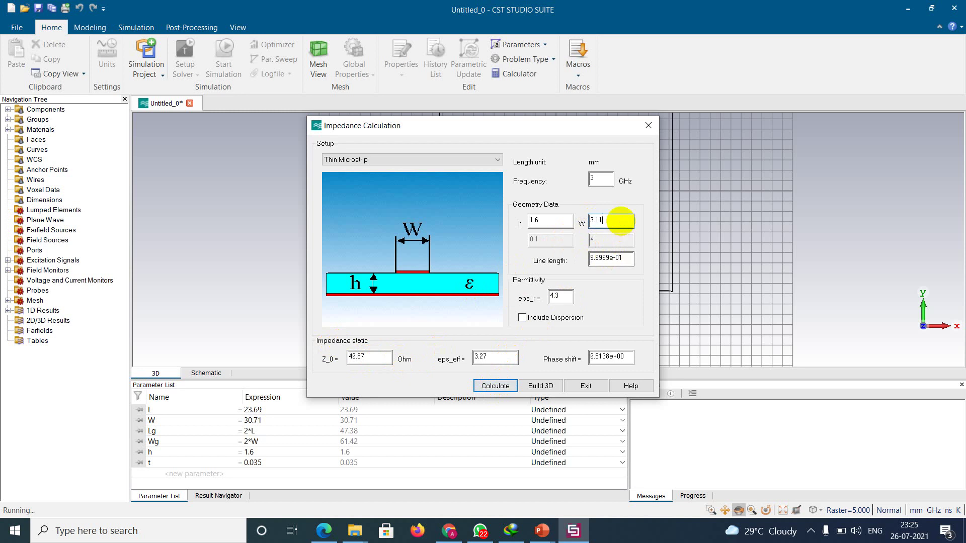
pyautogui.click(495, 385)
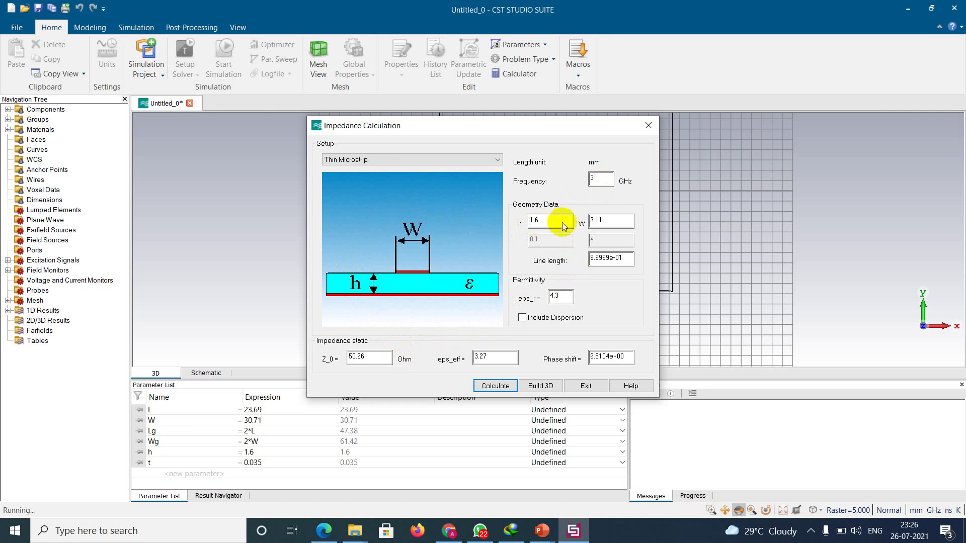
pyautogui.click(491, 386)
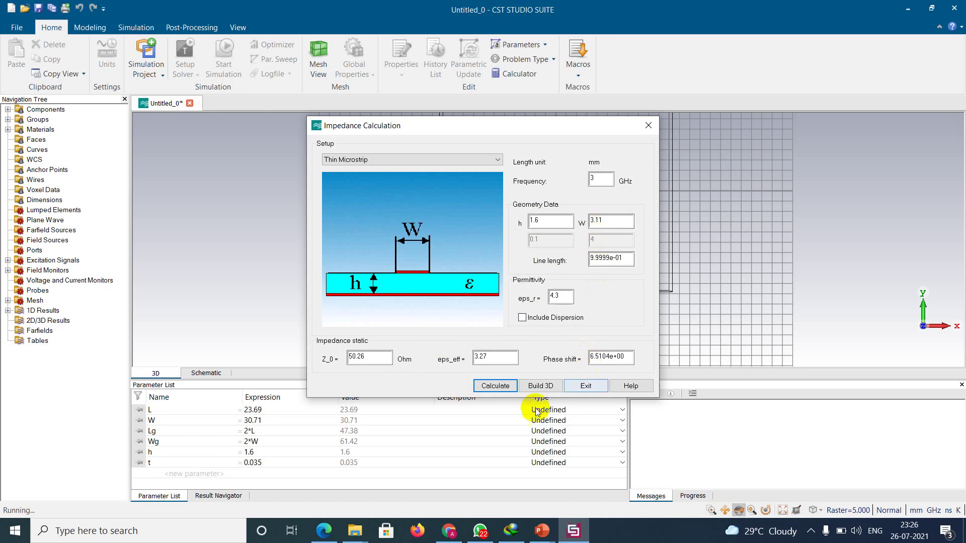
# Step: Exit the impedance calculation and add a parameter wf with the expression 3.11
pyautogui.click(187, 475)
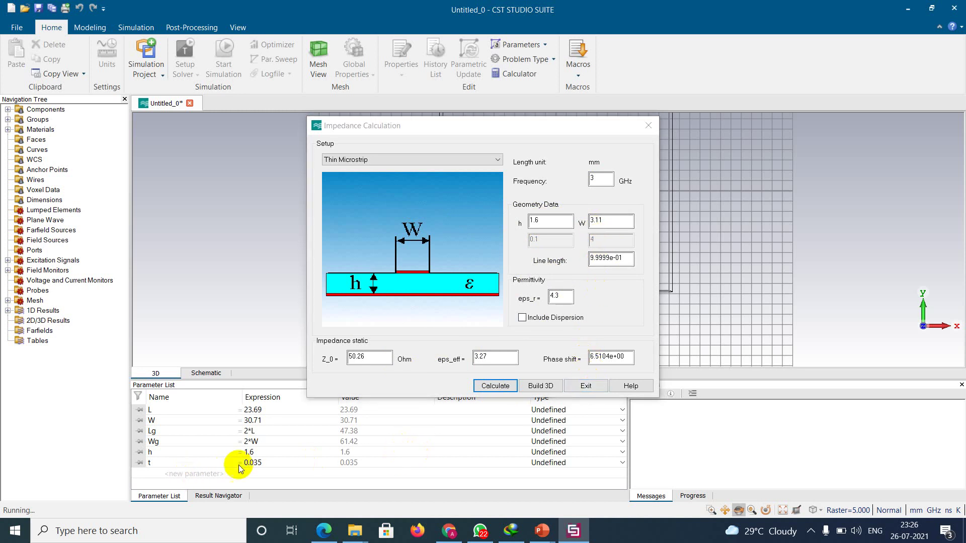
pyautogui.click(586, 385)
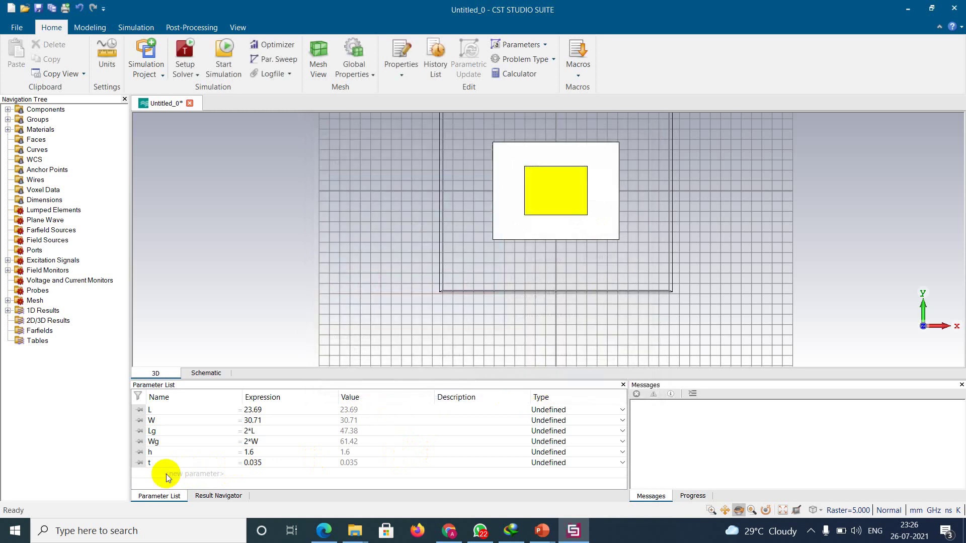
pyautogui.click(168, 476)
pyautogui.write('wf')
pyautogui.press('Tab')
pyautogui.write('3.11')
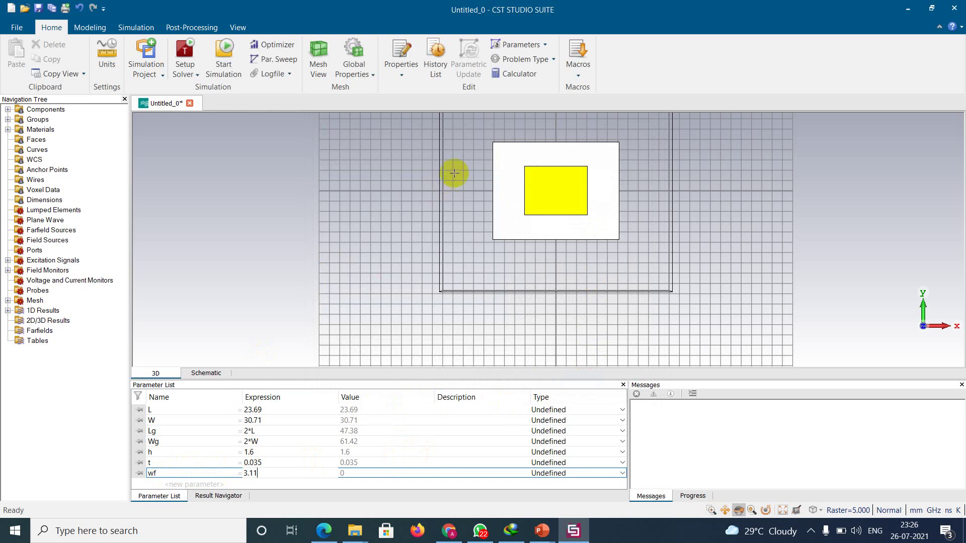
pyautogui.press('Tab')
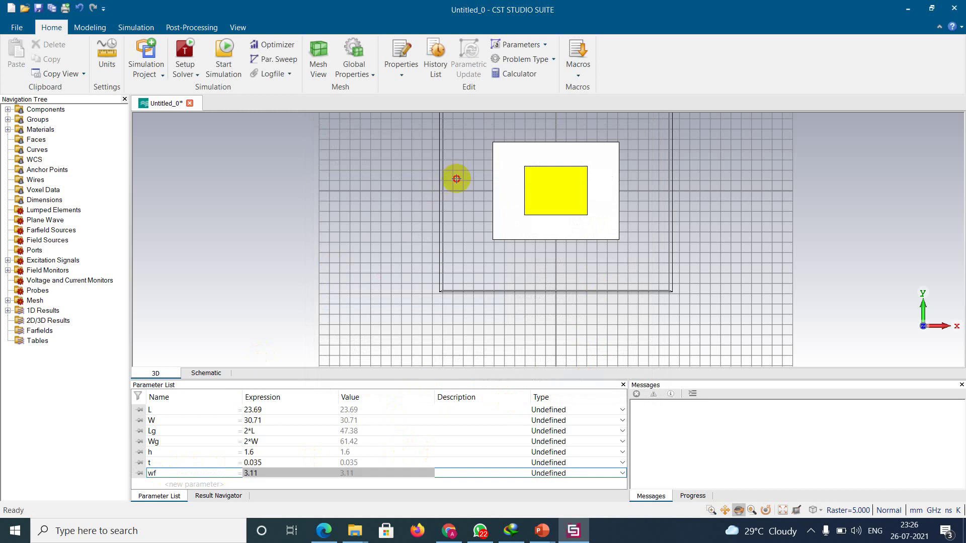
# Step: Start a new brick named feedline with Xmin -Wf/2 and Xmax wf/2
pyautogui.click(90, 27)
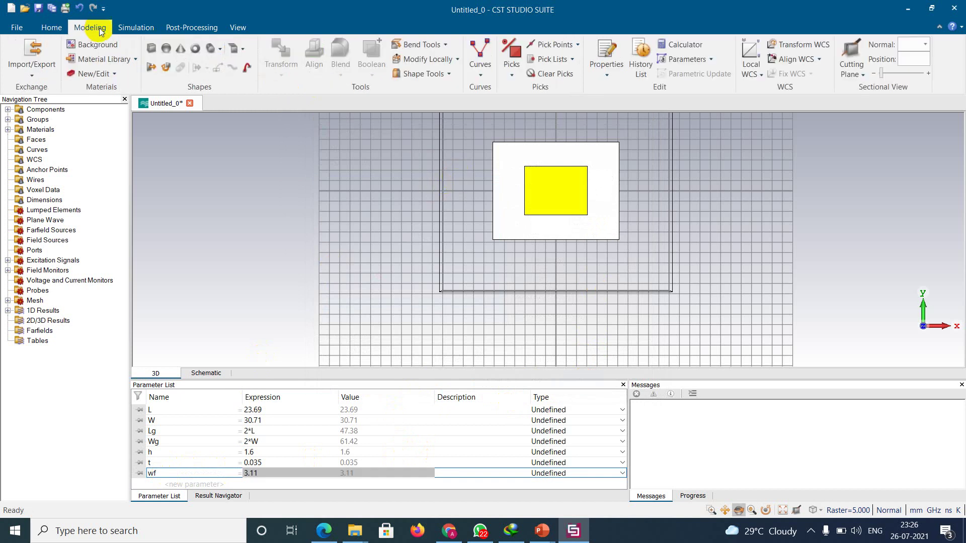
pyautogui.click(151, 49)
pyautogui.press('Escape')
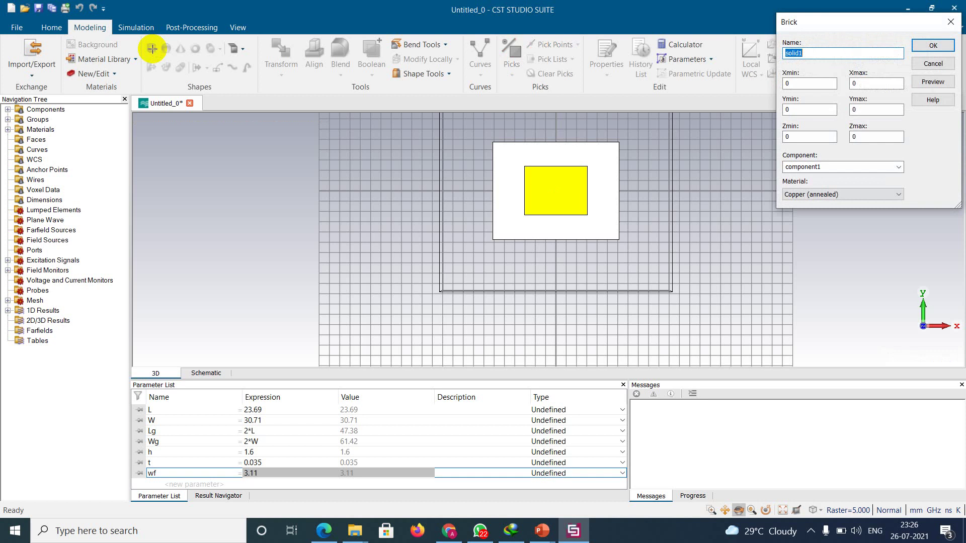
pyautogui.write('fed')
pyautogui.write('d')
pyautogui.write('line')
pyautogui.press('Tab')
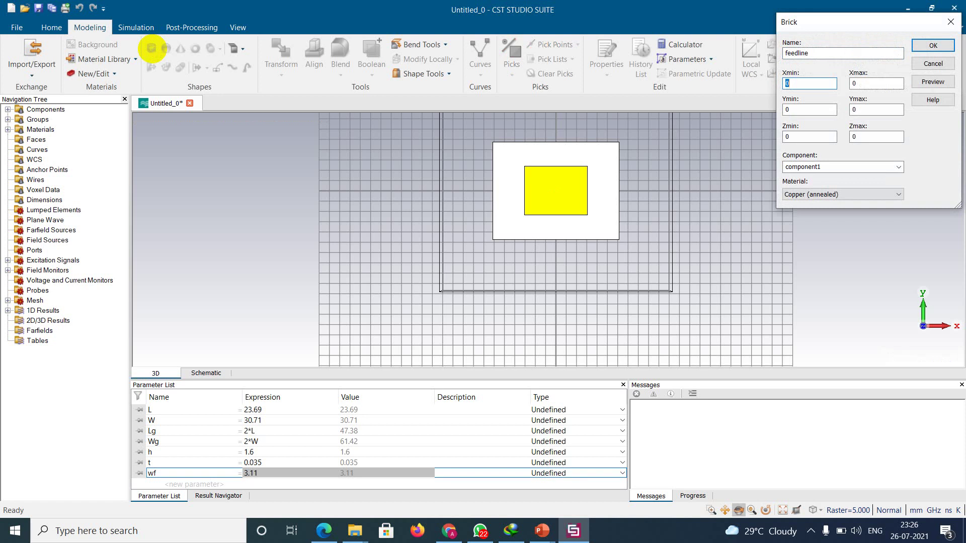
pyautogui.write('-Wf/2')
pyautogui.press('Tab')
pyautogui.write('wf/2')
pyautogui.press('Tab')
# Step: Set the feedline brick's Y range from -Lg/2 to -L/2 and its Z range from t+h to t+h+t
pyautogui.write('-')
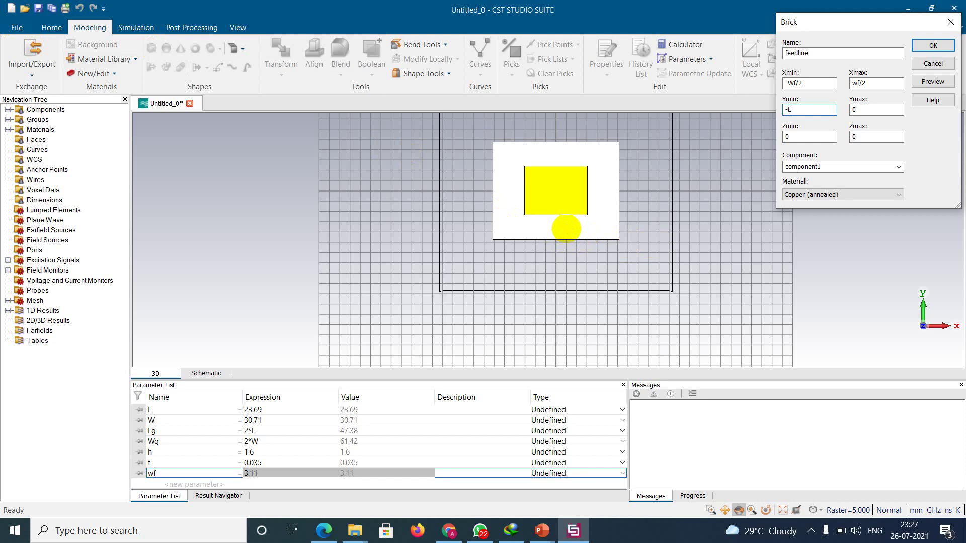
pyautogui.write('Lg/2')
pyautogui.press('Tab')
pyautogui.write('-L/2')
pyautogui.press('Tab')
pyautogui.write('t')
pyautogui.press('Tab')
pyautogui.write('t+h+t')
# Step: Preview the feedline brick and create it in Copper (annealed)
pyautogui.click(938, 81)
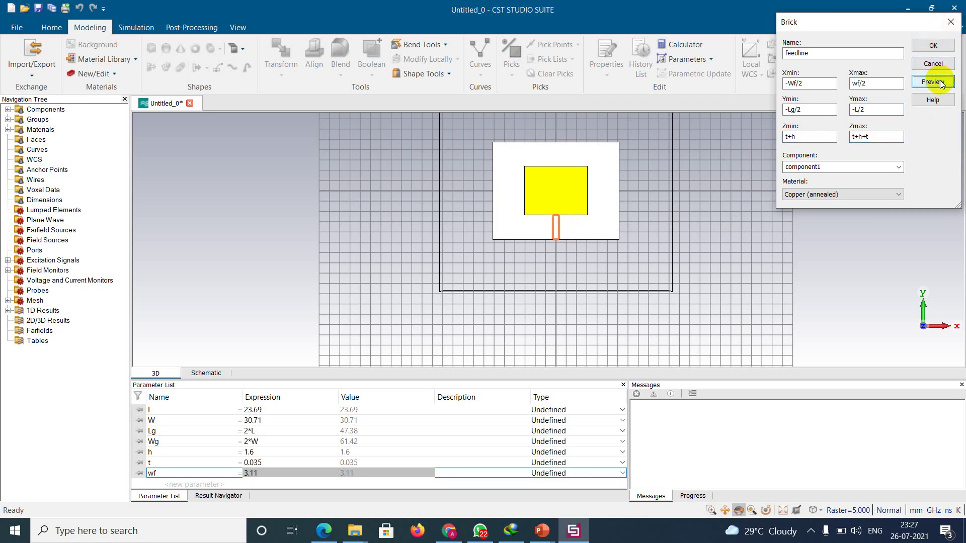
pyautogui.scroll(3, 593, 161)
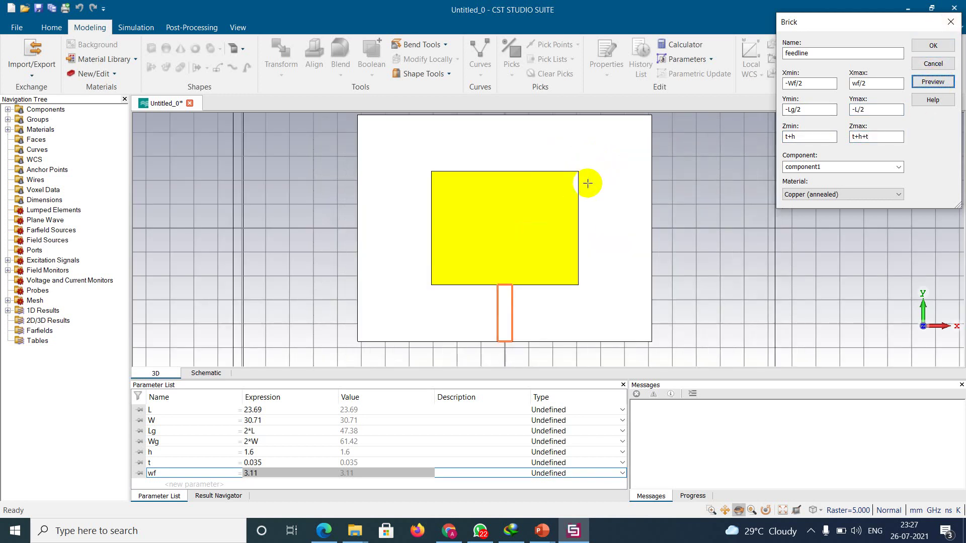
pyautogui.click(932, 46)
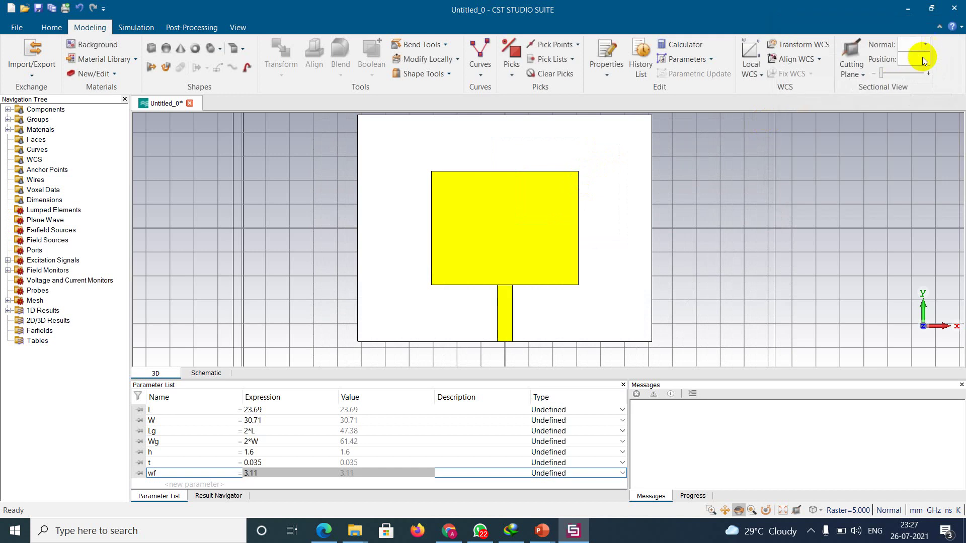
# Step: Pick the thin end face of the feed line at the substrate's edge
pyautogui.moveTo(524, 293); pyautogui.dragTo(524, 149)
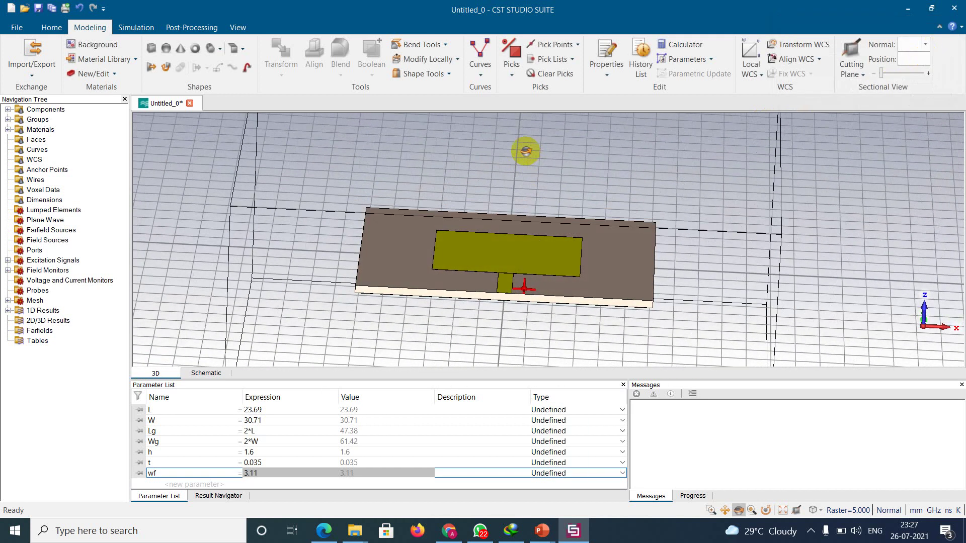
pyautogui.scroll(3, 500, 293)
pyautogui.scroll(5, 509, 300)
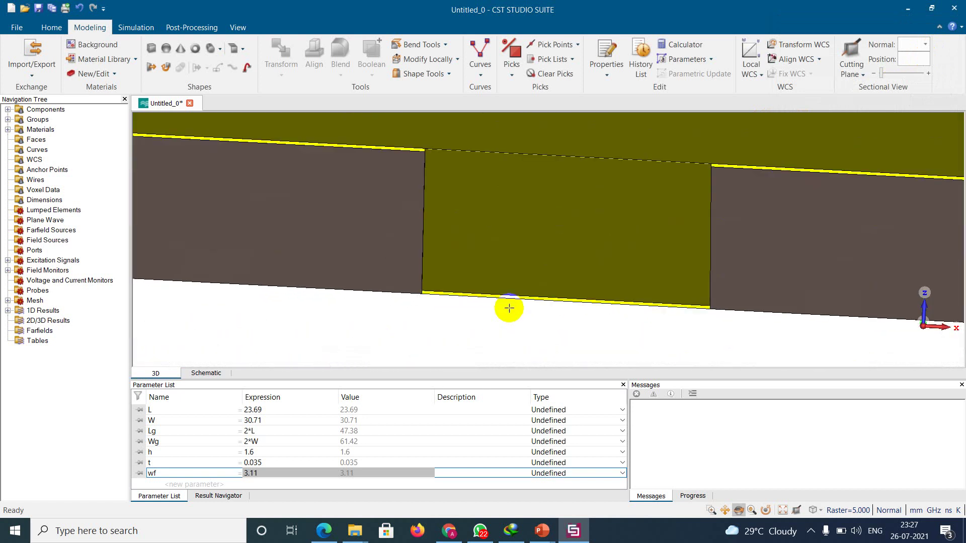
pyautogui.click(512, 75)
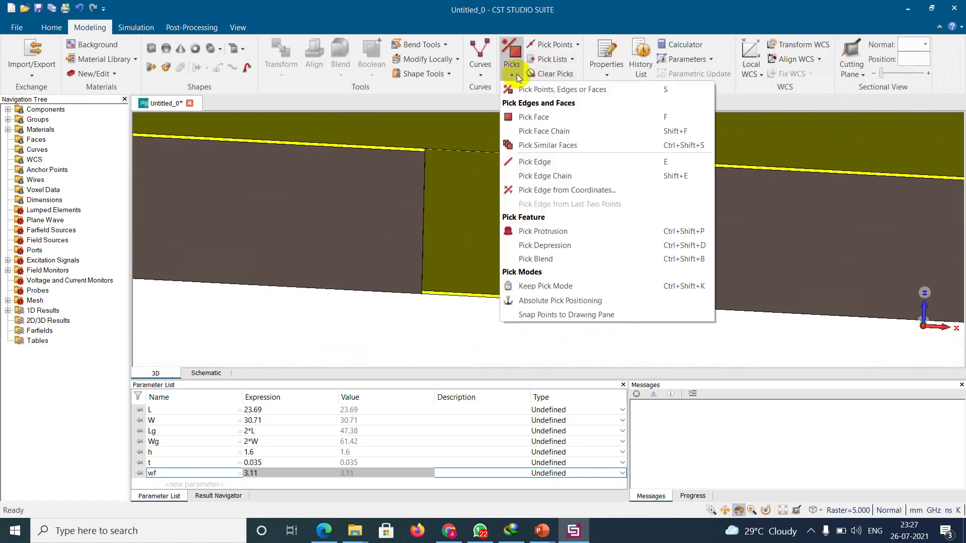
pyautogui.click(540, 116)
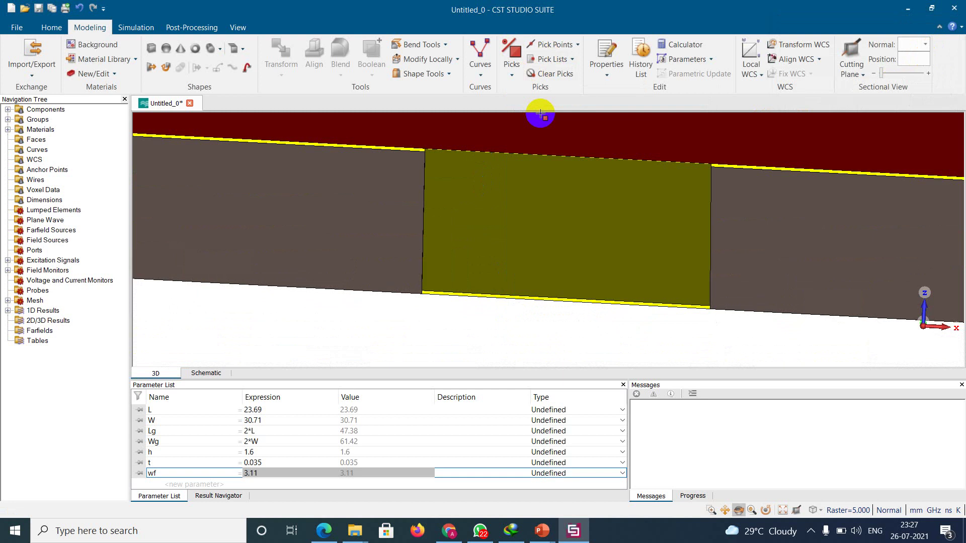
pyautogui.click(512, 299)
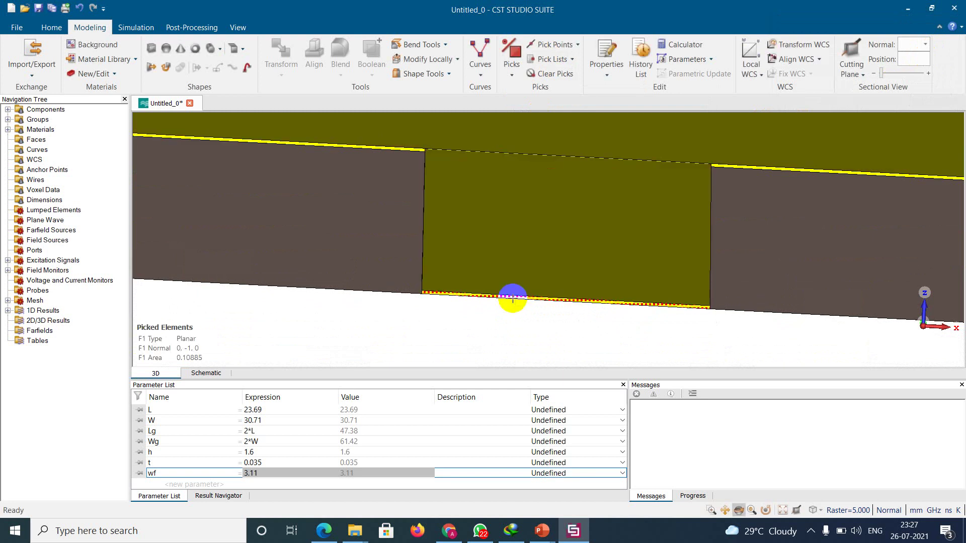
pyautogui.scroll(3, 425, 277)
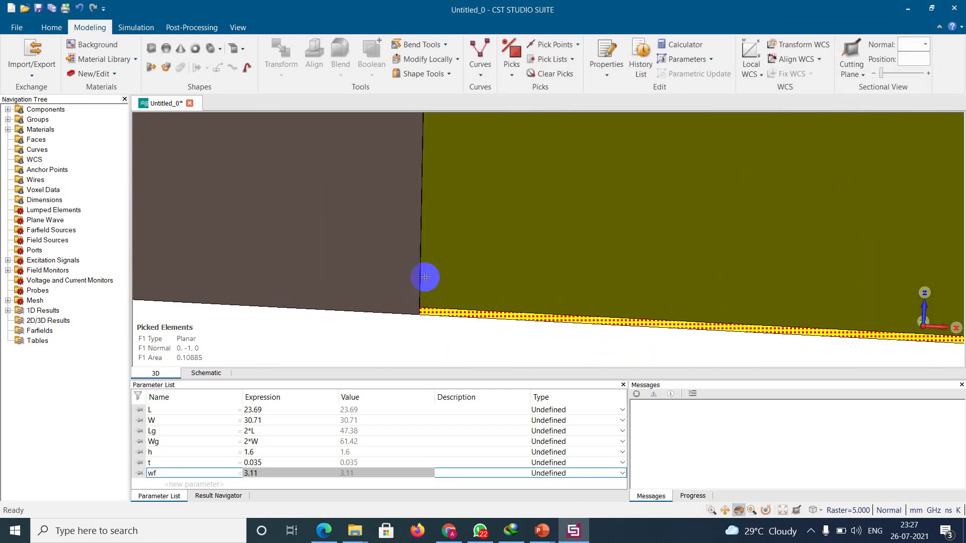
pyautogui.scroll(1, 443, 299)
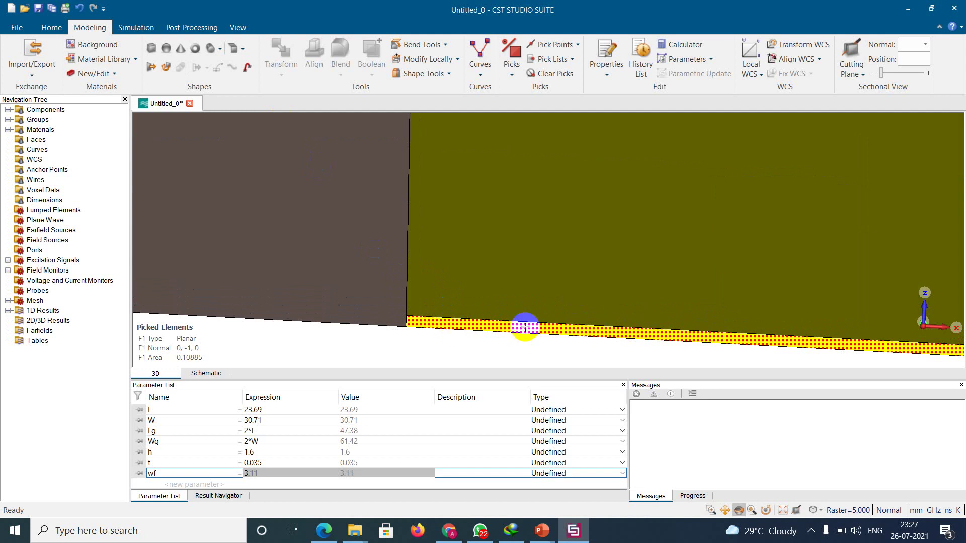
pyautogui.scroll(-2, 500, 324)
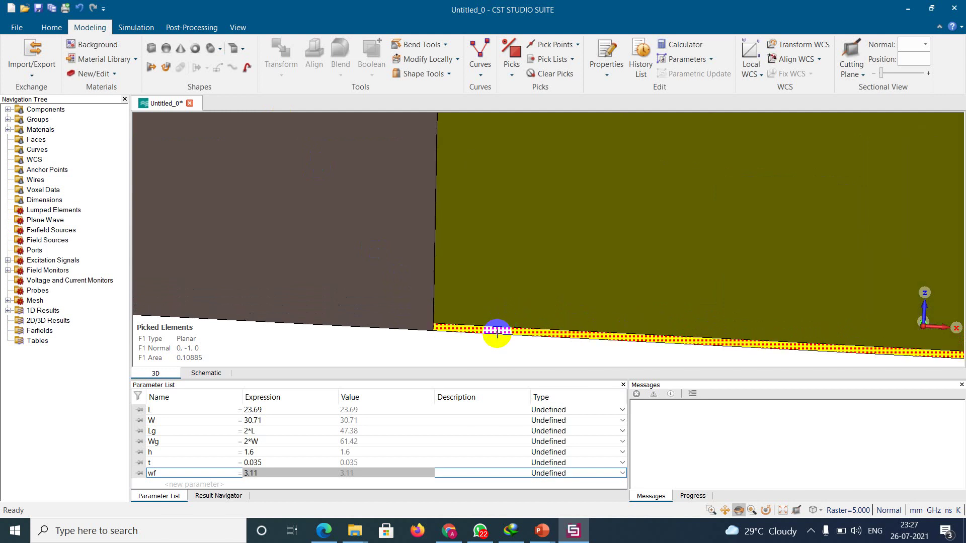
pyautogui.scroll(-3, 496, 332)
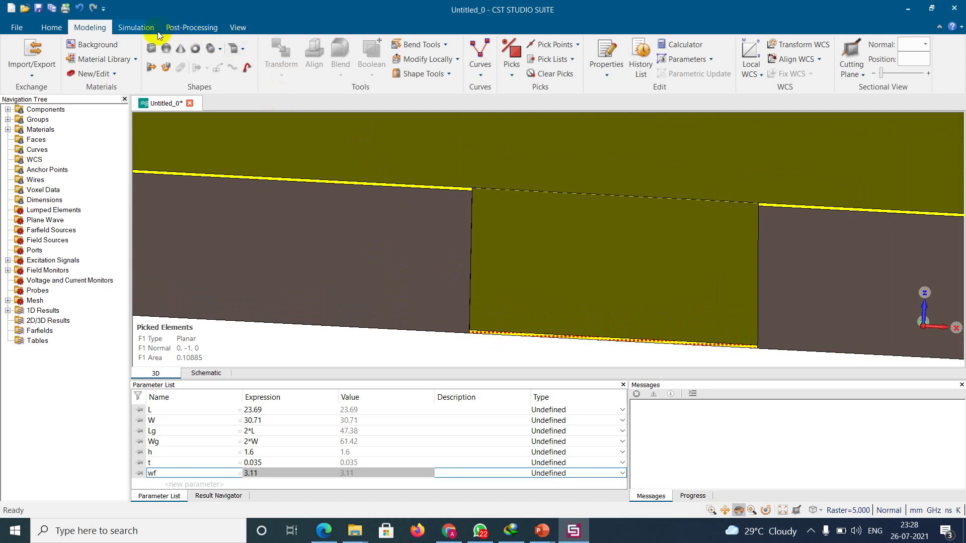
# Step: Launch the Solver ports macro that calculates the port extension coefficient
pyautogui.click(52, 27)
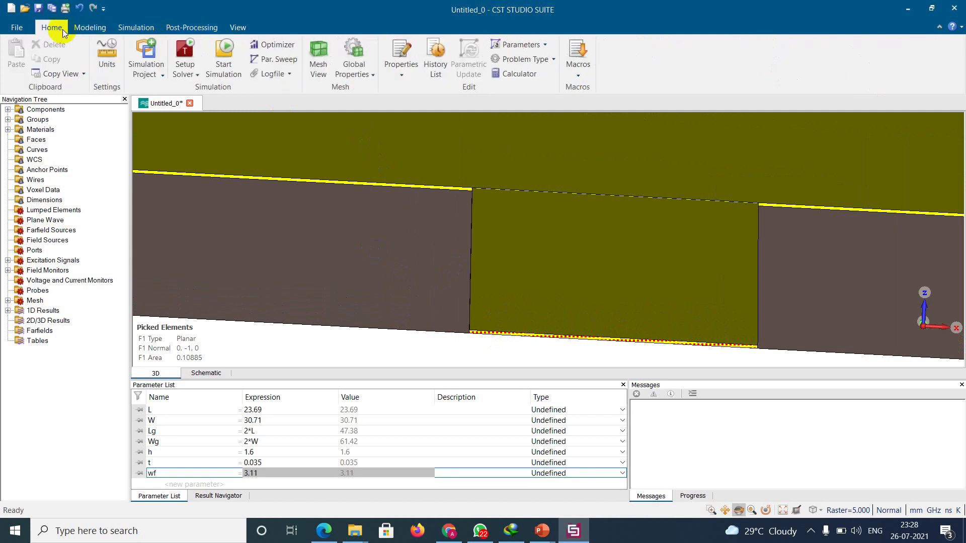
pyautogui.click(578, 79)
pyautogui.moveTo(611, 116)
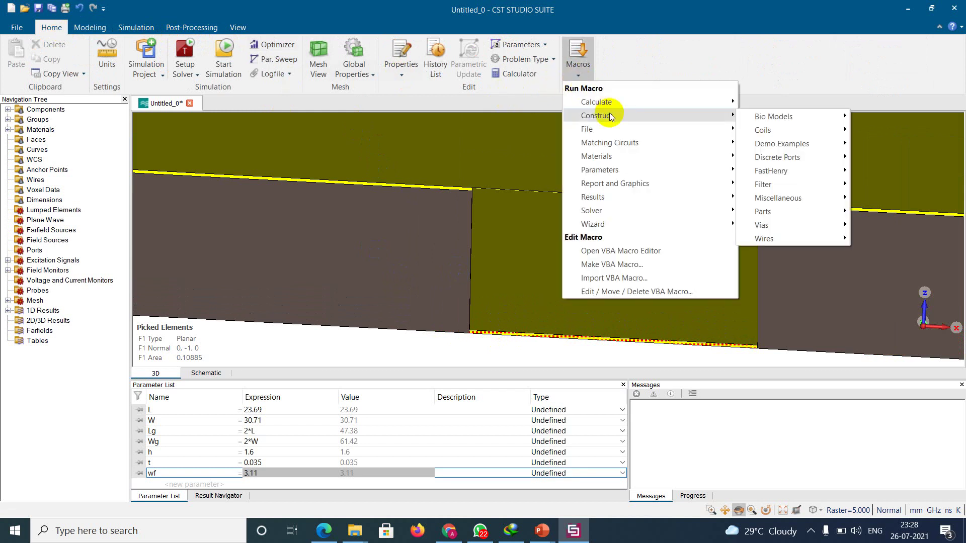
pyautogui.moveTo(639, 209)
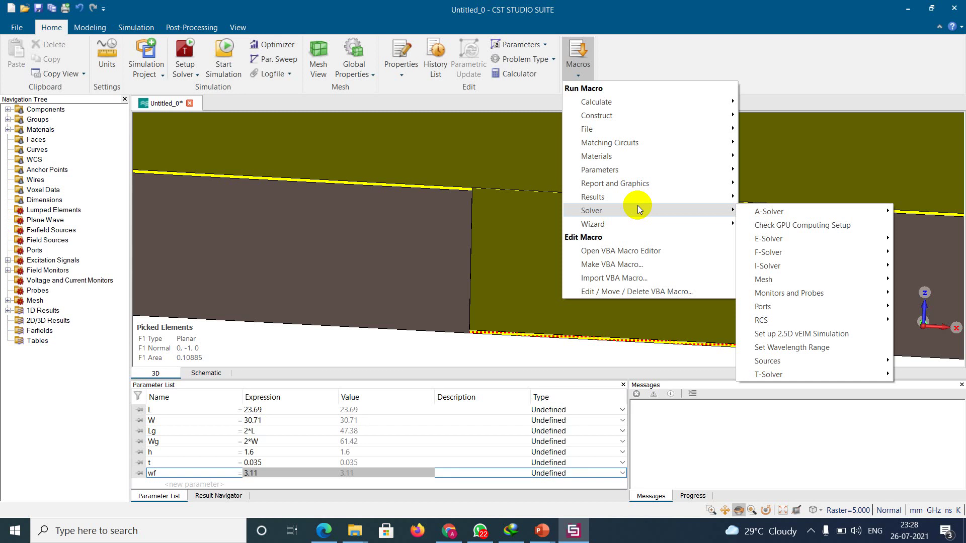
pyautogui.moveTo(842, 314)
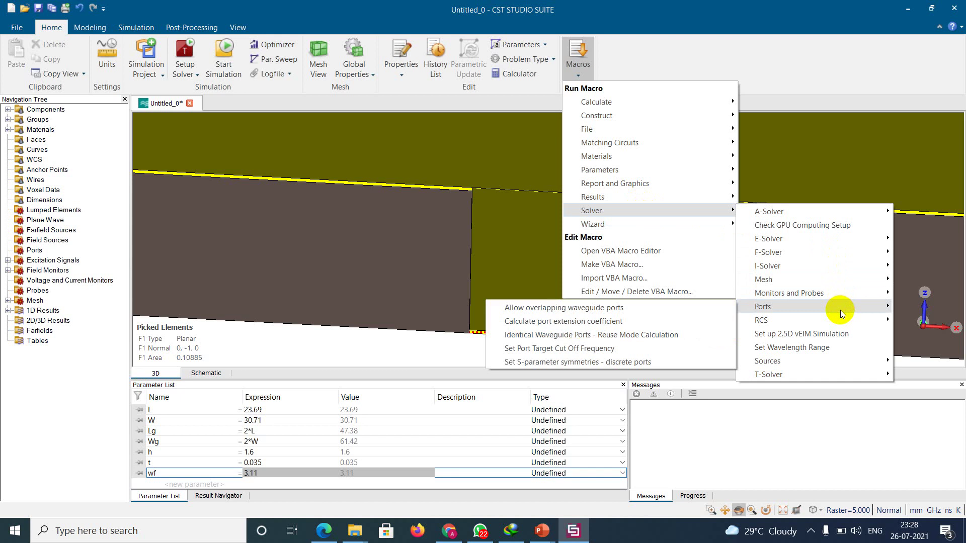
pyautogui.click(616, 325)
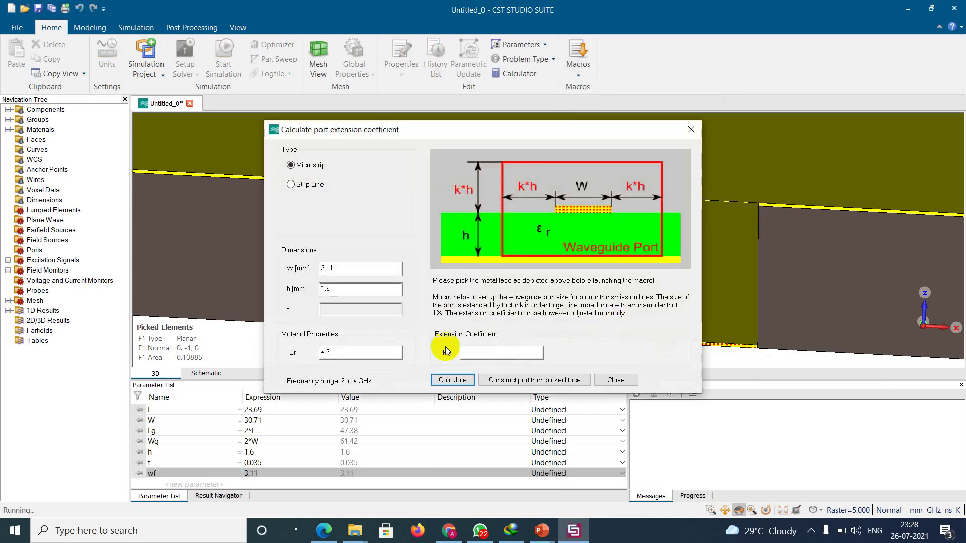
# Step: Calculate the microstrip port's extension coefficient and construct the waveguide port from the picked feed line face
pyautogui.click(464, 380)
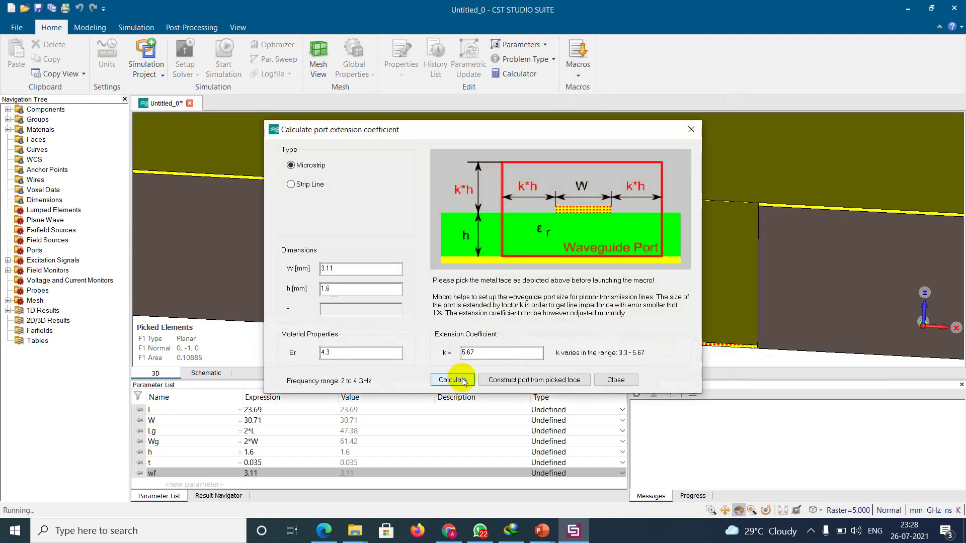
pyautogui.click(491, 380)
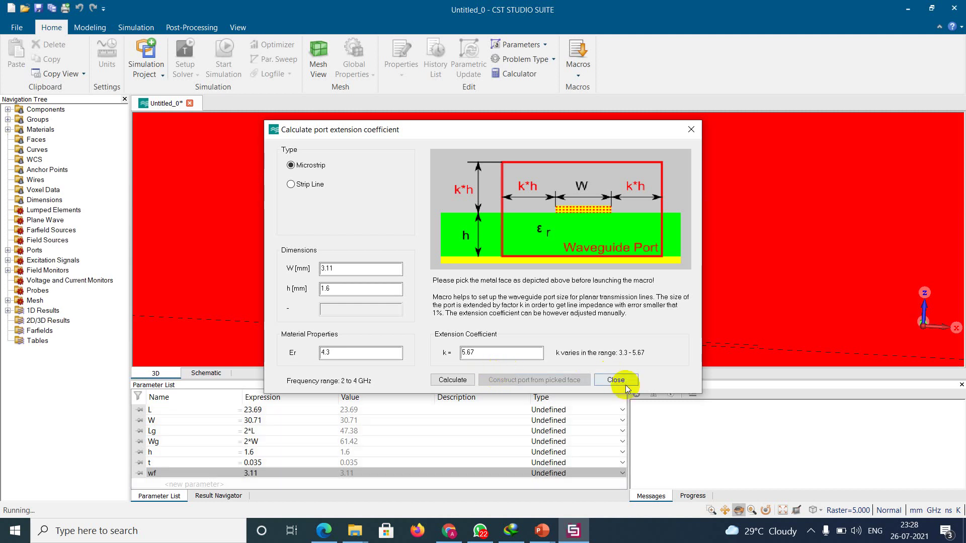
pyautogui.click(623, 383)
pyautogui.moveTo(650, 263); pyautogui.dragTo(655, 358)
pyautogui.press('space')
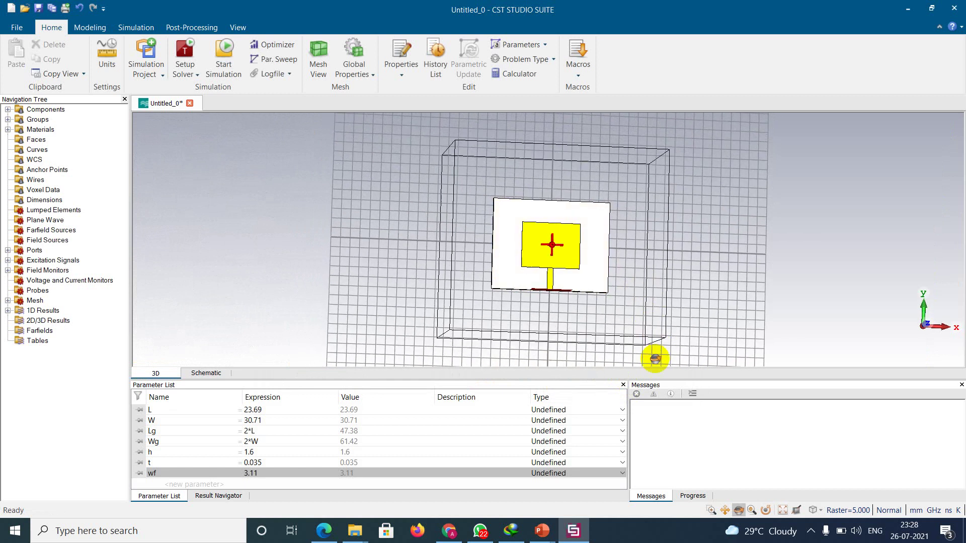
pyautogui.scroll(5, 586, 274)
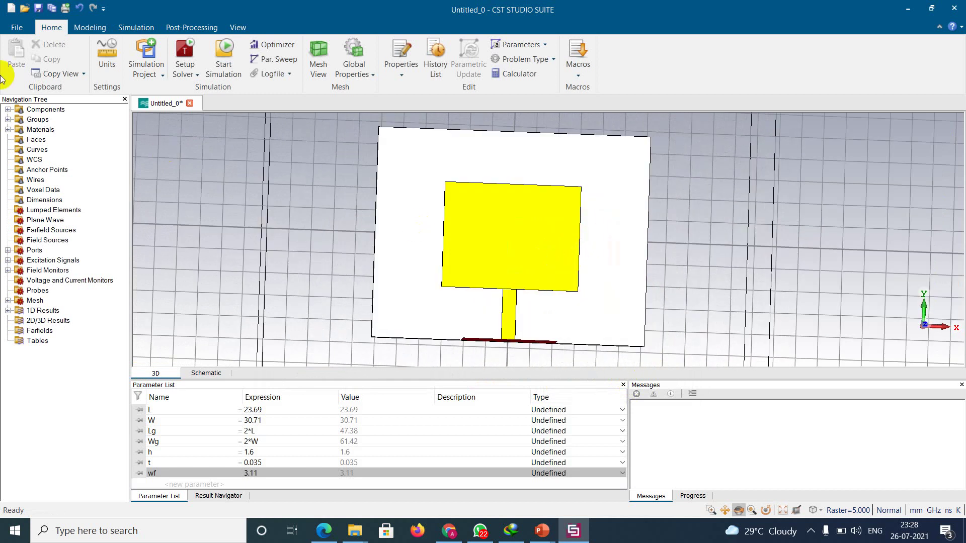
# Step: Merge the feedline into the Patch solid with a Boolean Add
pyautogui.click(9, 110)
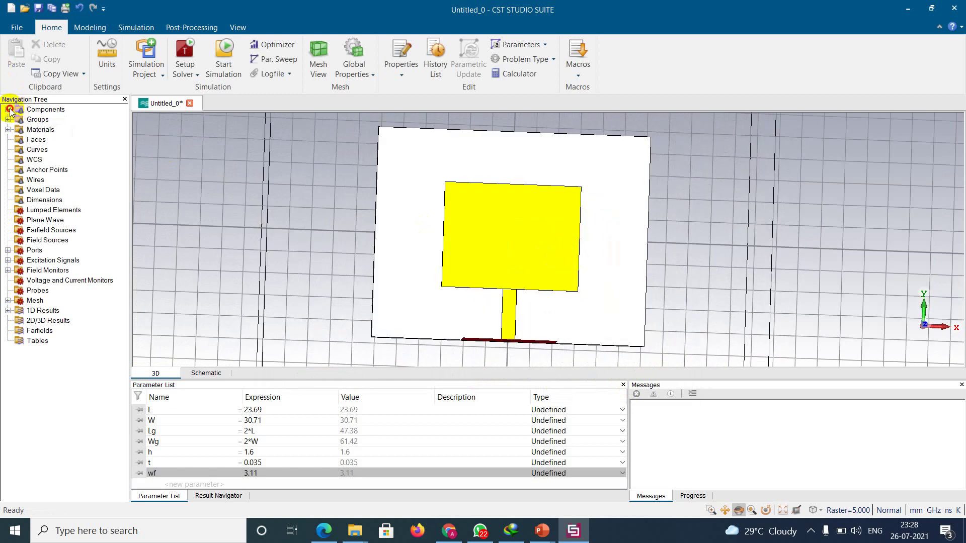
pyautogui.click(19, 120)
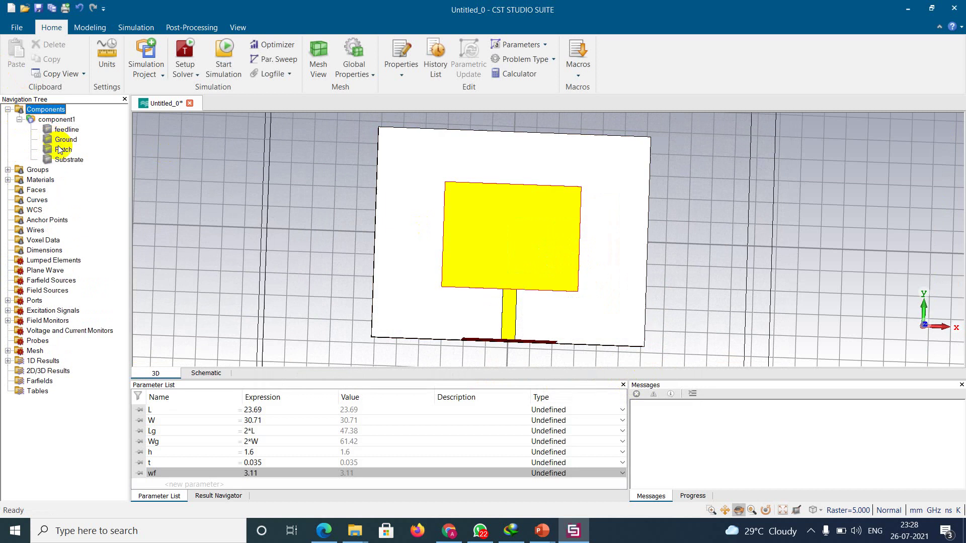
pyautogui.moveTo(61, 152)
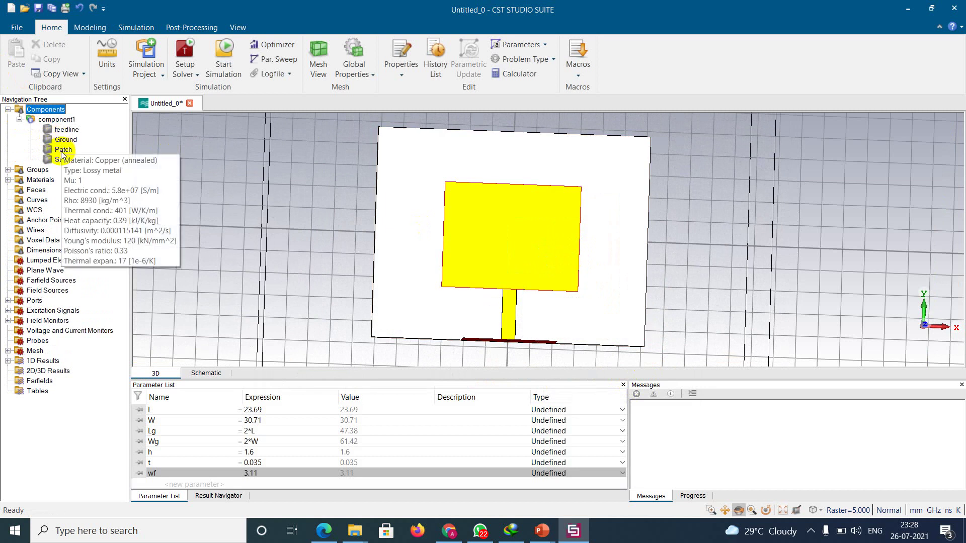
pyautogui.click(62, 150)
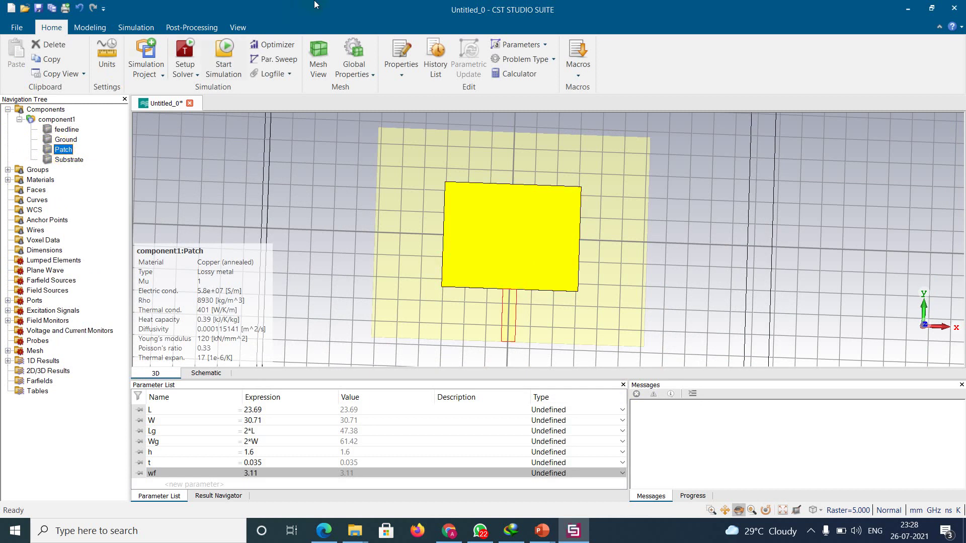
pyautogui.click(191, 32)
pyautogui.click(136, 28)
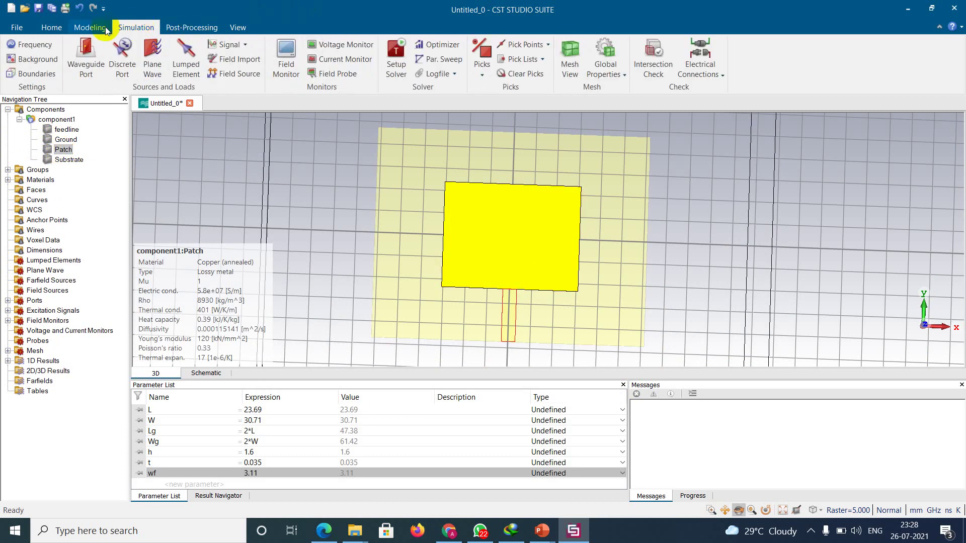
pyautogui.click(91, 27)
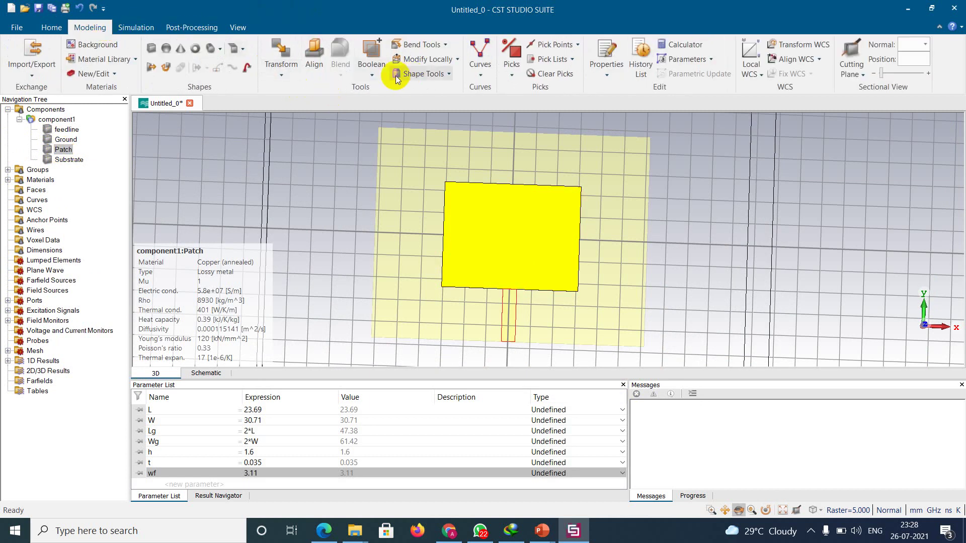
pyautogui.click(372, 77)
pyautogui.click(379, 102)
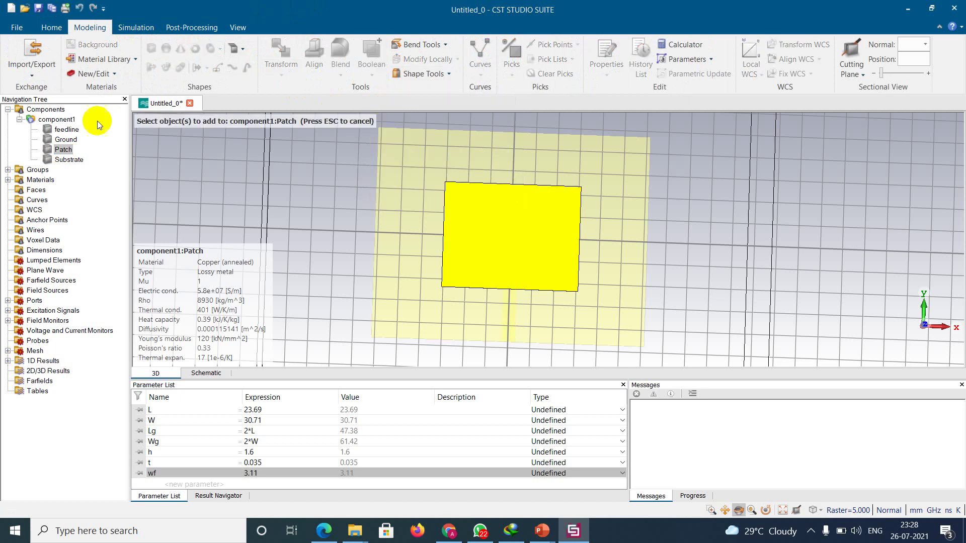
pyautogui.click(68, 130)
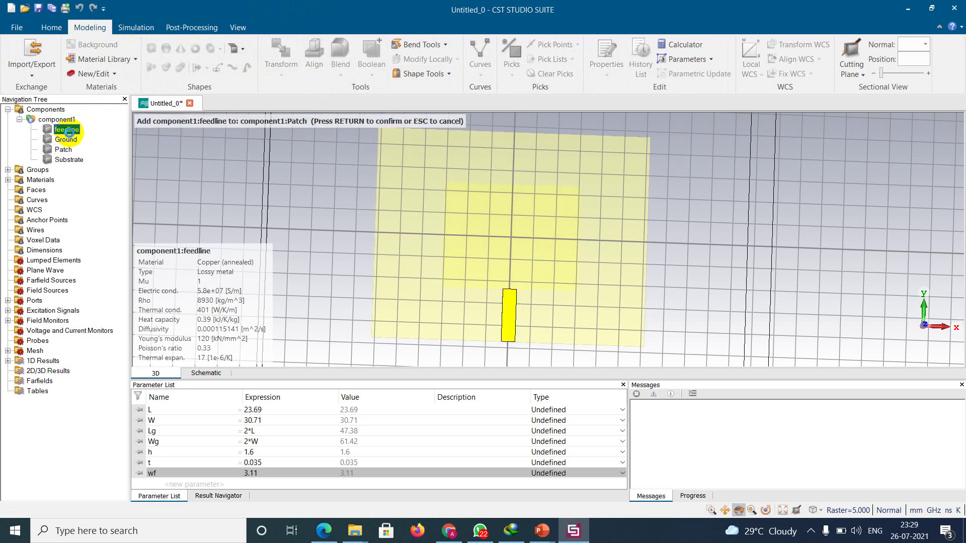
pyautogui.press('Return')
# Step: Highlight port1 to examine its placement at the feed line's end, and show all components again
pyautogui.moveTo(578, 331); pyautogui.dragTo(586, 194)
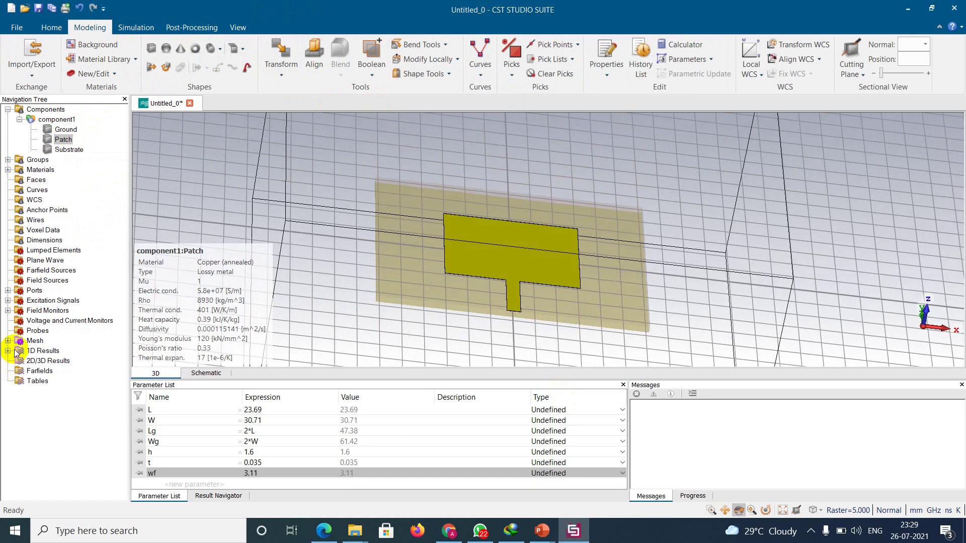
pyautogui.click(7, 290)
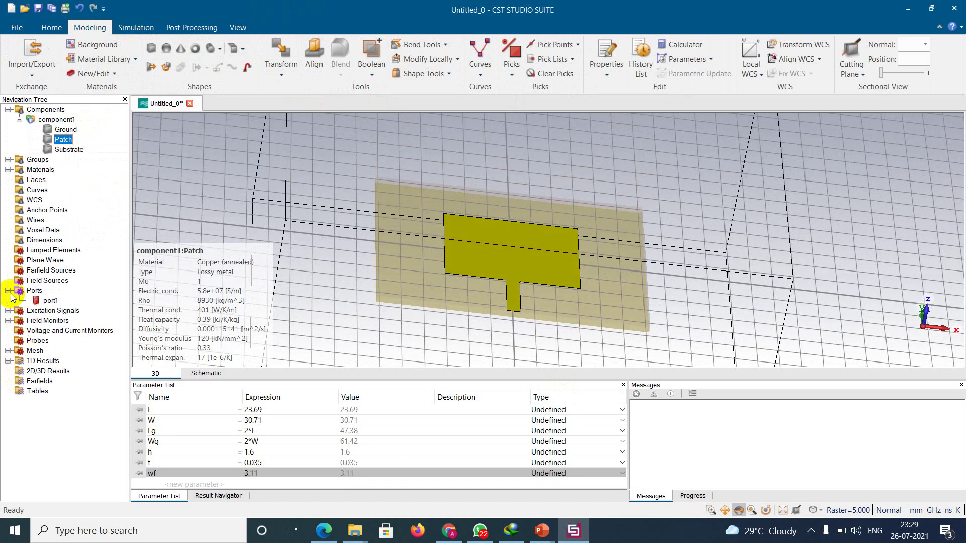
pyautogui.click(50, 300)
pyautogui.moveTo(497, 225); pyautogui.dragTo(507, 241)
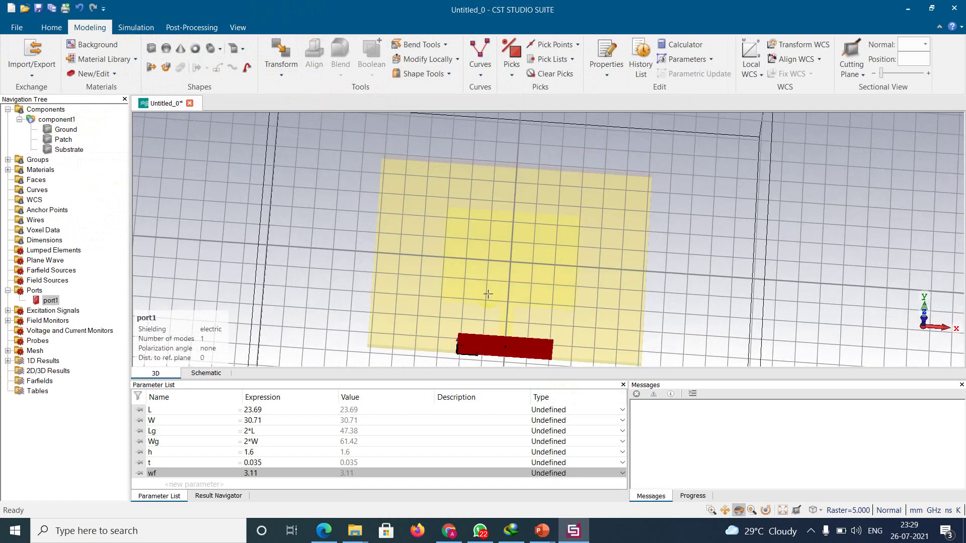
pyautogui.click(46, 110)
pyautogui.moveTo(448, 221)
pyautogui.mouseDown()
pyautogui.moveTo(446, 282)
pyautogui.moveTo(488, 129)
pyautogui.moveTo(437, 273)
pyautogui.moveTo(464, 207)
pyautogui.mouseUp()
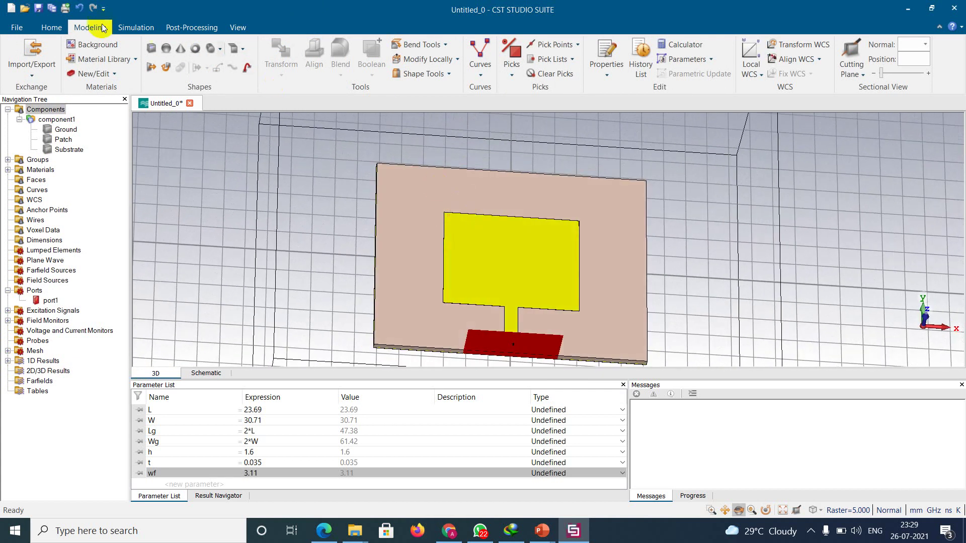
# Step: Start the simulation of the patch antenna
pyautogui.click(52, 27)
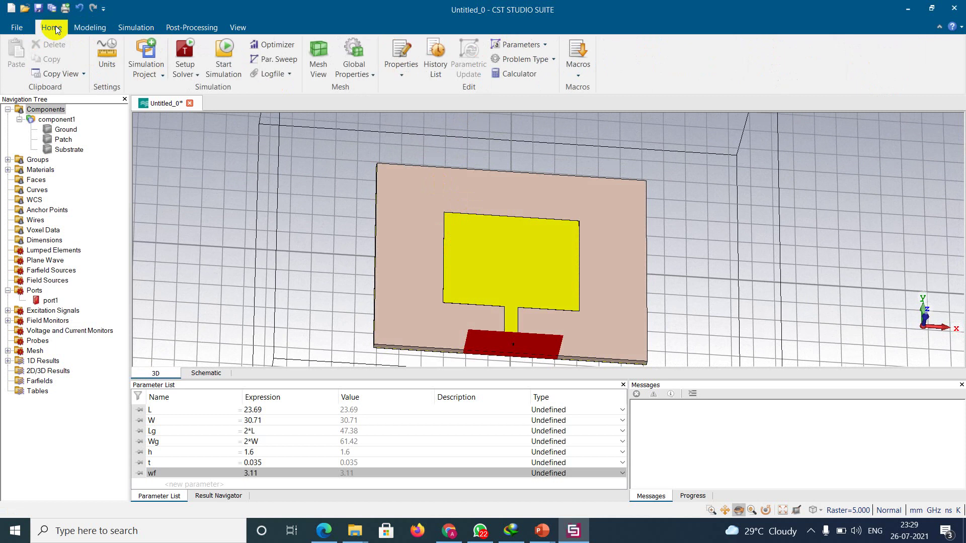
pyautogui.click(220, 65)
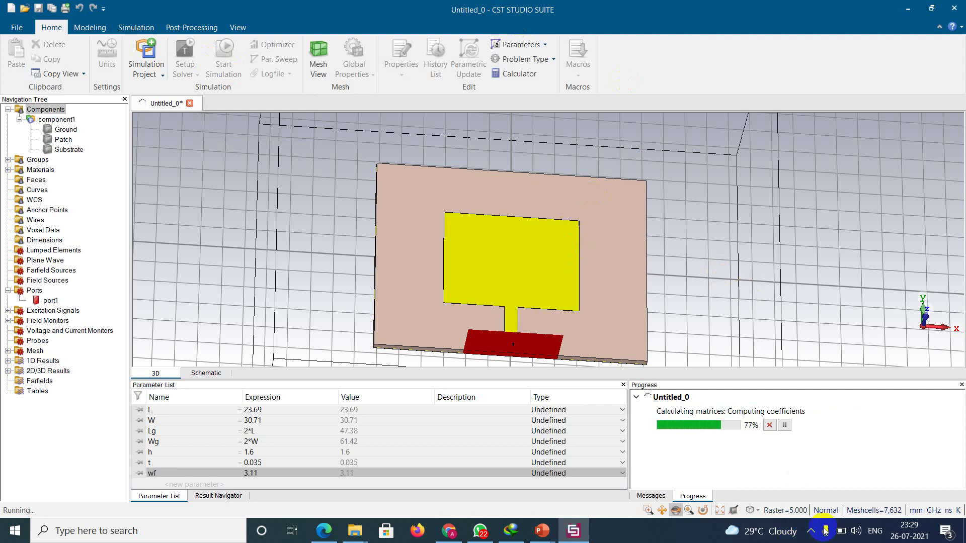
pyautogui.click(810, 536)
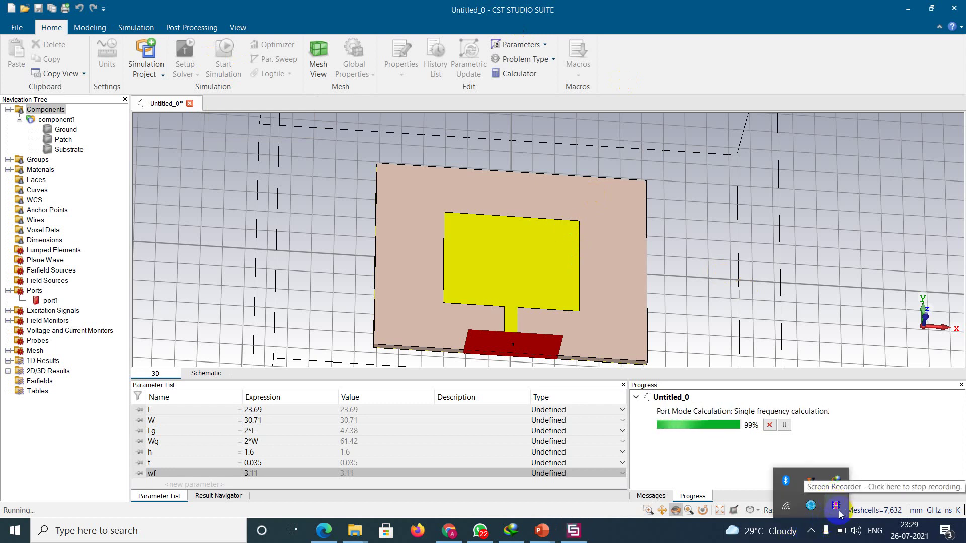
pyautogui.click(423, 503)
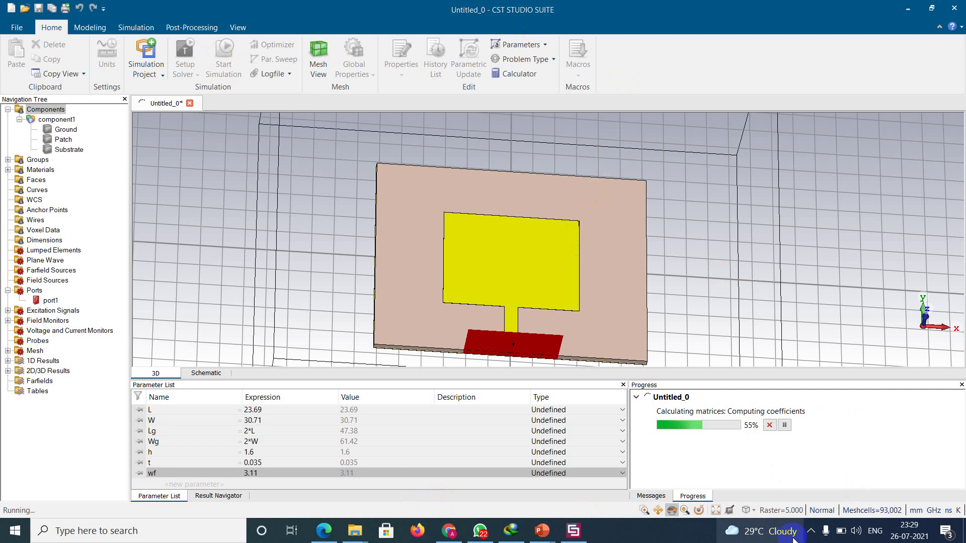
pyautogui.click(811, 534)
pyautogui.click(410, 496)
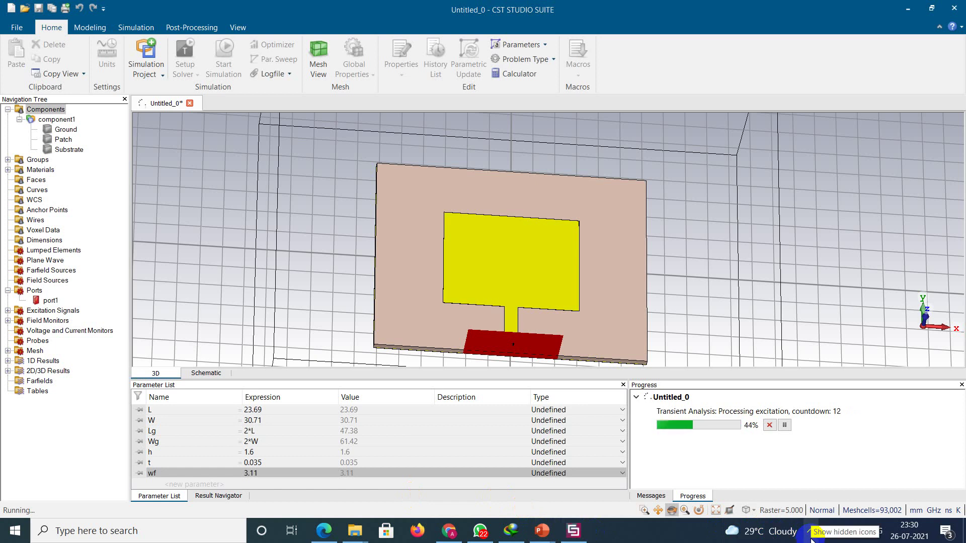
pyautogui.click(810, 536)
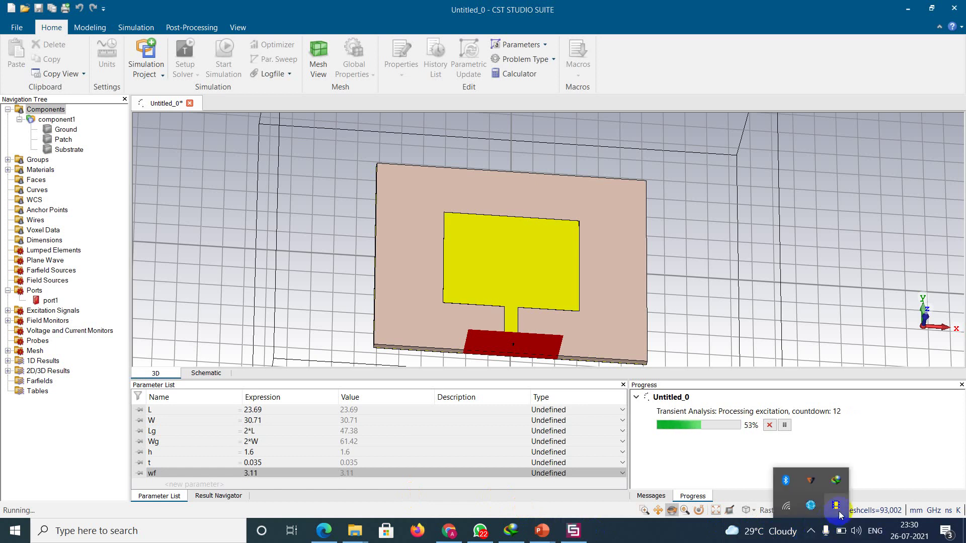
pyautogui.click(436, 504)
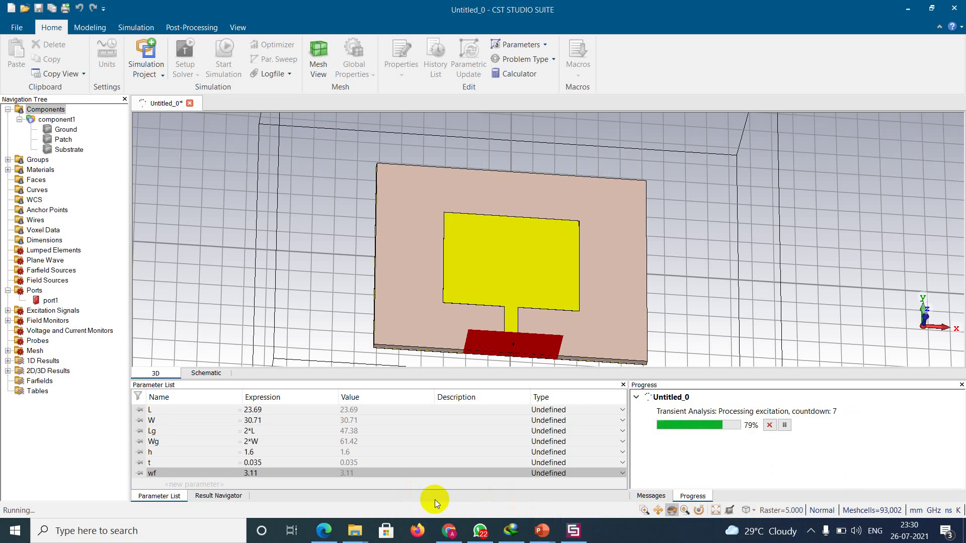
pyautogui.click(810, 536)
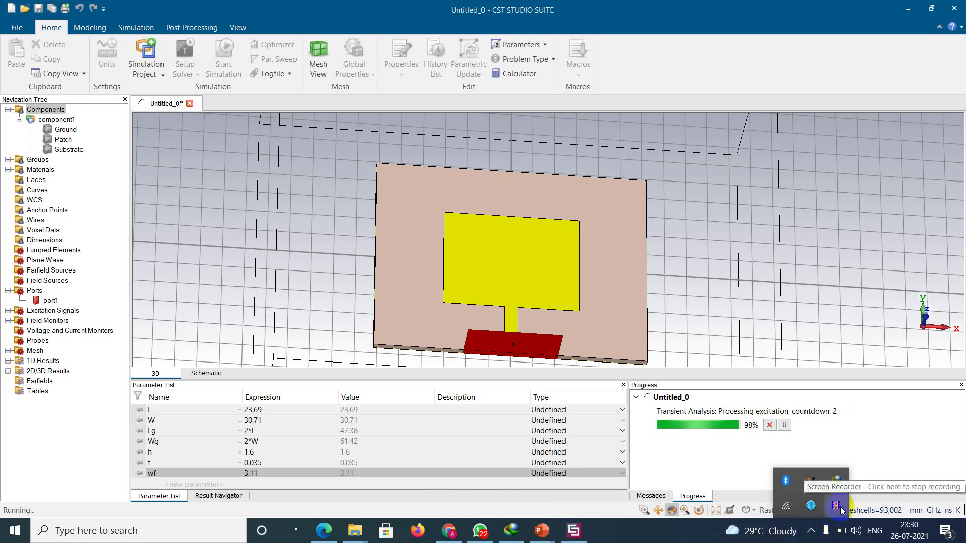
pyautogui.click(428, 495)
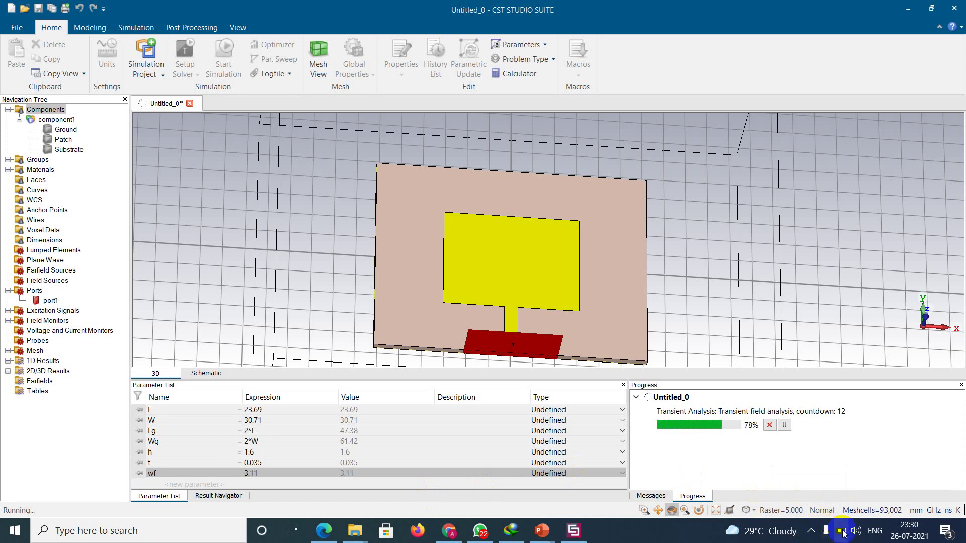
pyautogui.click(810, 537)
pyautogui.click(414, 498)
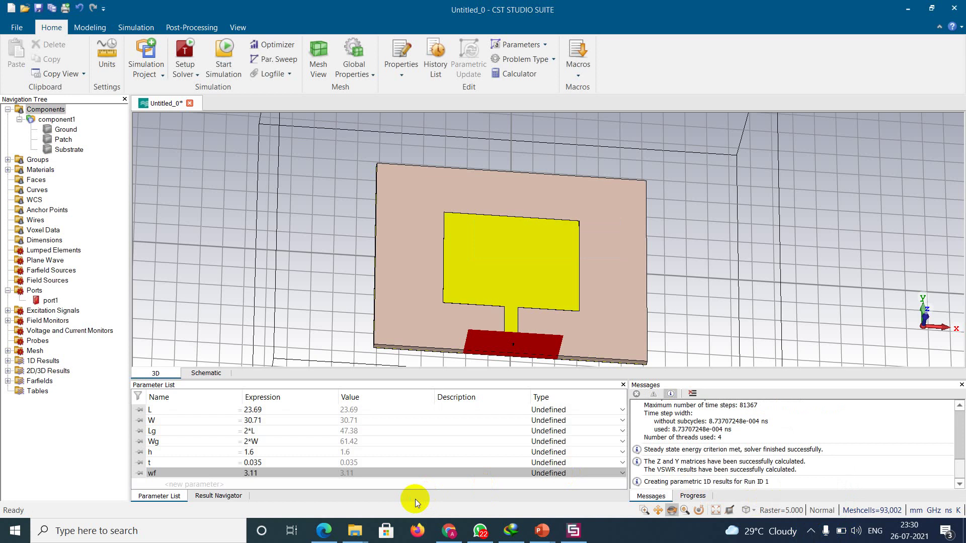
# Step: Plot the S1,1 parameter in dB and place an axis marker at the minimum of the curve
pyautogui.click(7, 360)
pyautogui.scroll(-1, 10, 362)
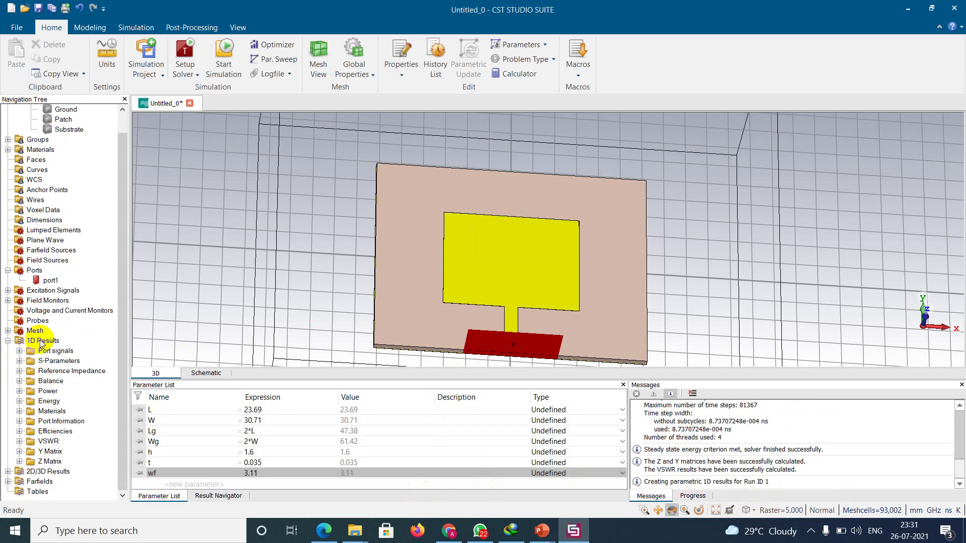
pyautogui.click(21, 361)
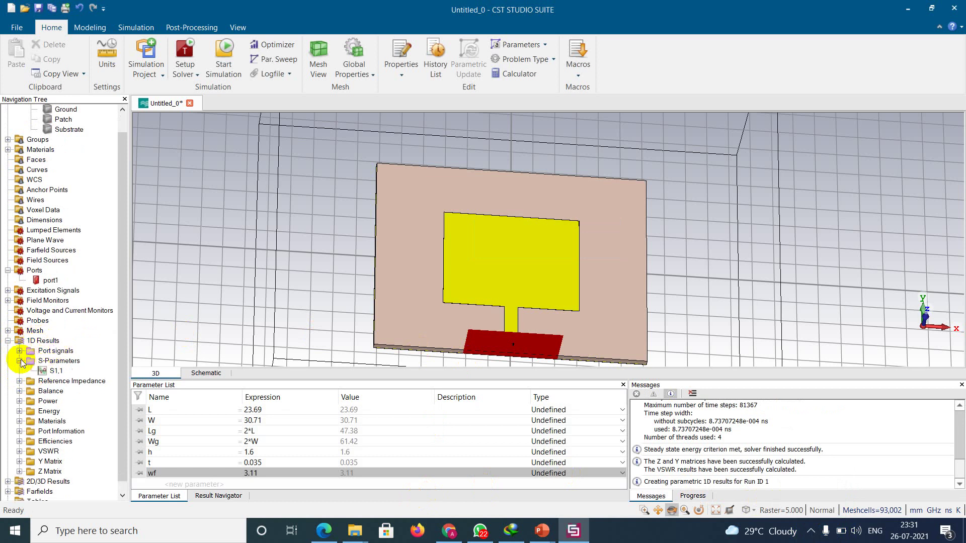
pyautogui.click(51, 371)
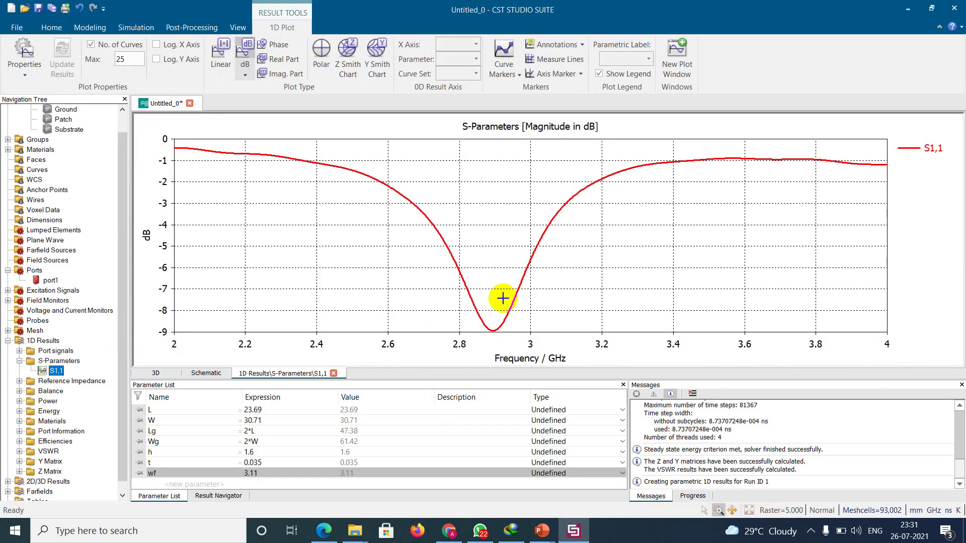
pyautogui.scroll(3, 508, 297)
pyautogui.scroll(-3, 507, 296)
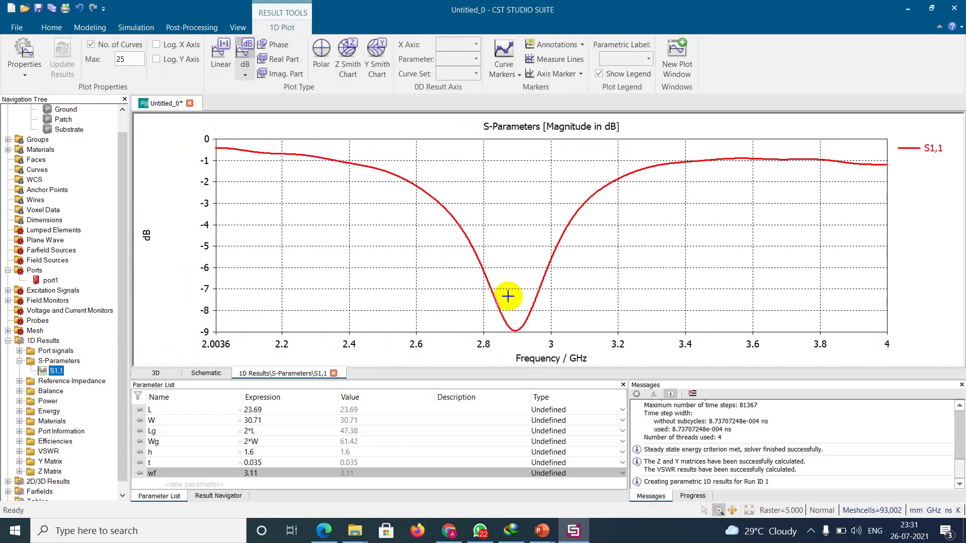
pyautogui.click(553, 73)
pyautogui.moveTo(531, 224); pyautogui.dragTo(494, 224)
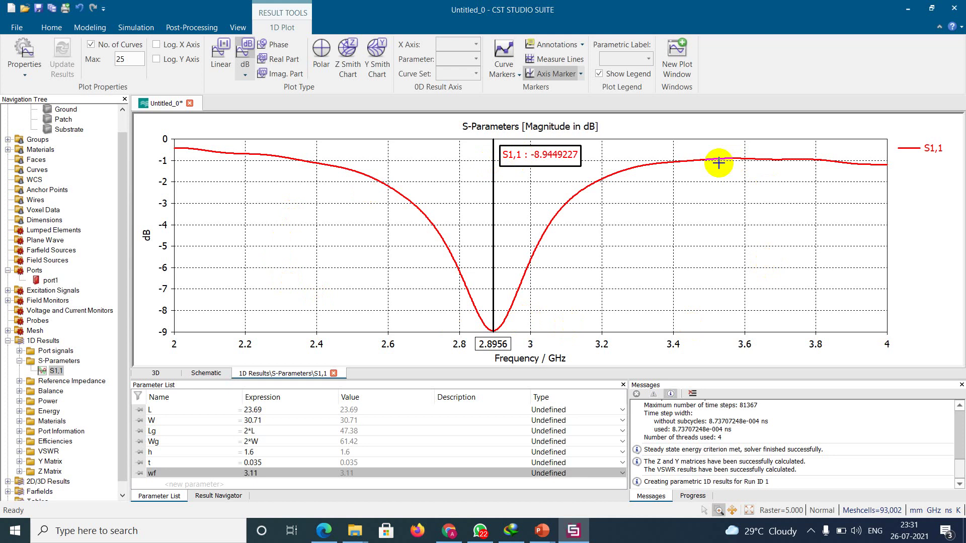
# Step: Display the 3D directivity plot of the farfield at f=3 and examine the radiation pattern
pyautogui.scroll(-1, 110, 343)
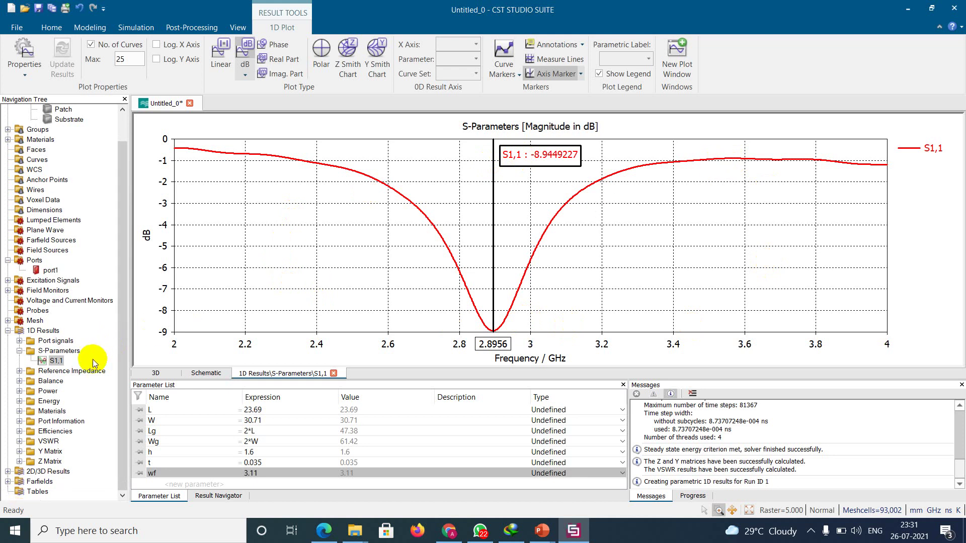
pyautogui.click(11, 484)
pyautogui.click(44, 492)
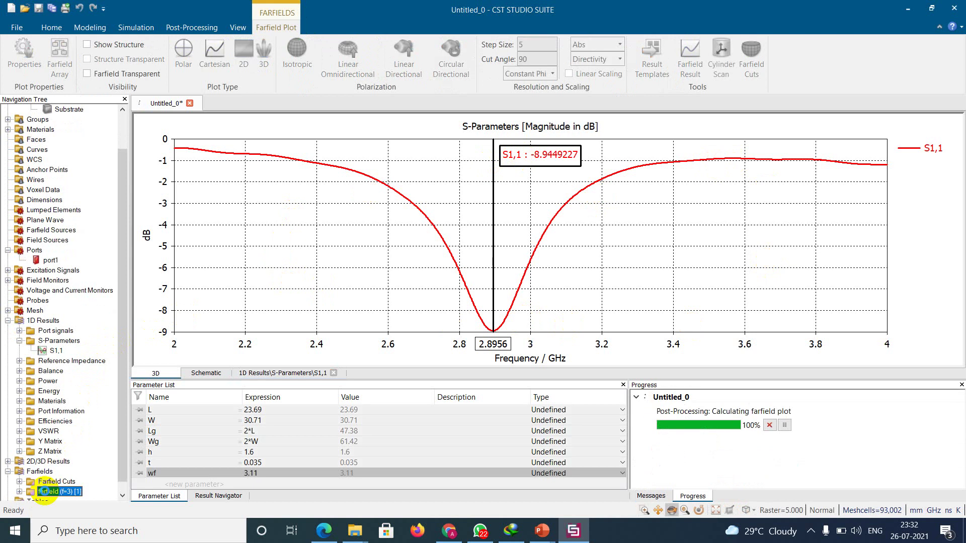
pyautogui.scroll(-3, 493, 267)
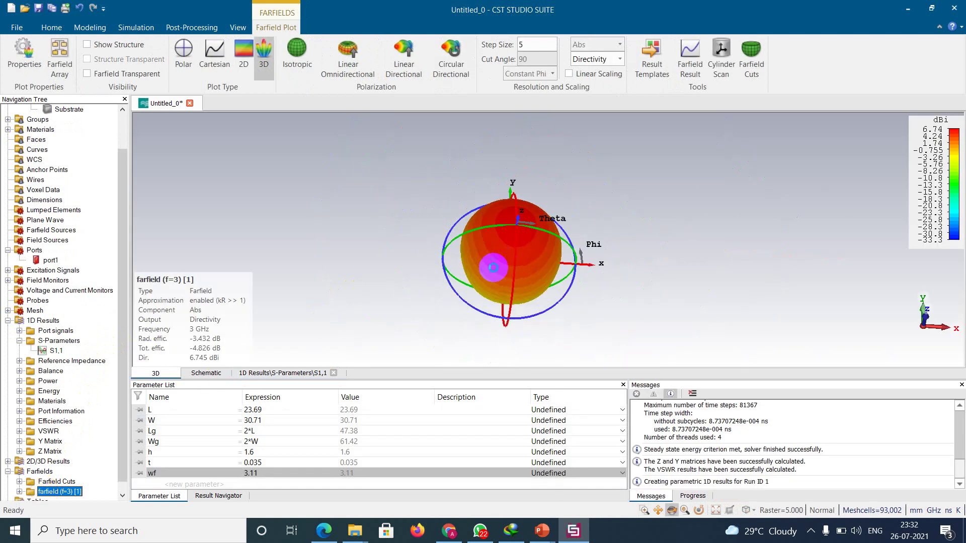
pyautogui.scroll(2, 493, 267)
pyautogui.scroll(-1, 62, 433)
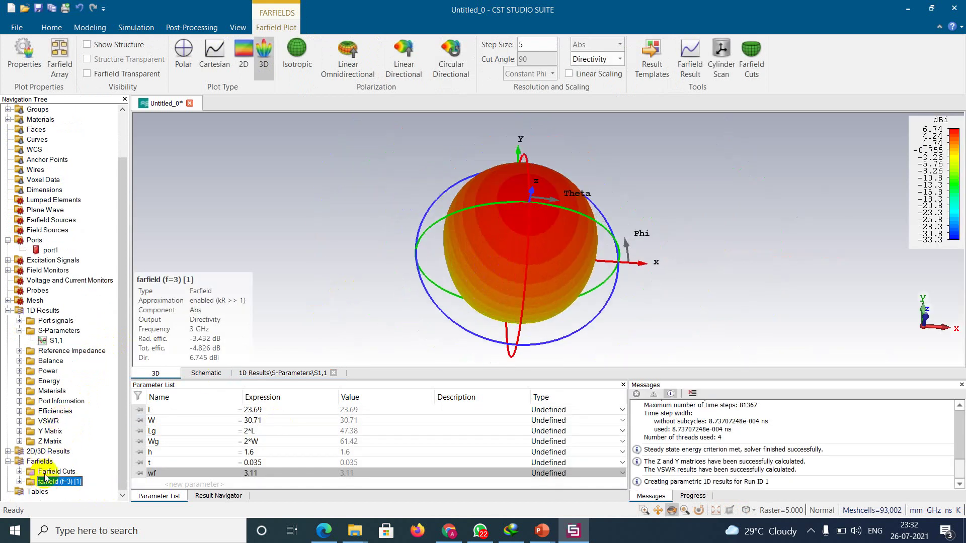
# Step: Examine the 3D farfield plot with its quantity switched to Gain (IEEE), and set it back to Directivity
pyautogui.scroll(3, 518, 221)
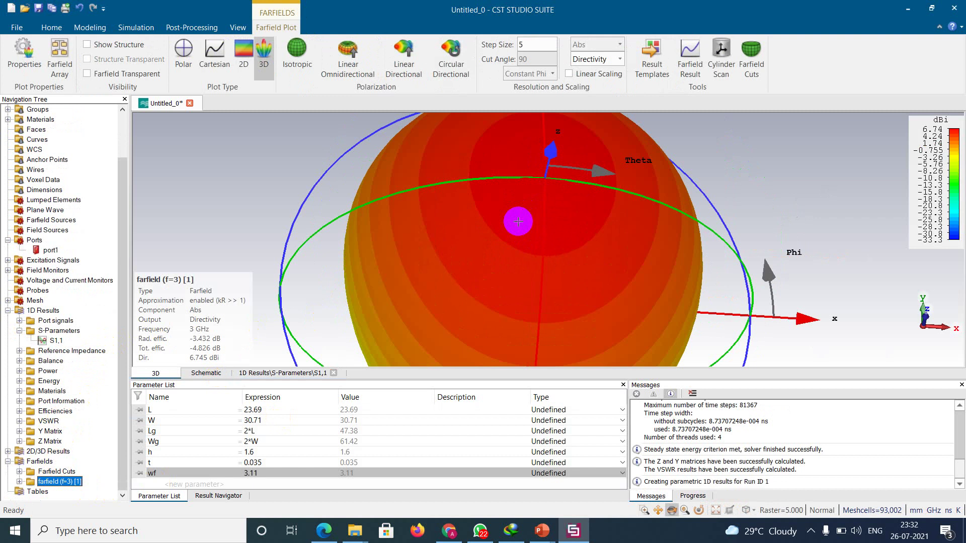
pyautogui.scroll(-3, 518, 222)
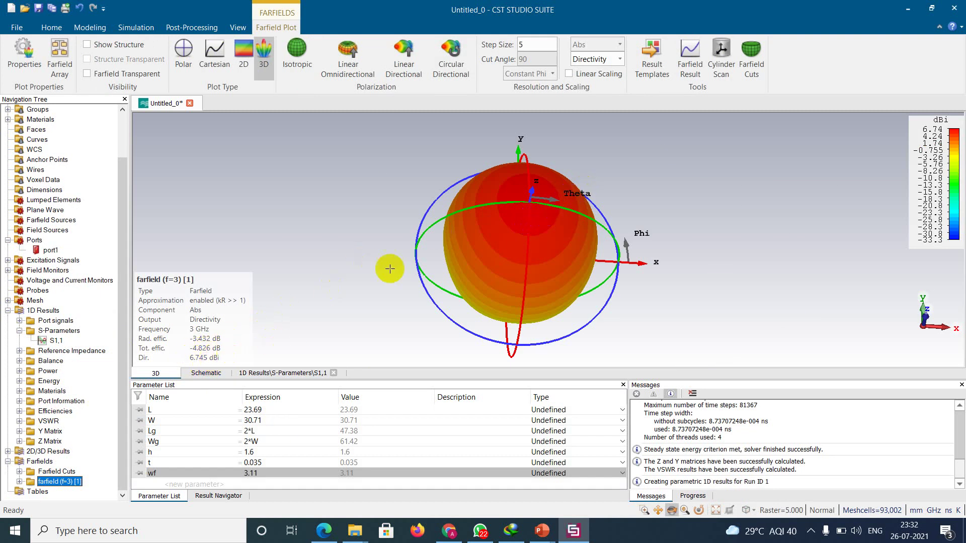
pyautogui.click(591, 59)
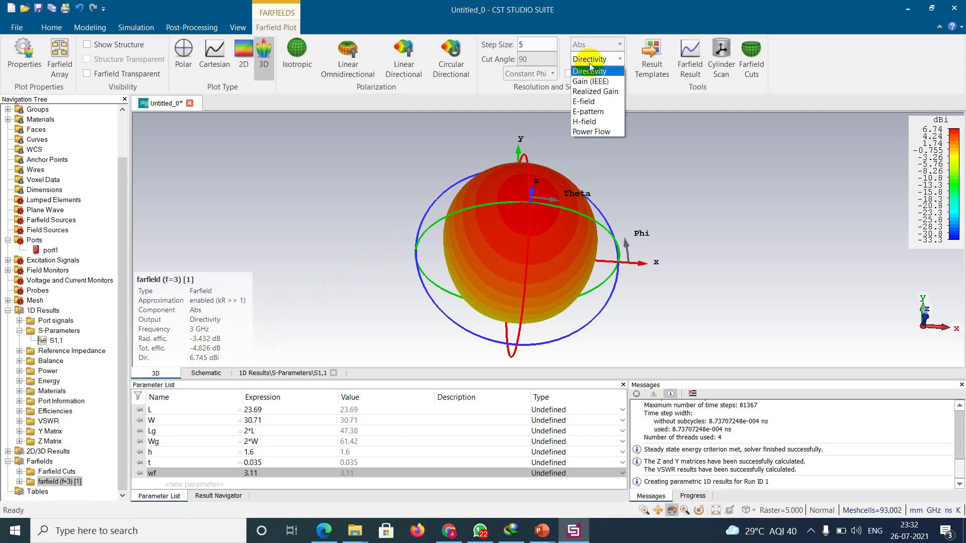
pyautogui.click(593, 78)
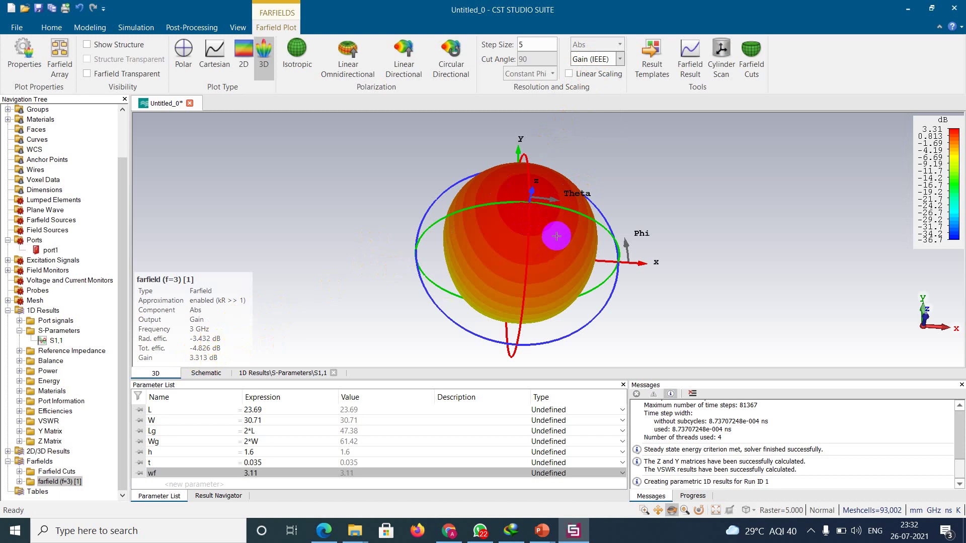
pyautogui.click(604, 63)
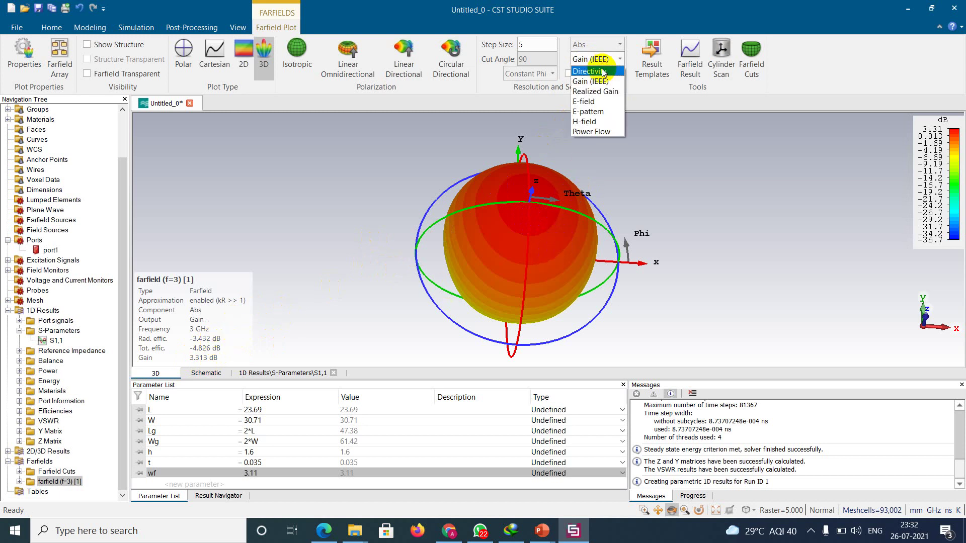
pyautogui.click(602, 72)
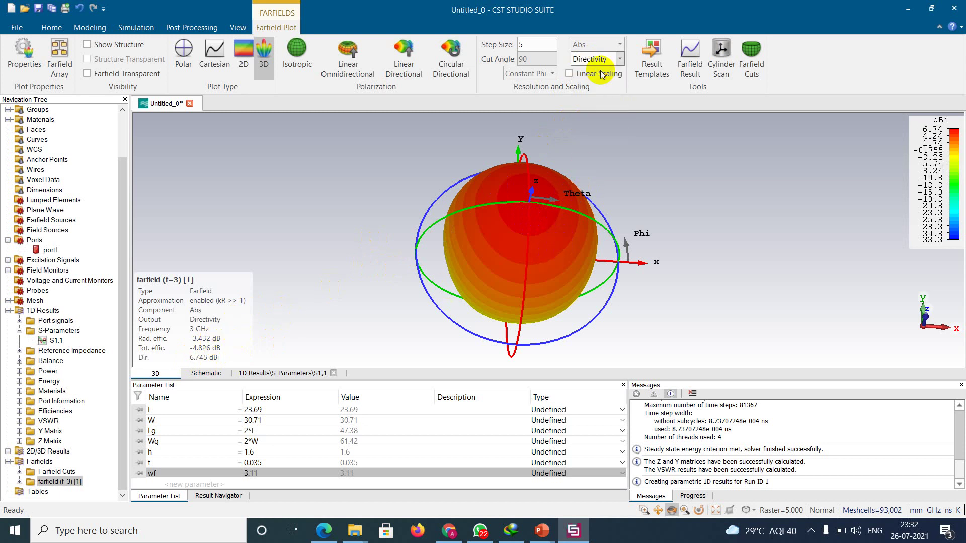
# Step: Display the f=3 farfield directivity as a polar plot to examine its lobes, and return to the 3D antenna model
pyautogui.click(184, 49)
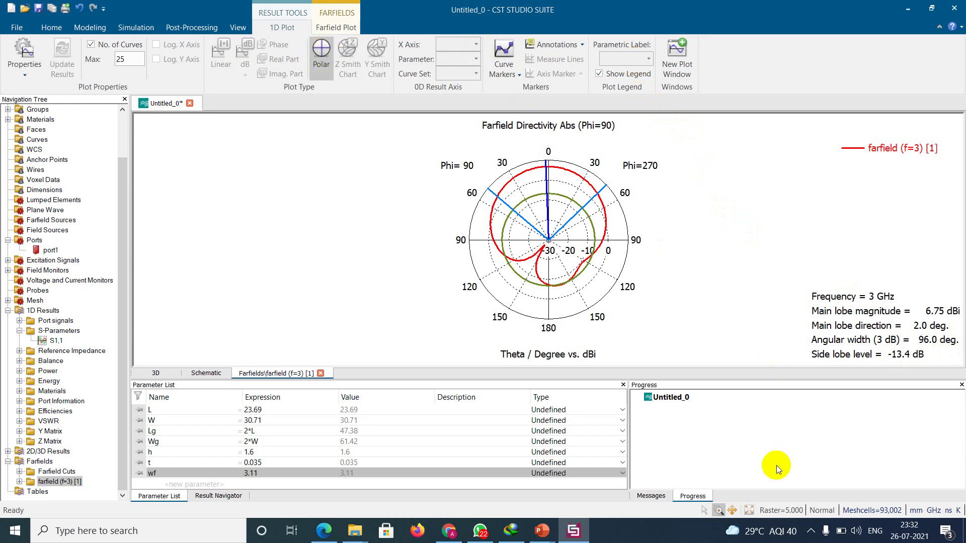
pyautogui.click(807, 528)
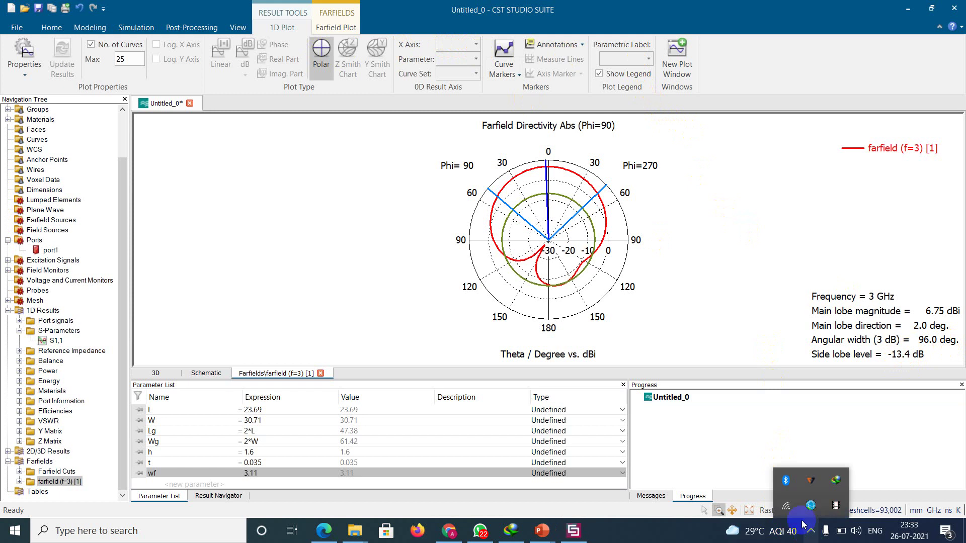
pyautogui.click(439, 499)
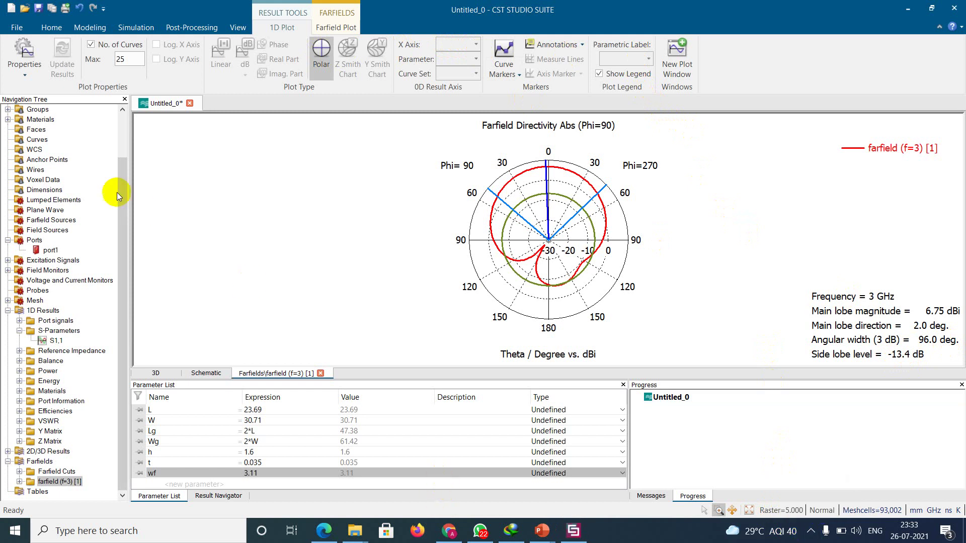
pyautogui.click(39, 110)
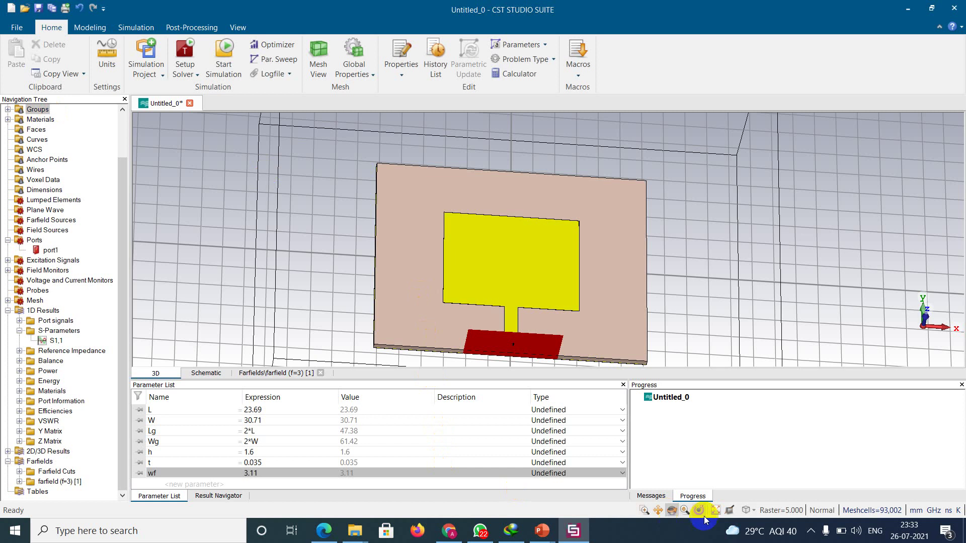
pyautogui.click(810, 537)
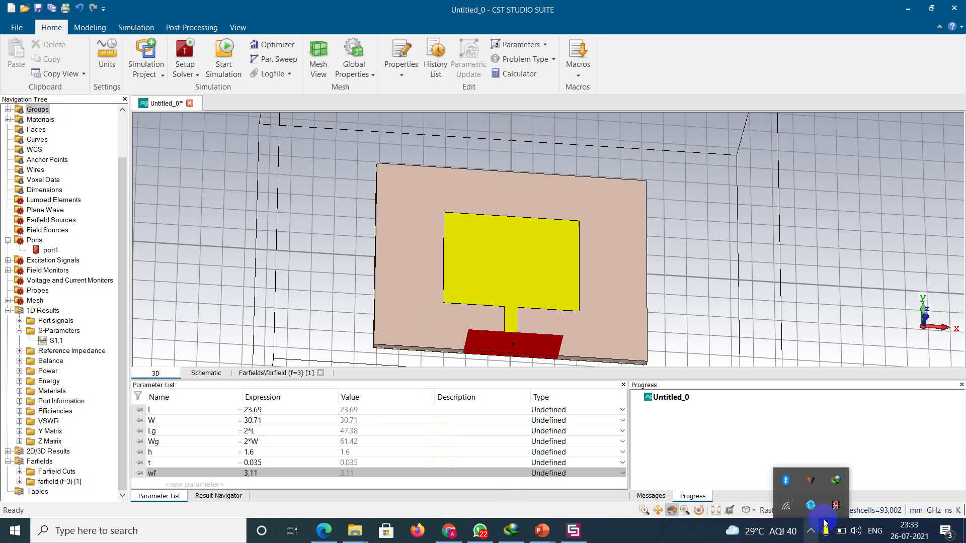